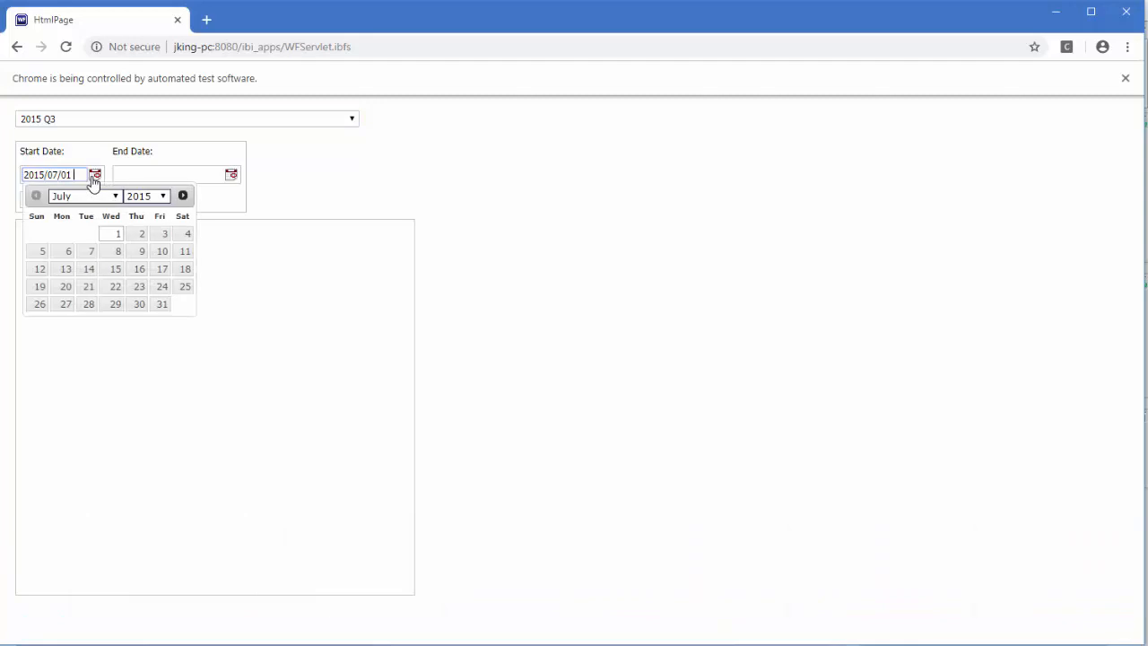
Set the date range from 2015/08/03 to 2015/09/18 using the date pickers and run the heatmap report
left_click(183, 195)
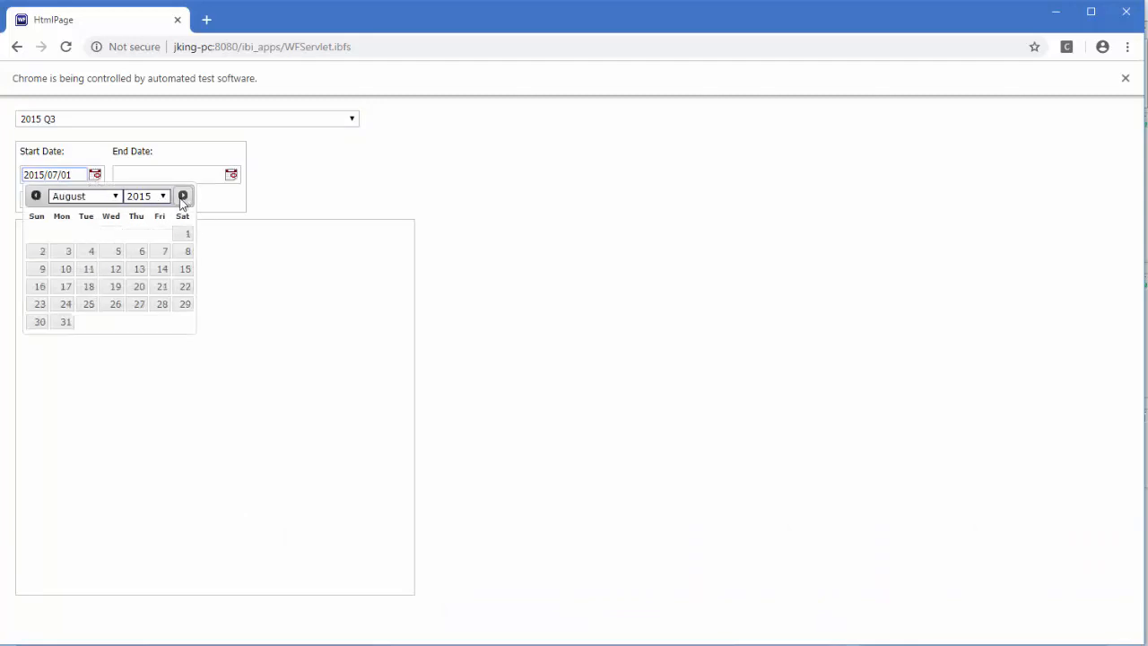
left_click(62, 253)
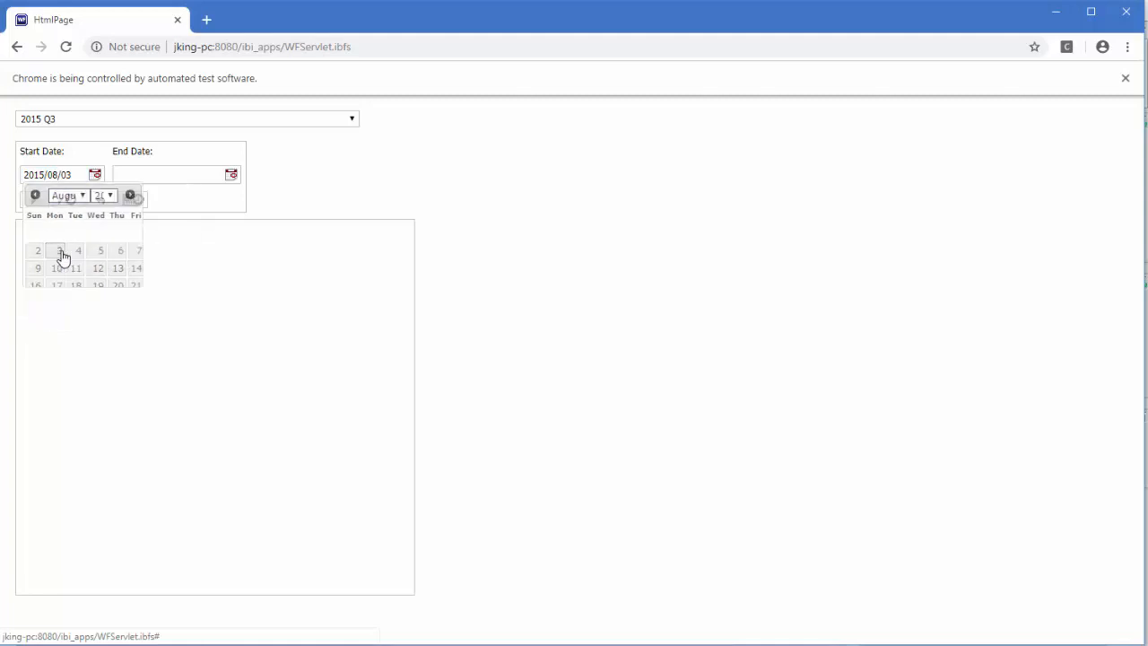
left_click(228, 175)
left_click(275, 196)
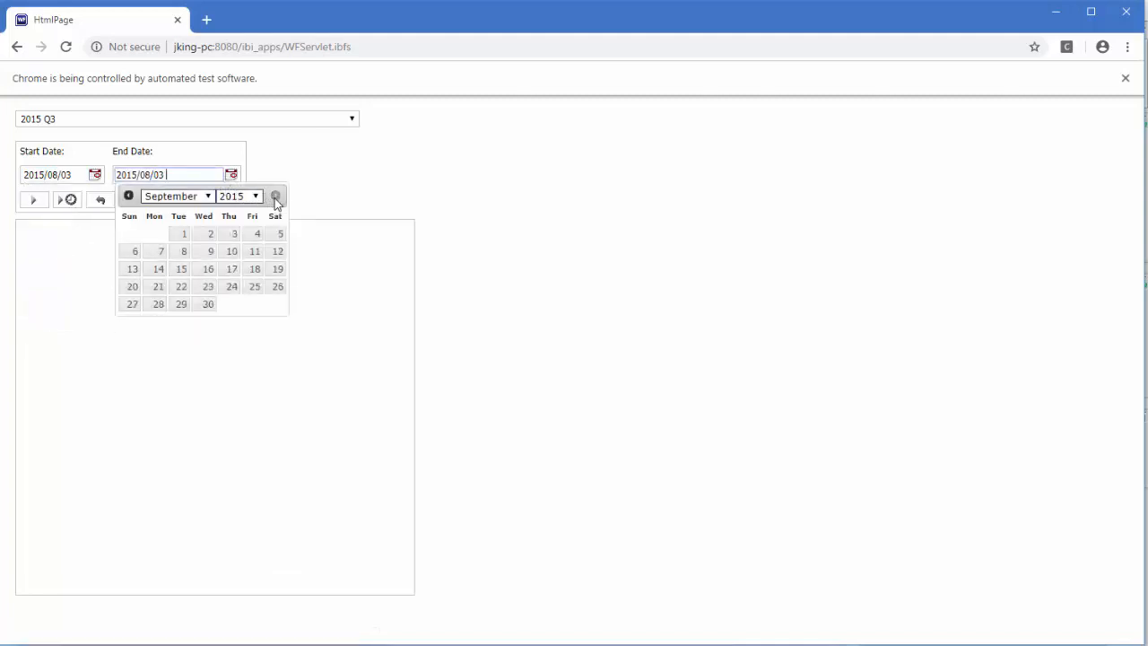
left_click(254, 268)
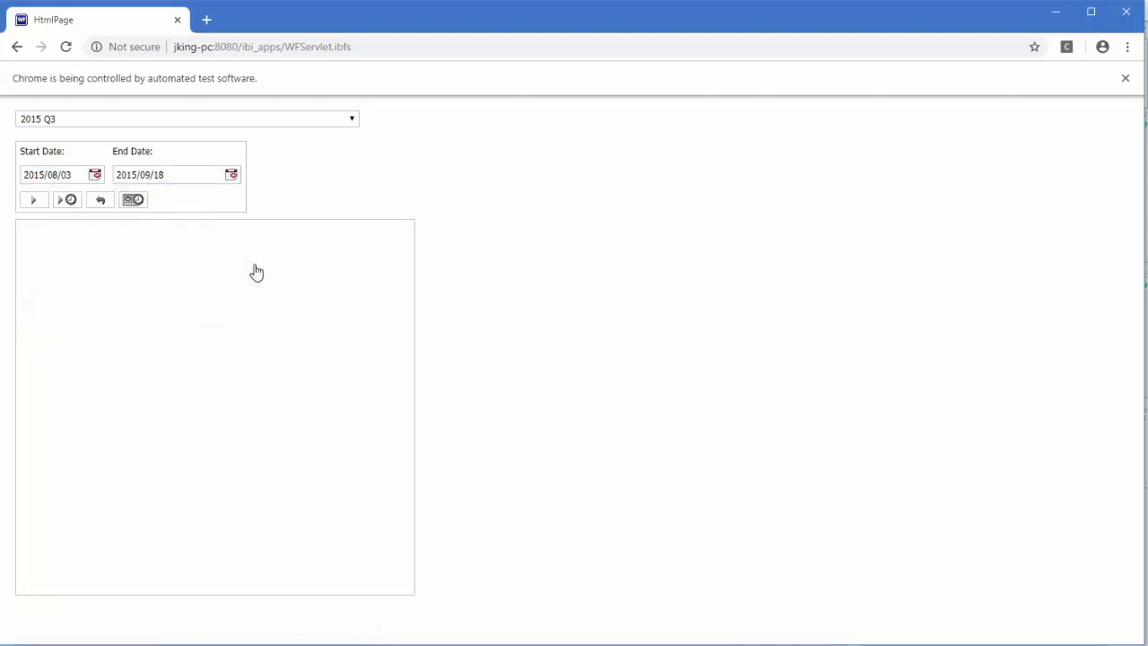
left_click(36, 202)
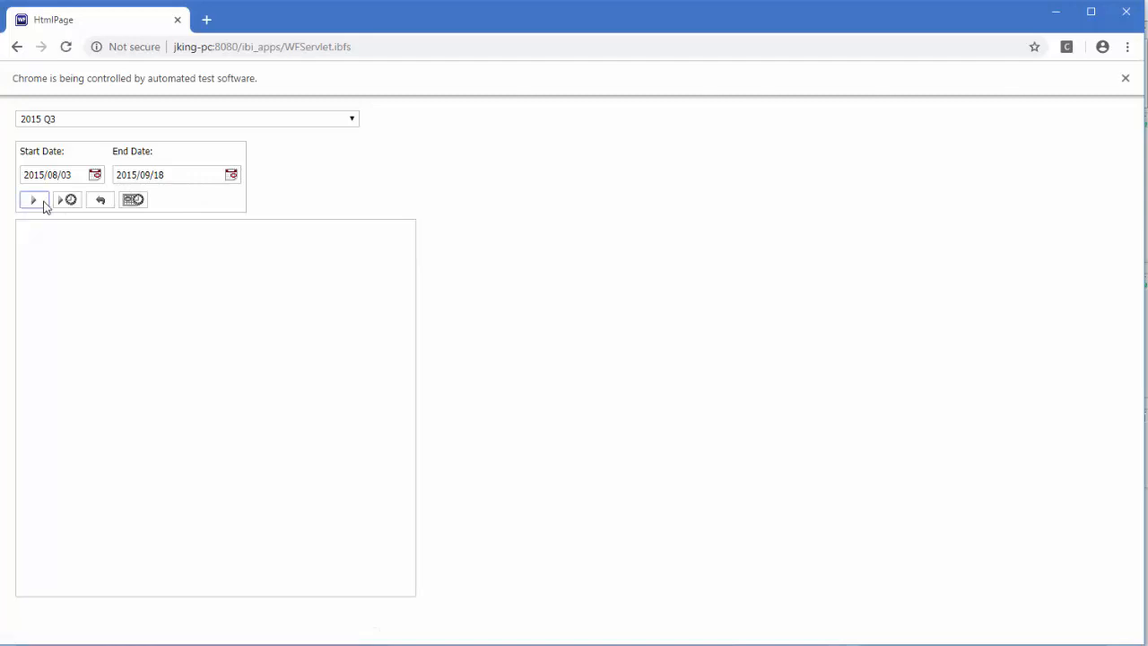
mouse_move(248, 283)
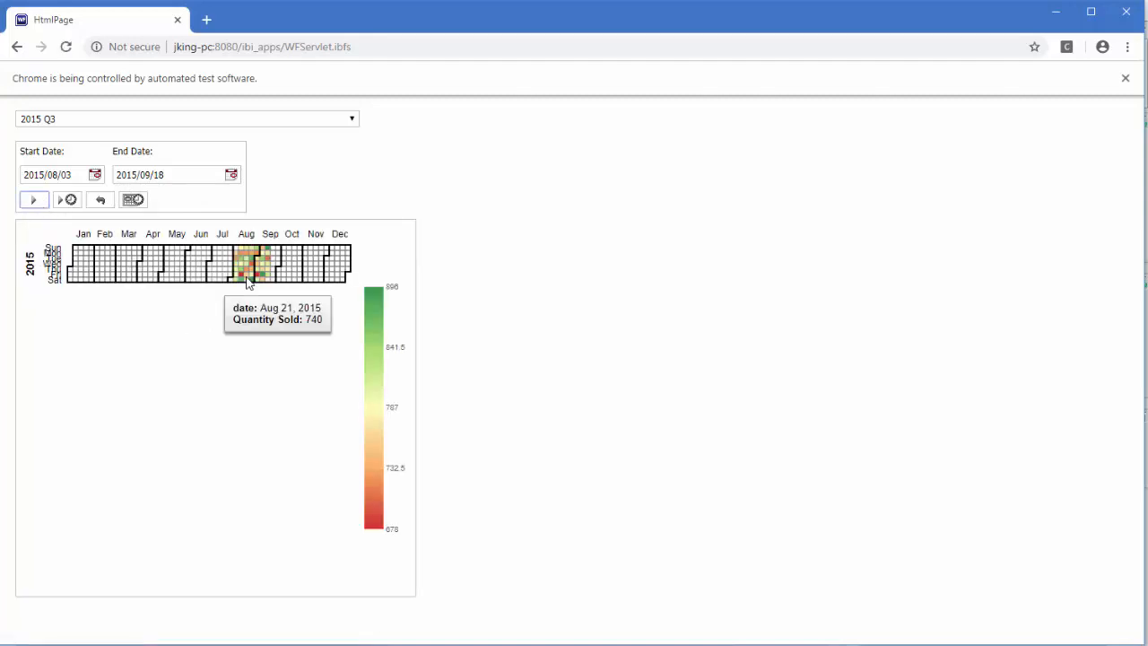
Reset the report's filter form and browse the start date calendar back to July 2015
left_click(100, 199)
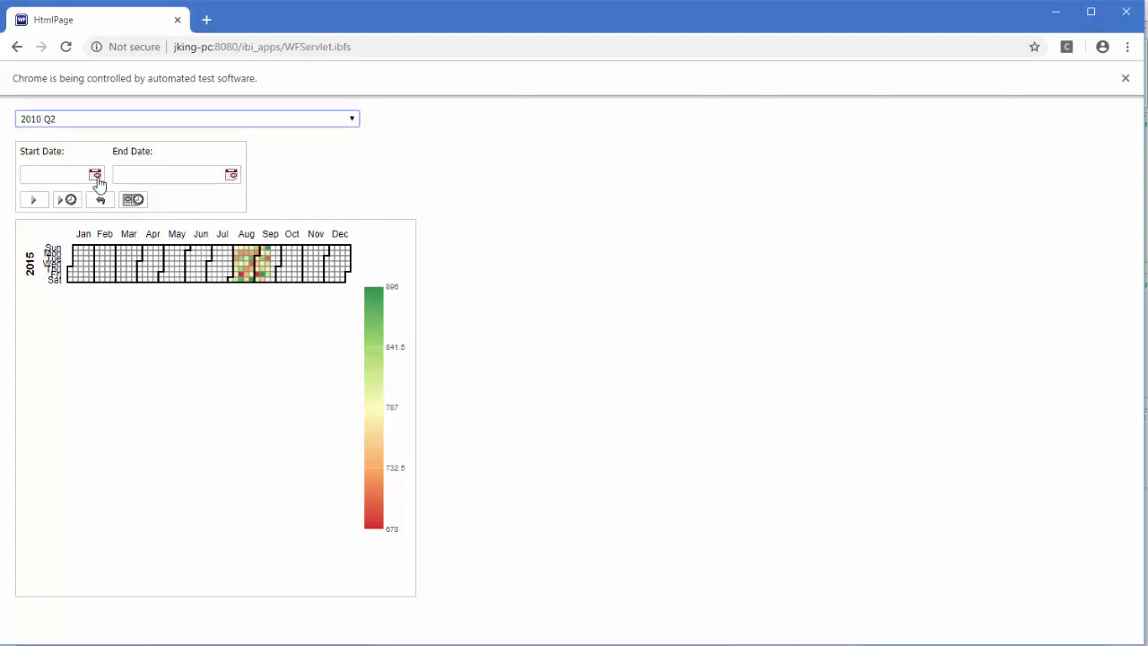
left_click(96, 176)
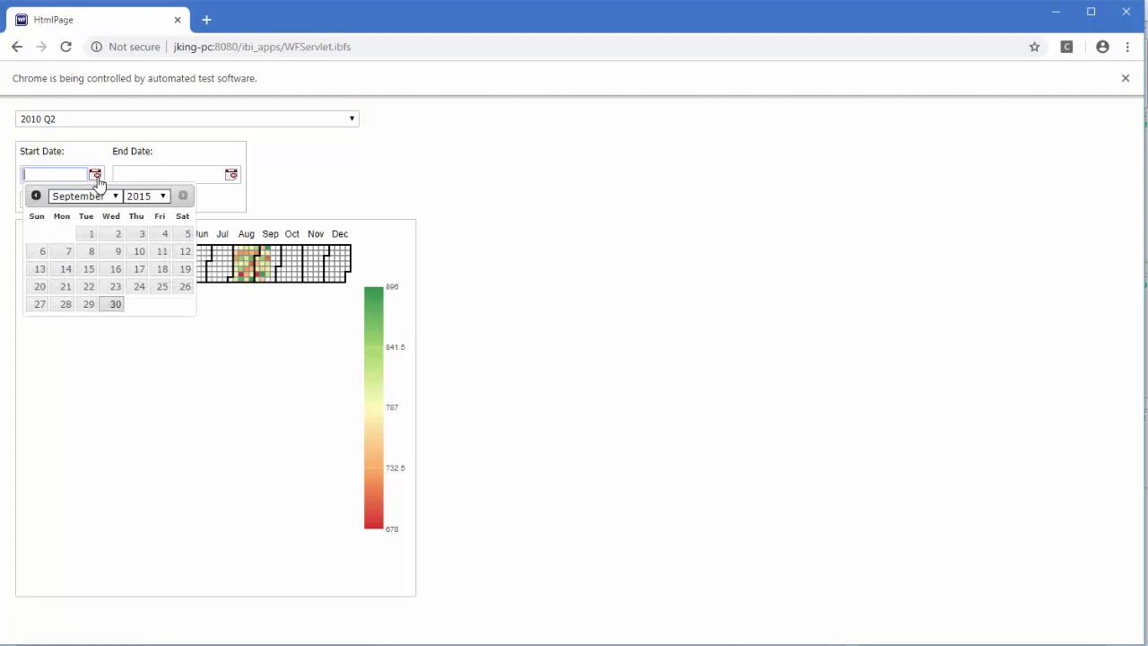
left_click(36, 195)
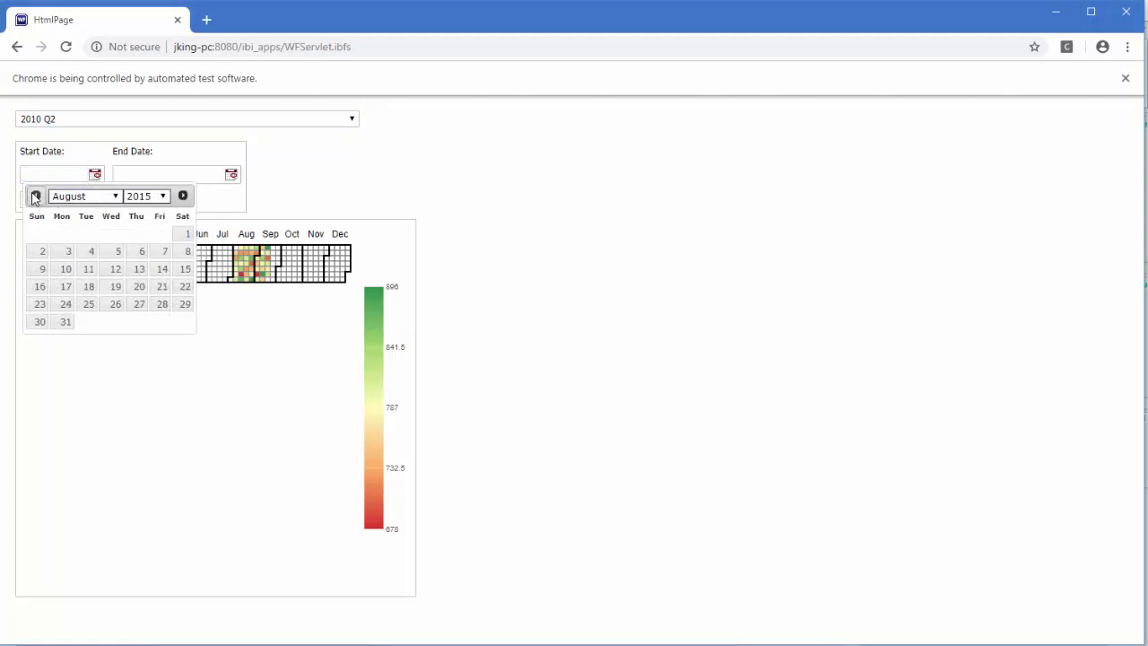
left_click(36, 195)
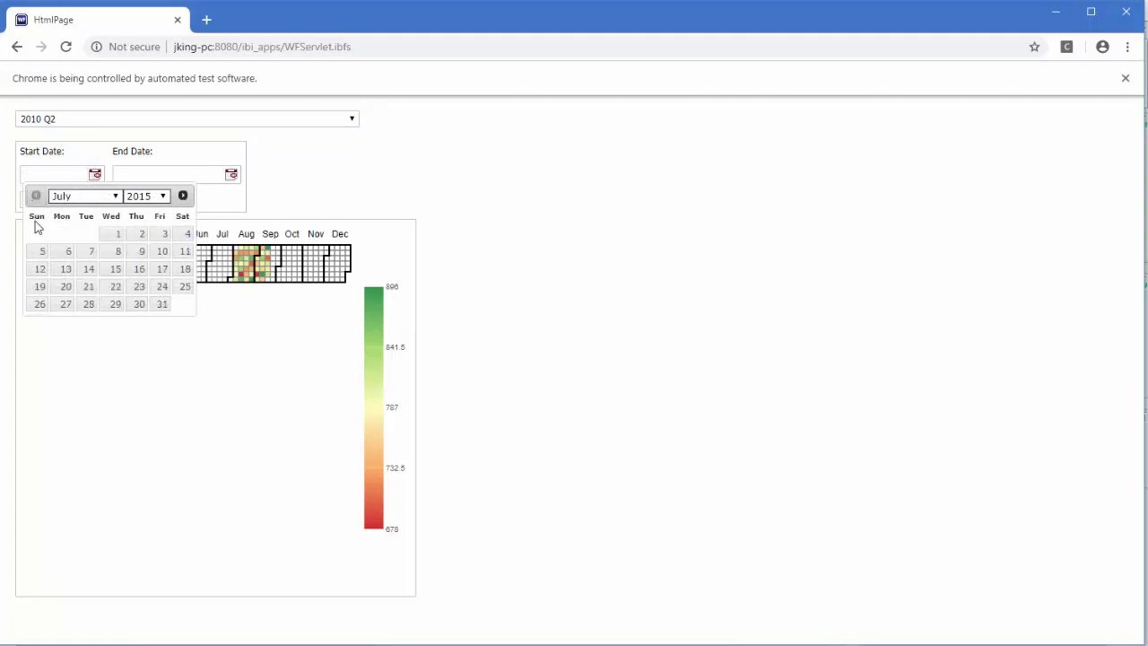
left_click(309, 207)
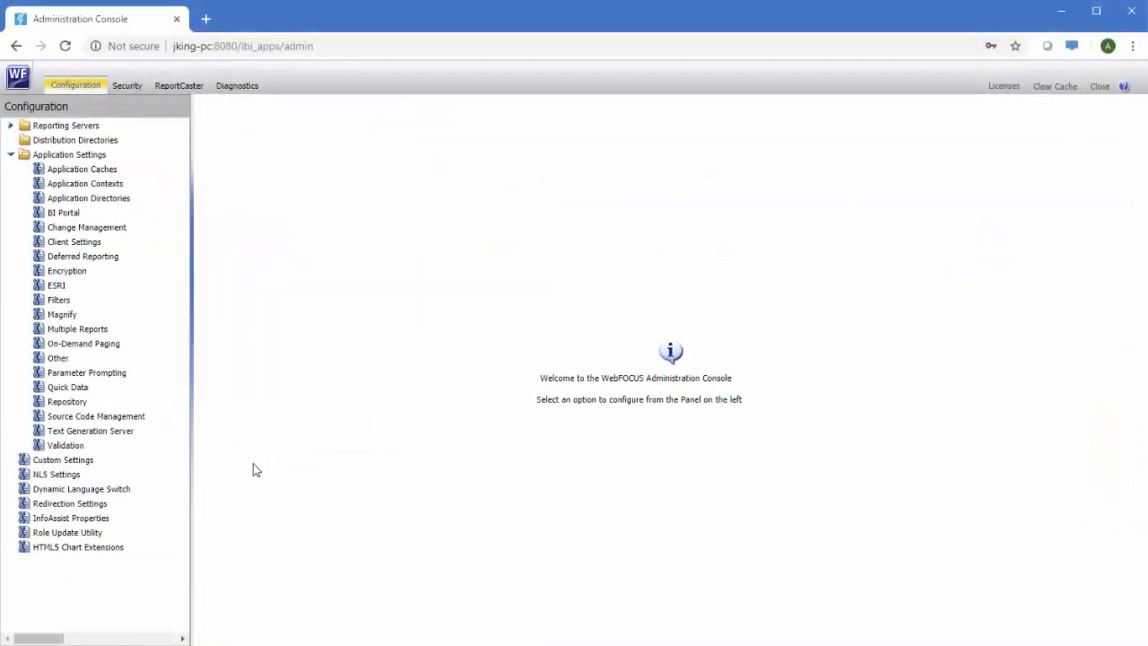
Open the HTML5 Chart Extensions settings in the WebFOCUS Administration Console
left_click(106, 548)
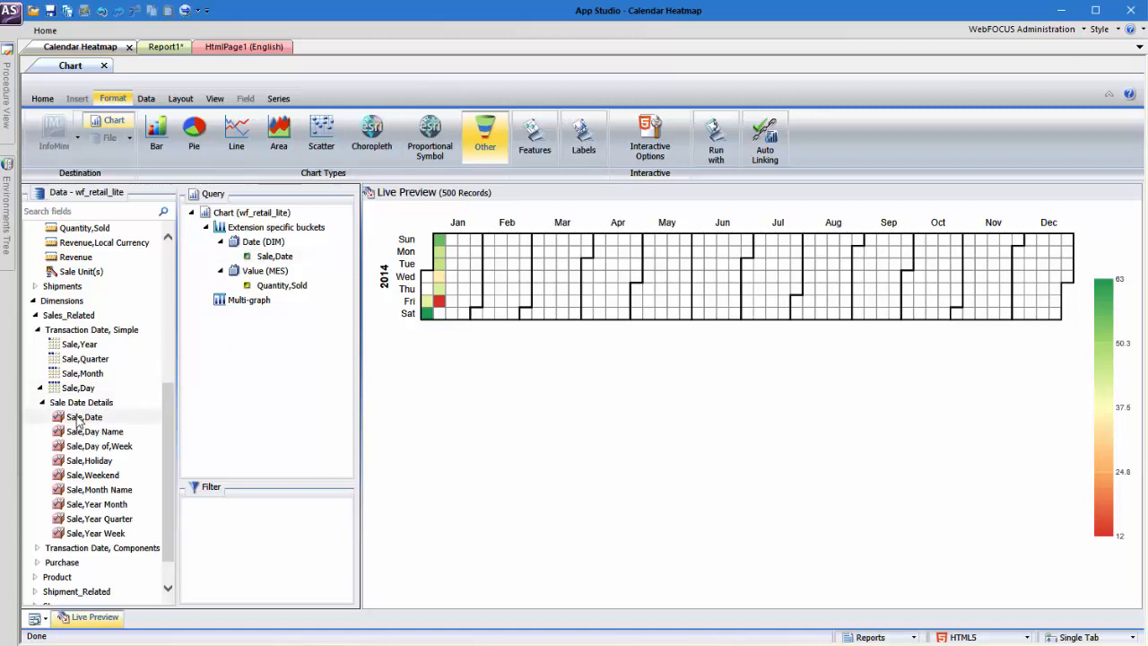
Create a filter condition on Sale,Date for the heatmap chart with the operator Greater than or equal to
left_click_drag(78, 421, 243, 518)
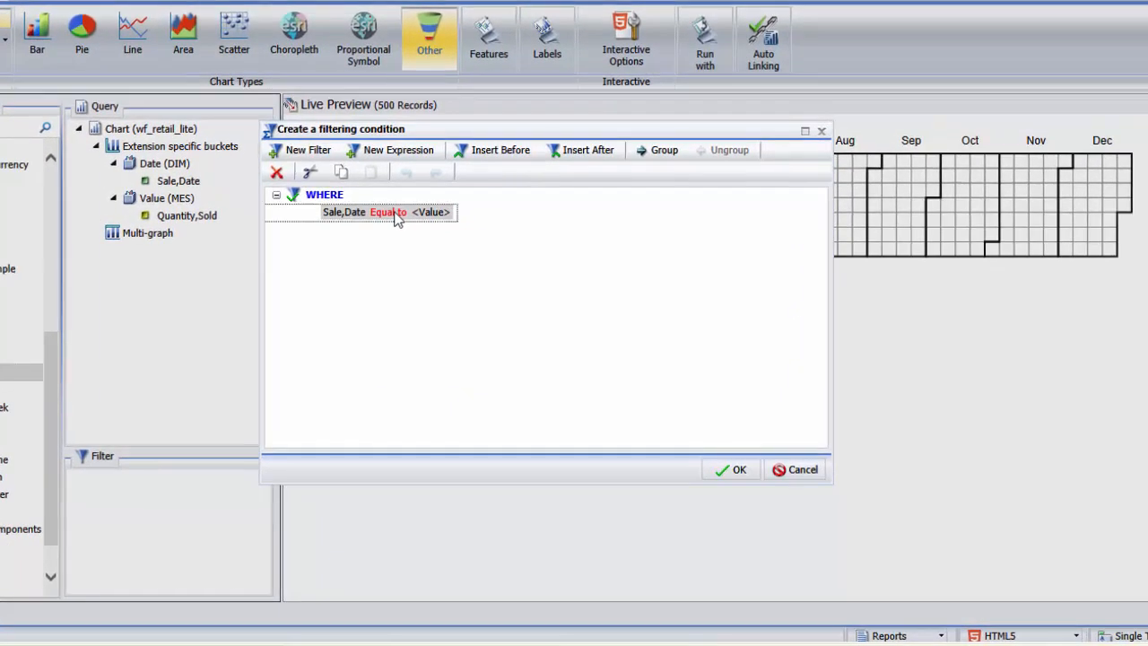
left_click(471, 284)
left_click(408, 213)
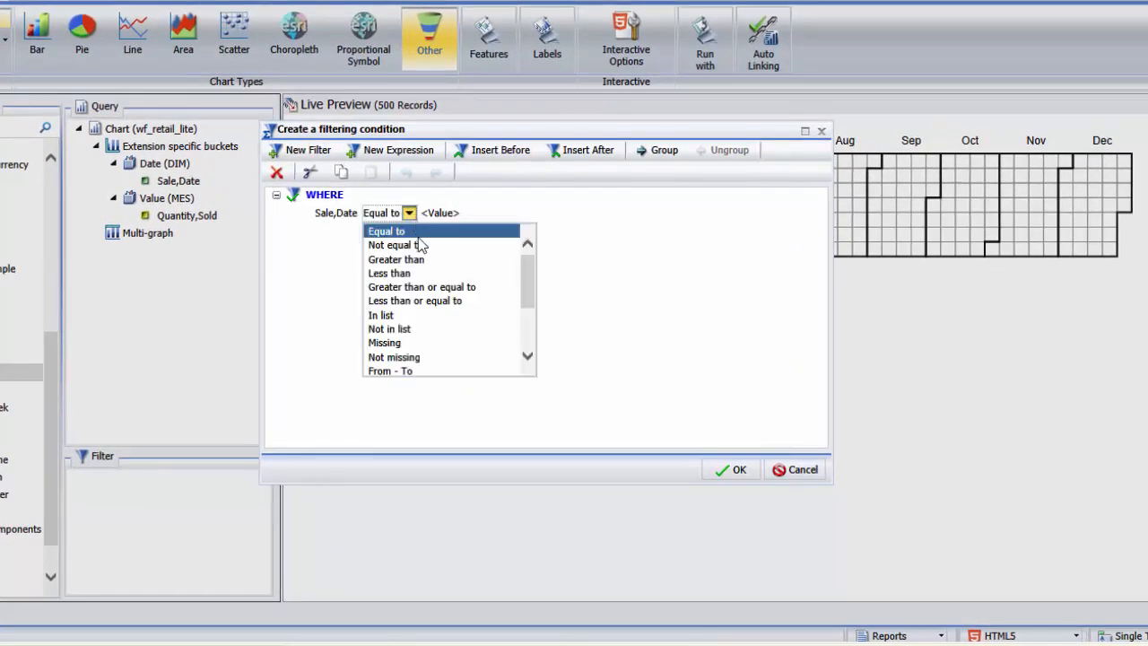
left_click(423, 289)
Set the condition's value to a simple parameter named StartDate with the description "Start Date:"
left_click(510, 214)
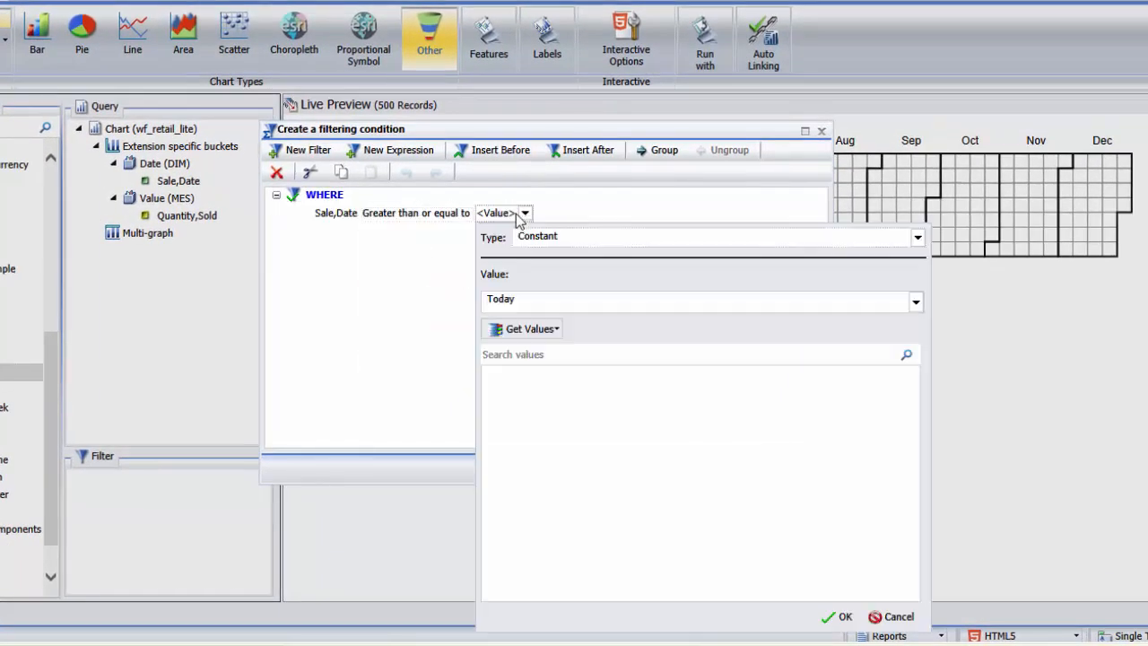
left_click(545, 237)
left_click(547, 266)
double_click(555, 277)
type("St")
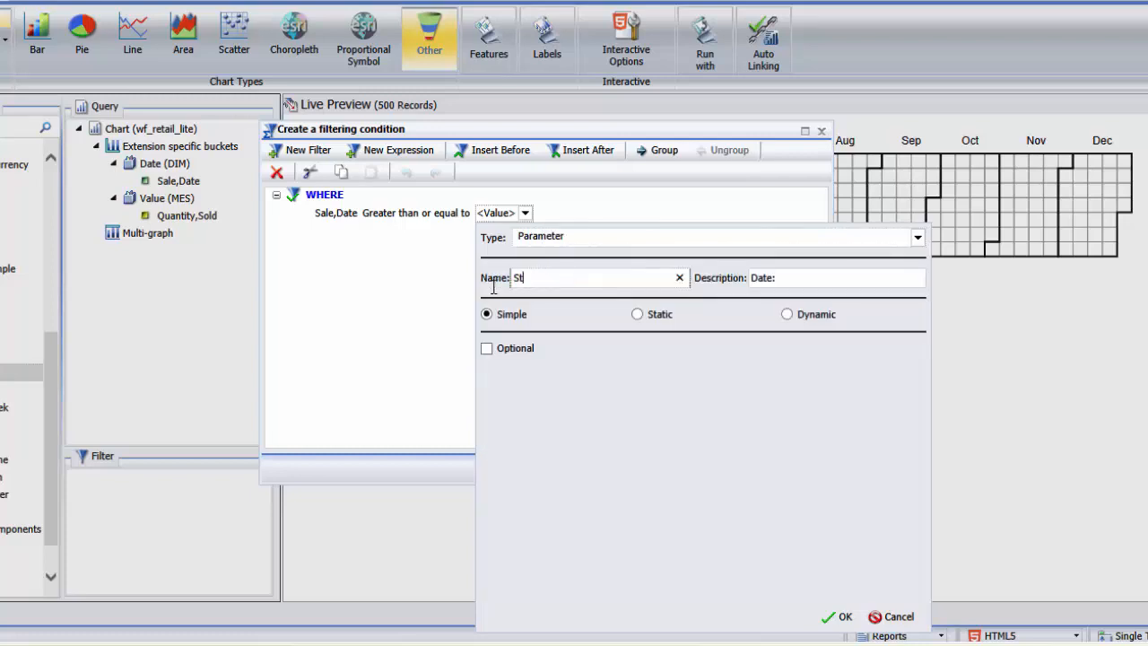
type("artDate")
key("Tab")
key("Home")
type("Start")
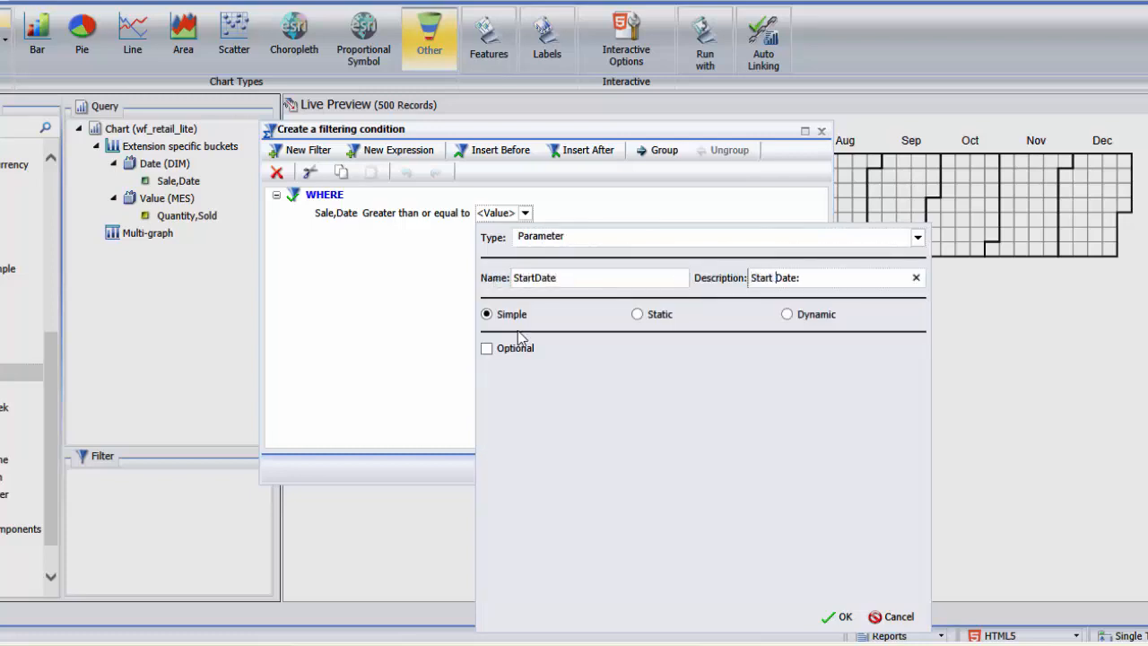
left_click(840, 617)
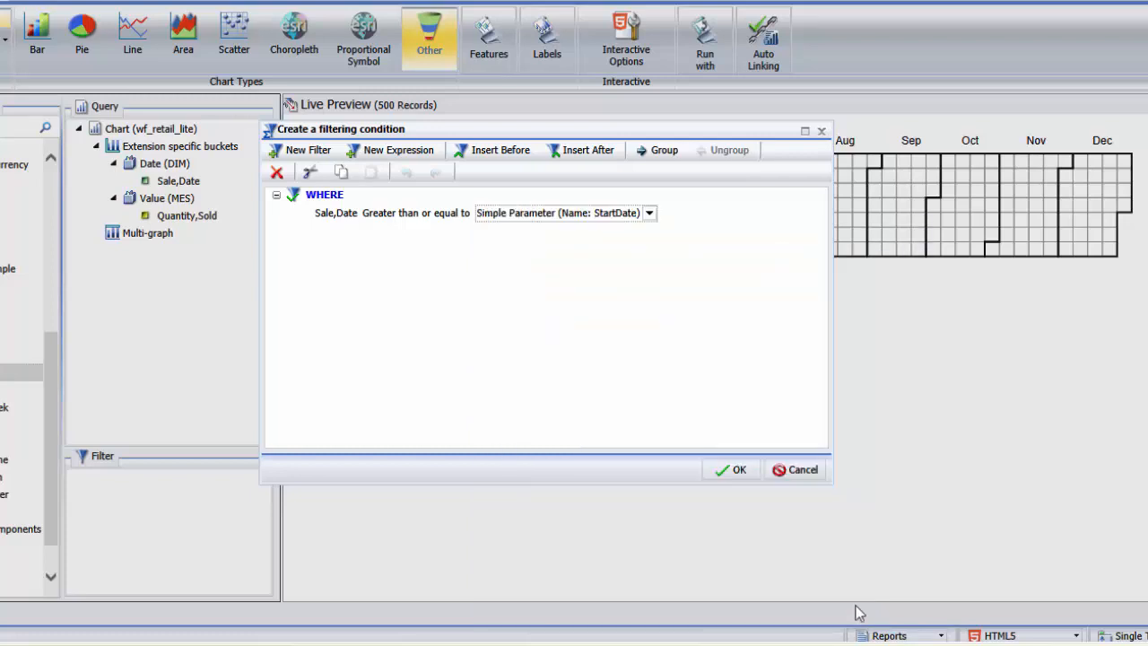
Add a second filter condition joined with AND, using Sale,Date with the operator Less than or equal to
left_click(578, 154)
left_click(312, 231)
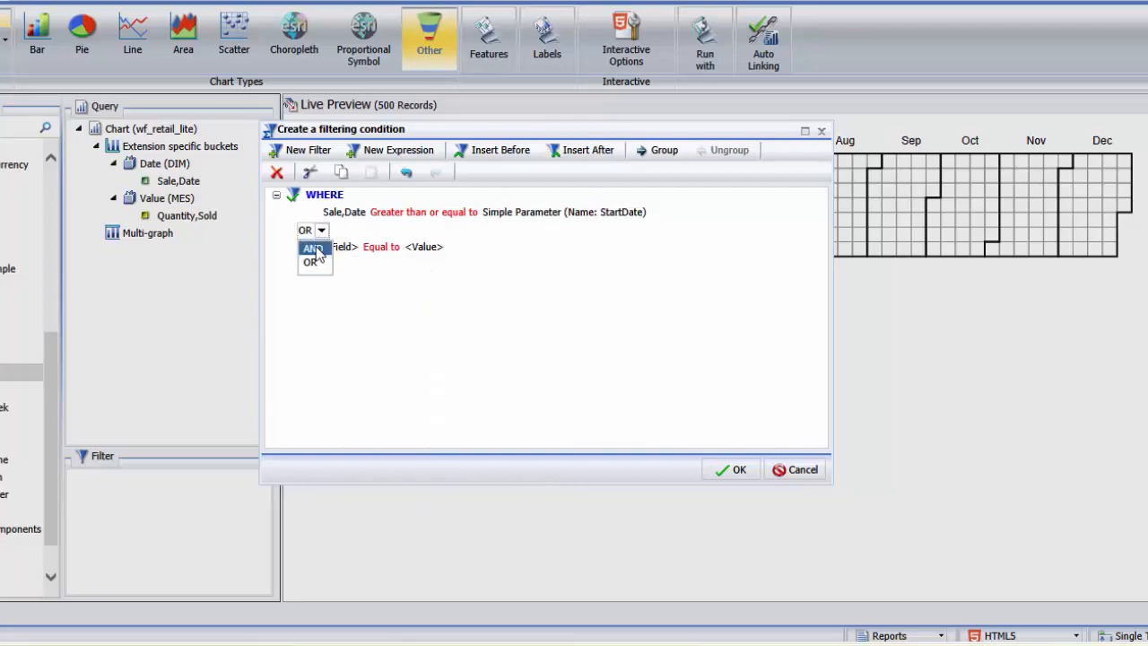
left_click(314, 248)
left_click(360, 247)
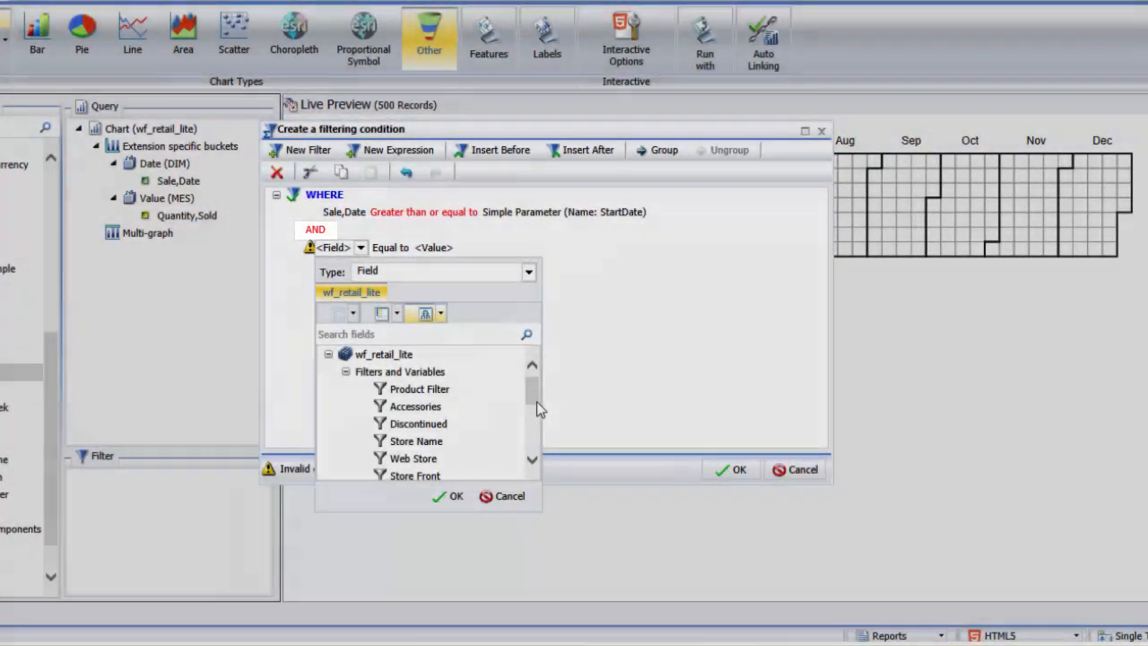
left_click_drag(536, 403, 536, 443)
left_click(361, 390)
left_click(380, 405)
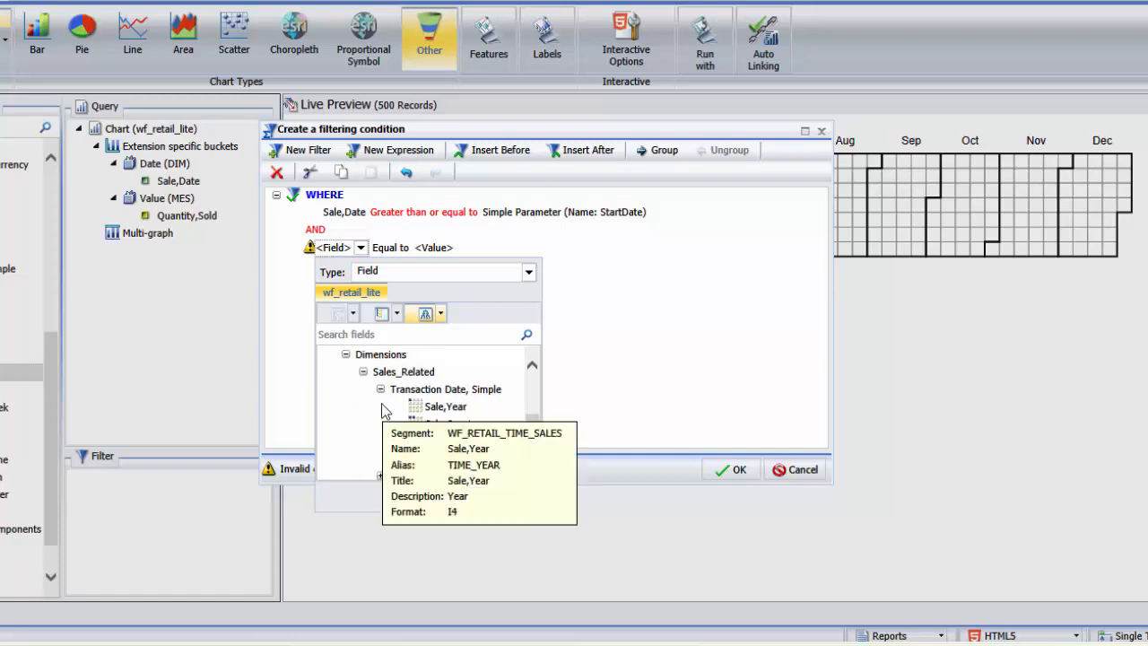
left_click(398, 458)
left_click(414, 458)
double_click(473, 379)
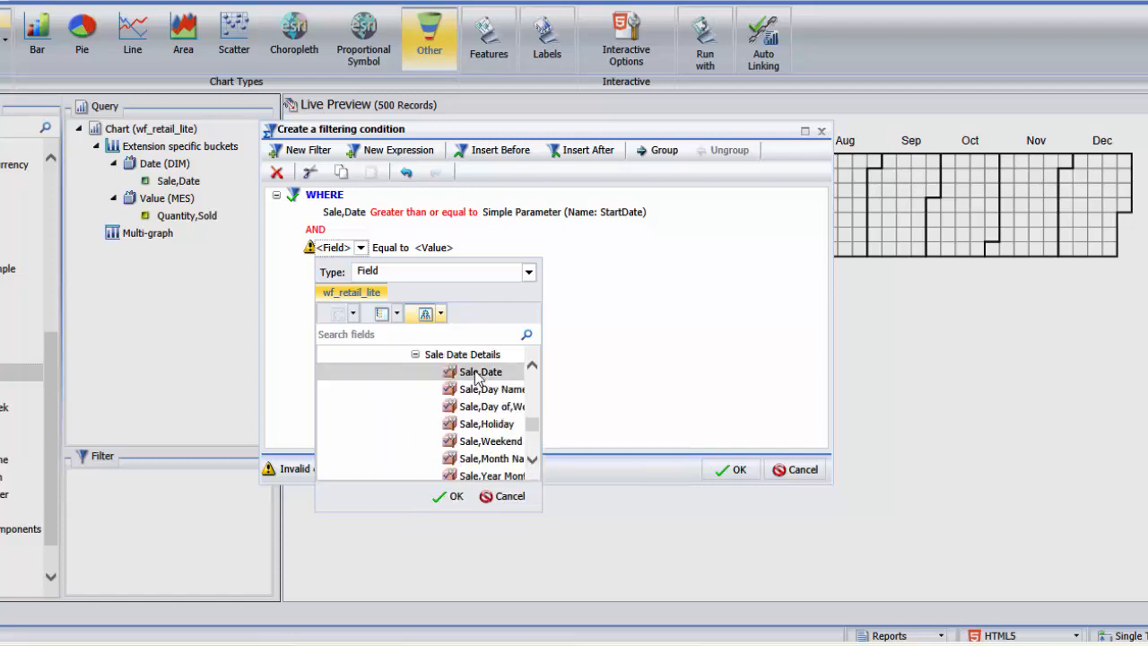
left_click(398, 249)
left_click(412, 335)
Set the second condition's value to a simple parameter named EndDate with the description "End Date:"
left_click(496, 248)
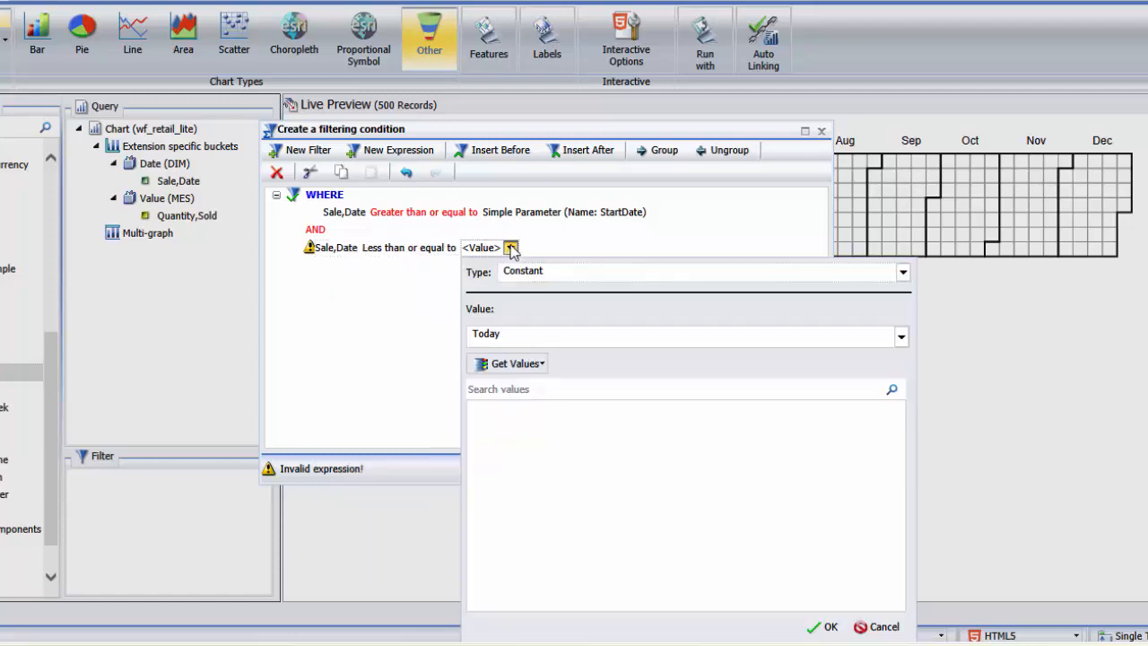
left_click(528, 271)
left_click(529, 302)
double_click(520, 312)
type("End")
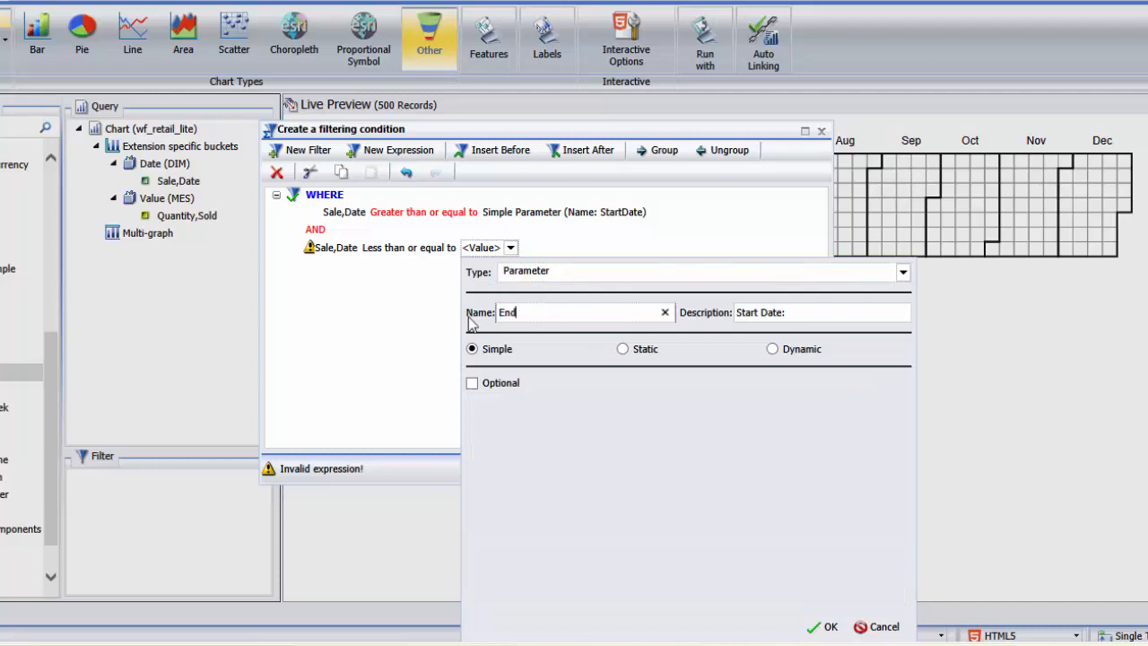
type("Date")
key("Tab")
type("End")
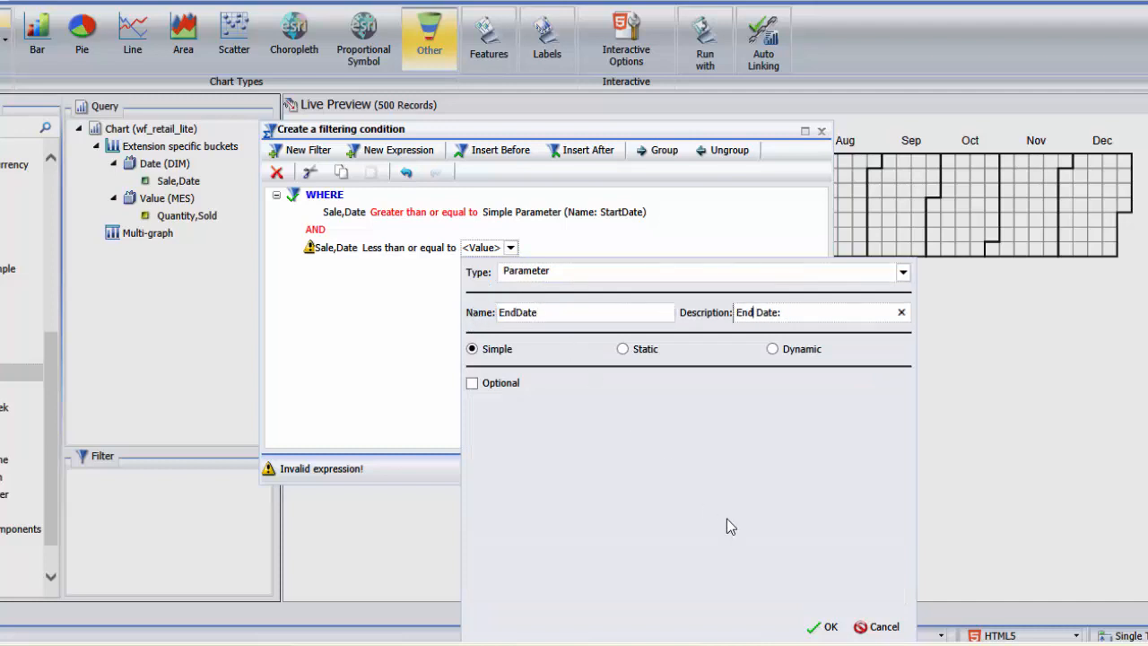
left_click(822, 625)
Apply the filtering condition and save the Calendar Heatmap chart
left_click(733, 470)
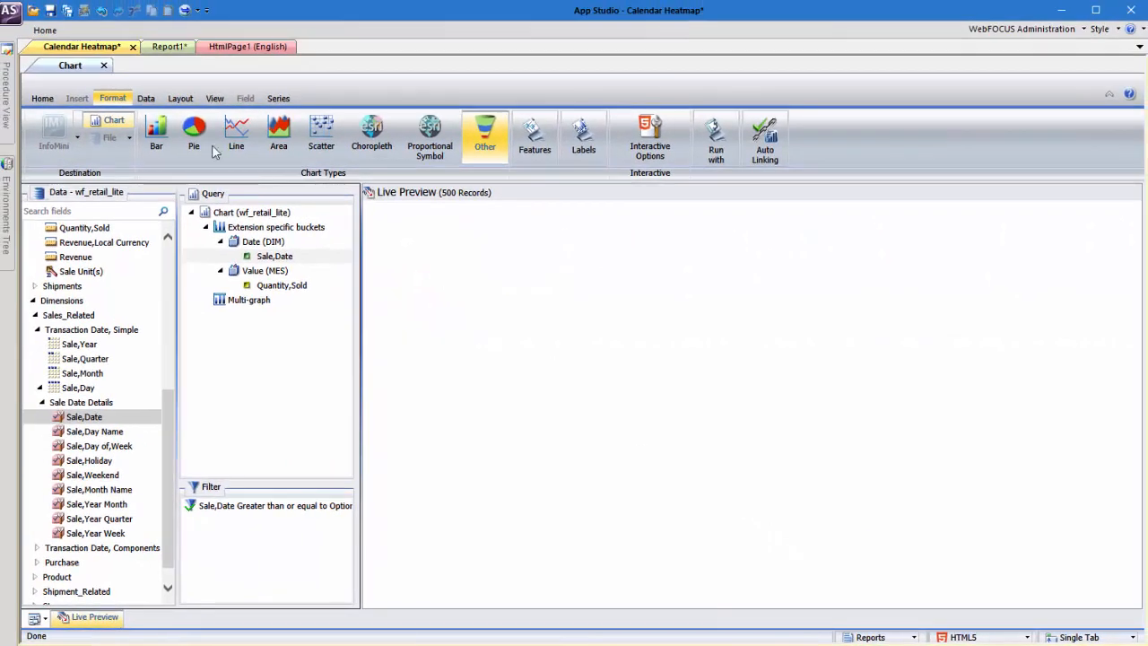
left_click(50, 11)
Add Sale,Year/Quarter from Transaction Date, Components as a sort column in Report1
left_click(163, 46)
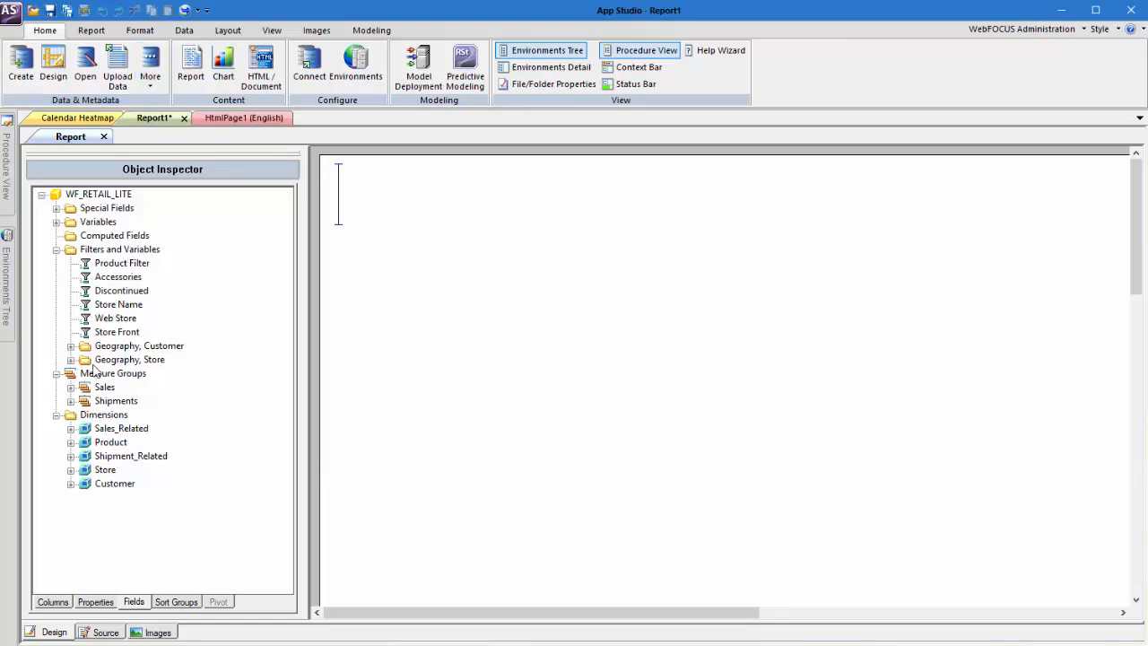
left_click(72, 428)
left_click(85, 455)
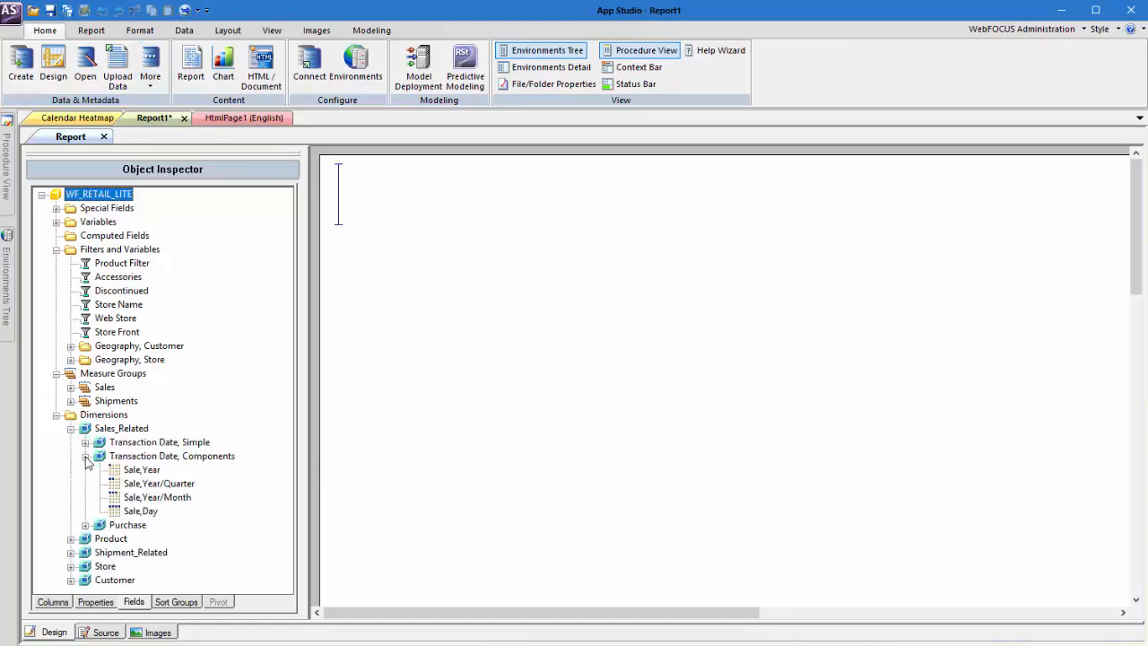
double_click(143, 483)
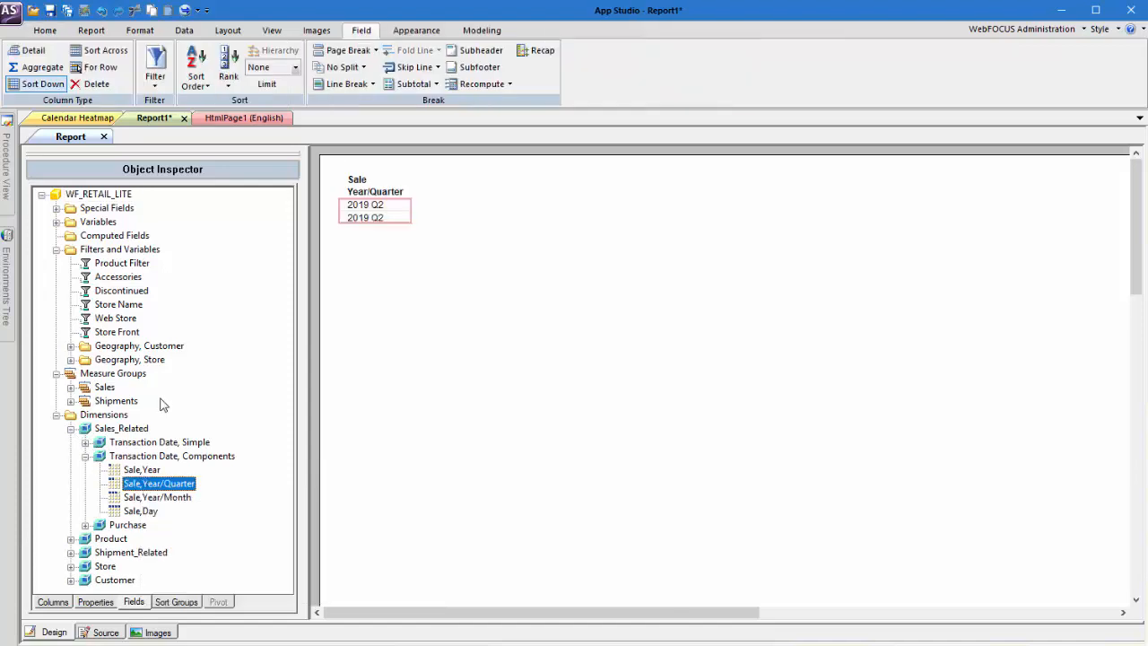
Add the Sale,Date field from Sale Date Details to the report twice
left_click(85, 442)
left_click(100, 496)
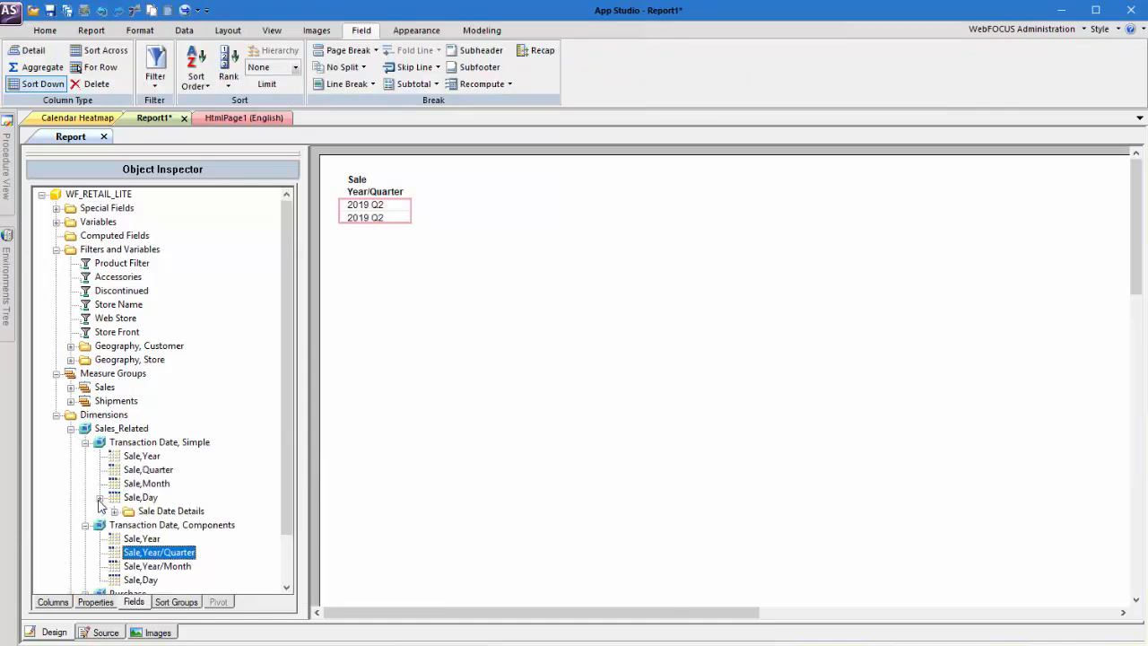
left_click(114, 511)
double_click(163, 472)
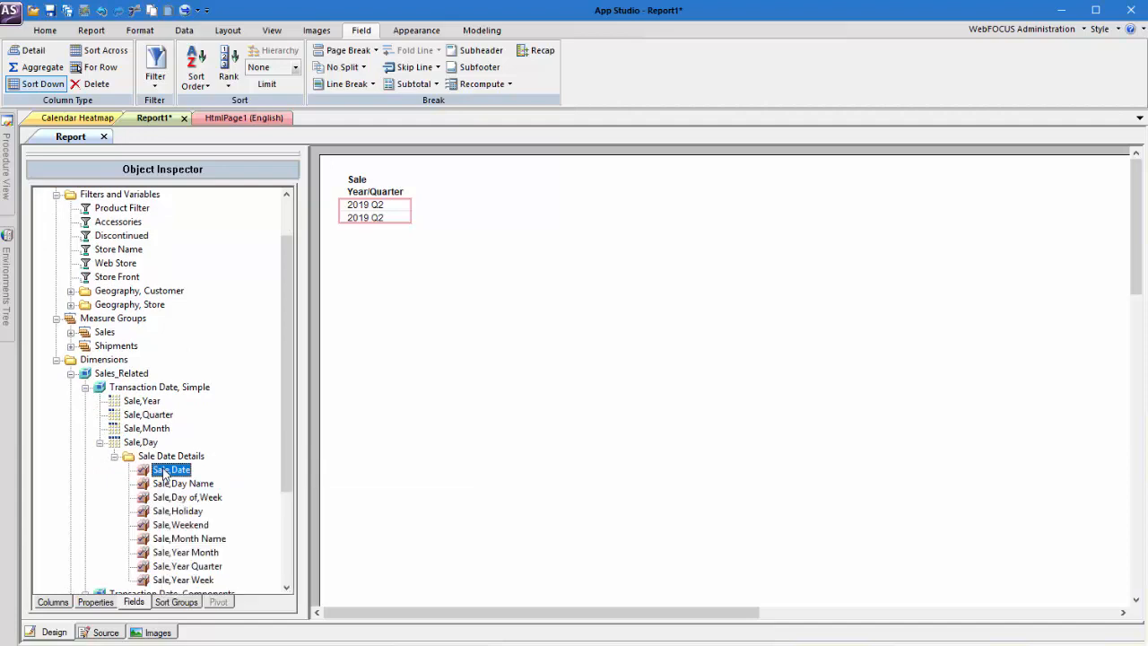
double_click(162, 473)
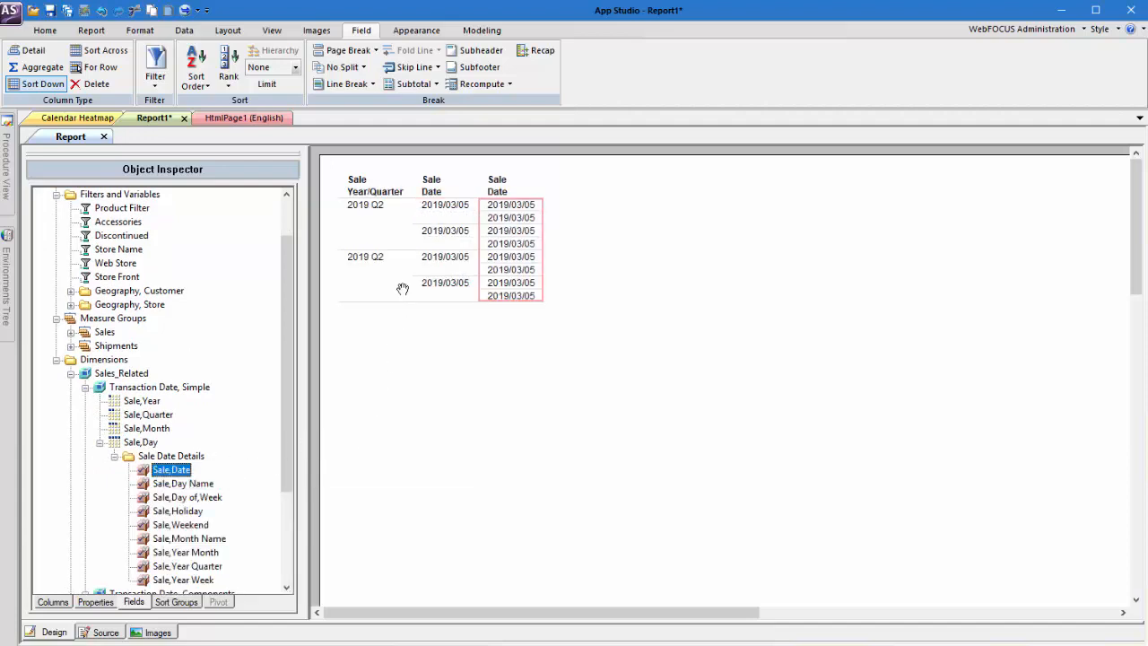
Change both Sale,Date columns to aggregate fields and choose an aggregation type for the first one
left_click(444, 195)
left_click(40, 67)
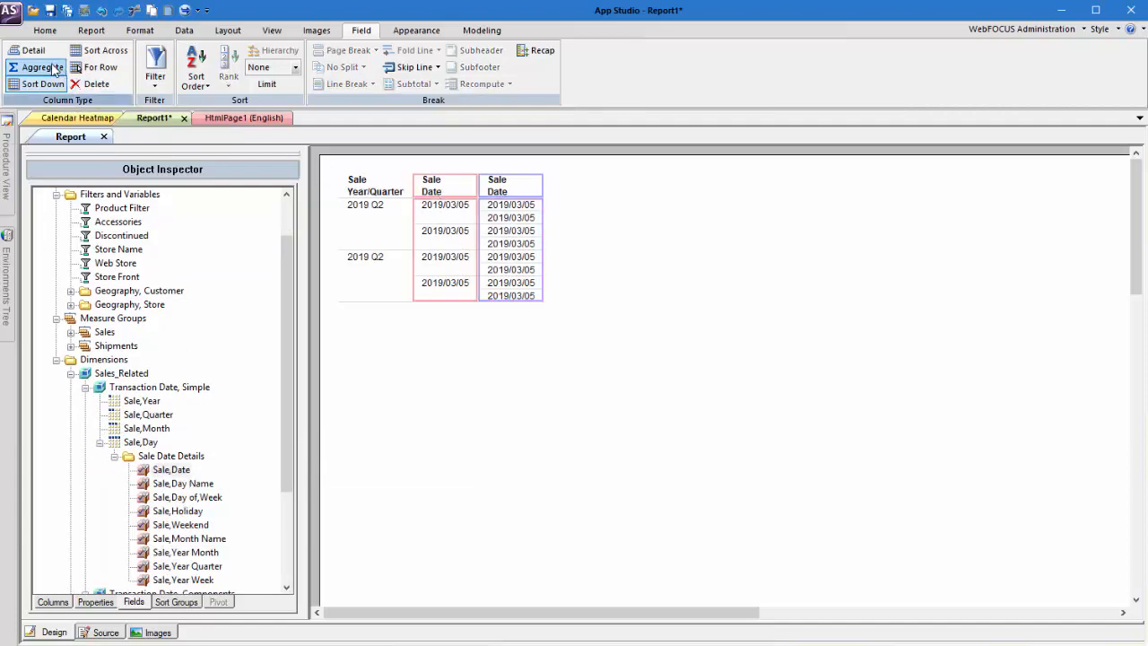
right_click(434, 191)
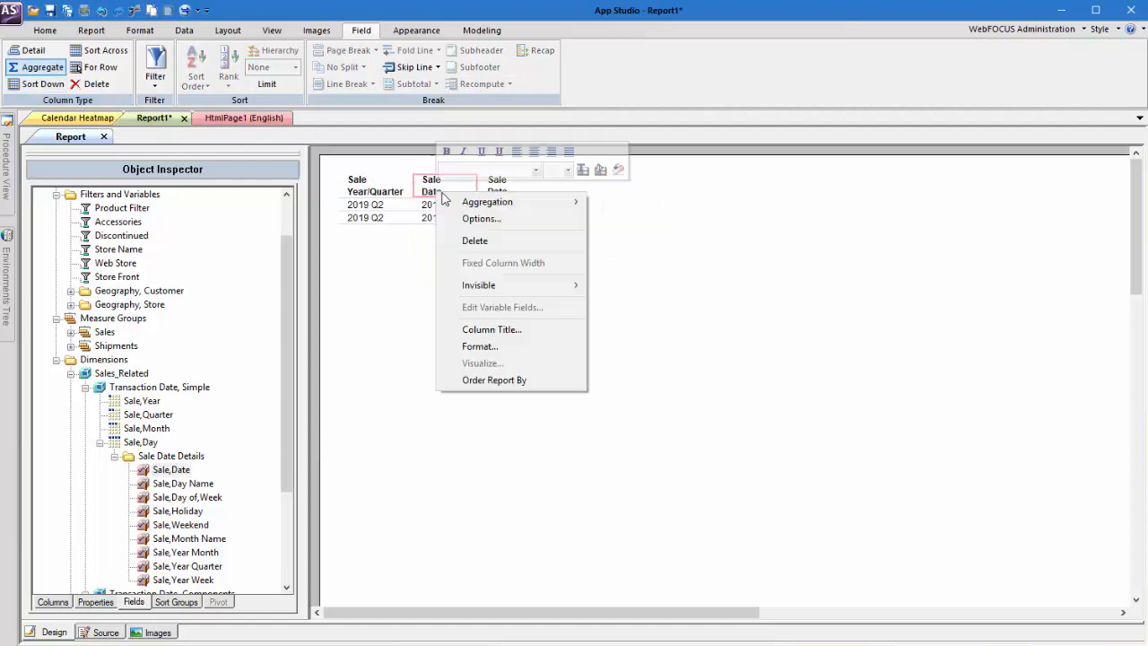
mouse_move(496, 202)
left_click(631, 331)
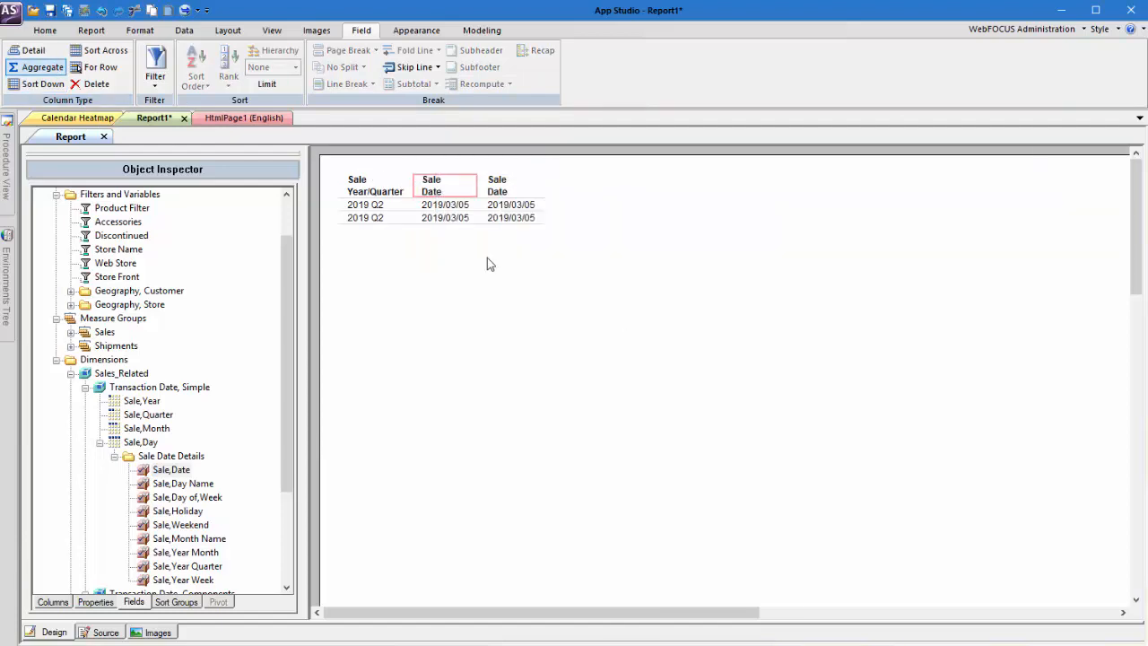
Set the column title of the first Sale,Date column to StartDate
right_click(447, 192)
left_click(484, 329)
left_click_drag(503, 277, 463, 278)
type("StartDate")
left_click(591, 392)
Set the second Sale,Date column's aggregation to Maximum (MAX) and its column title to EndDate
right_click(499, 187)
mouse_move(556, 196)
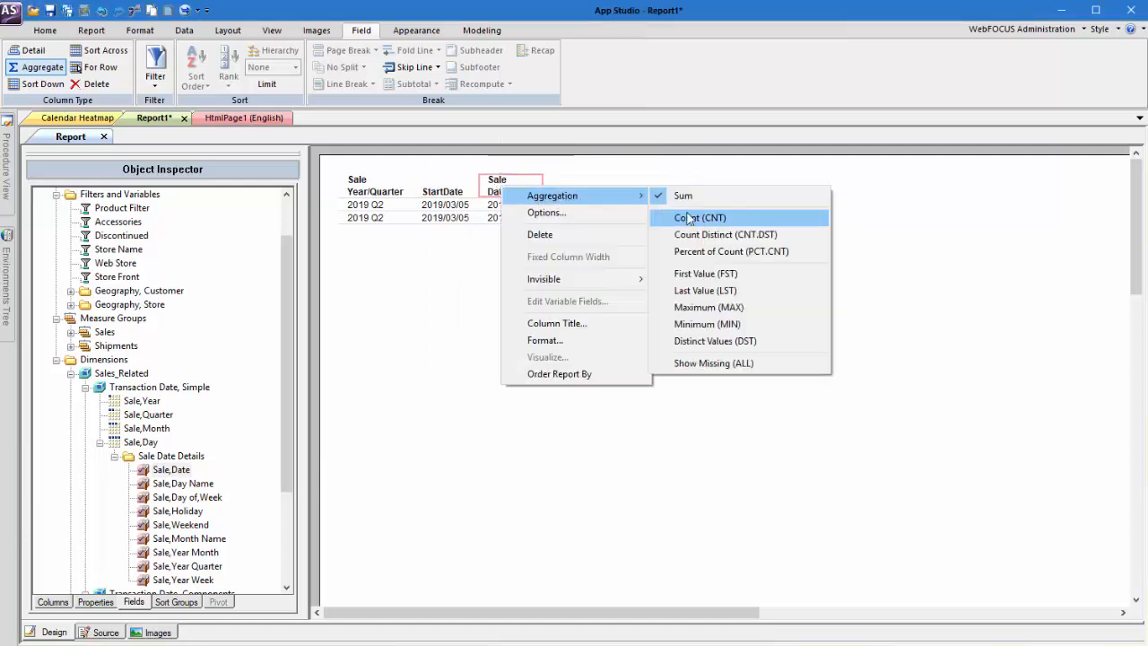
left_click(708, 309)
right_click(509, 192)
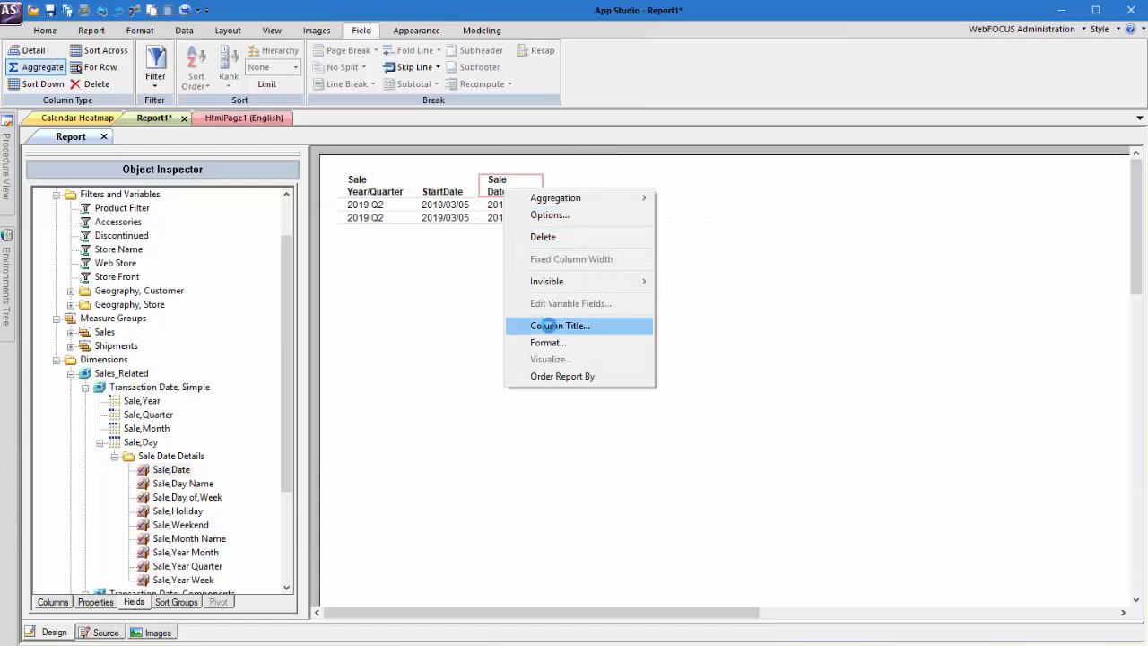
left_click(542, 325)
type("EndDate")
left_click(594, 391)
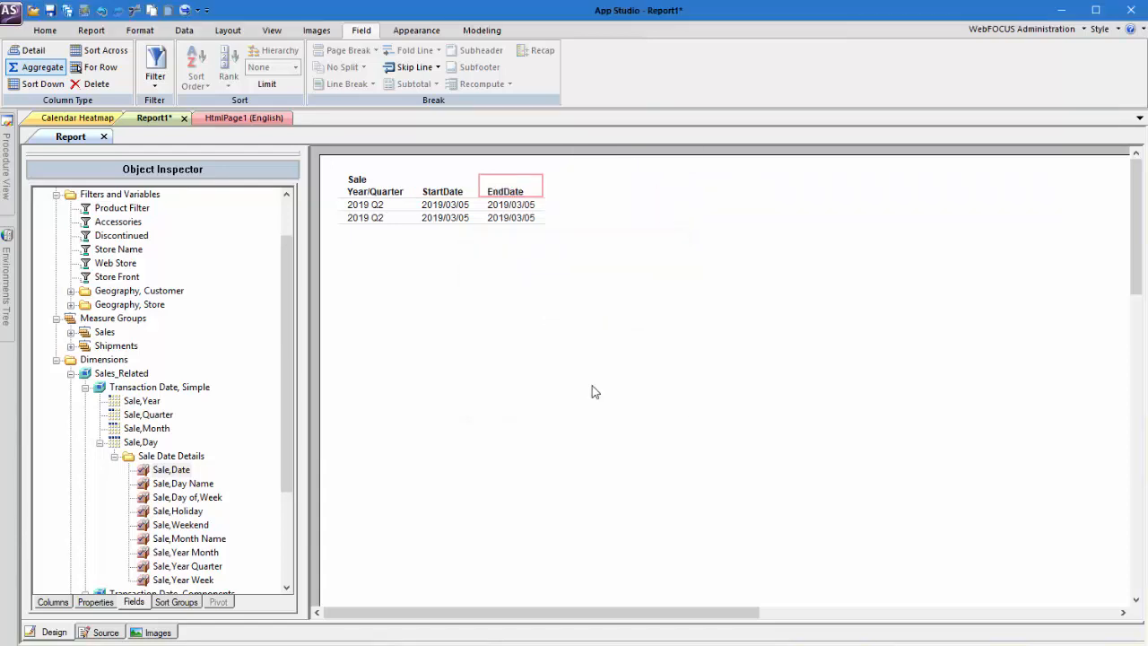
Create a report filter where Sale,Year/Quarter from Transaction Date, Components equals a dynamic parameter
left_click(90, 30)
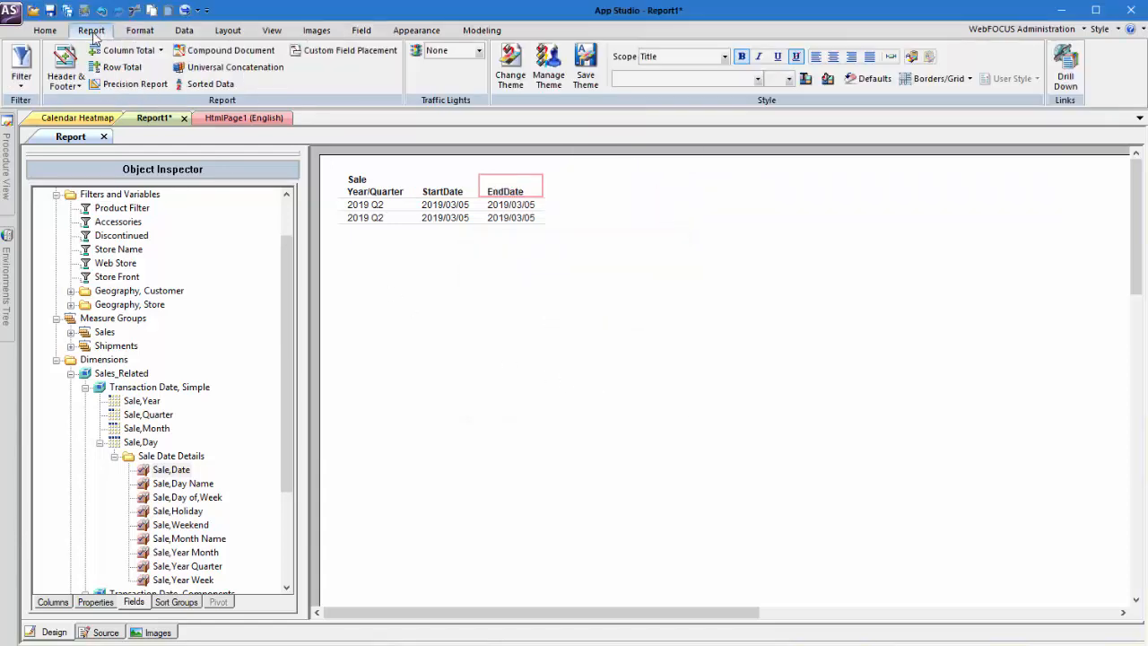
left_click(21, 79)
left_click(44, 100)
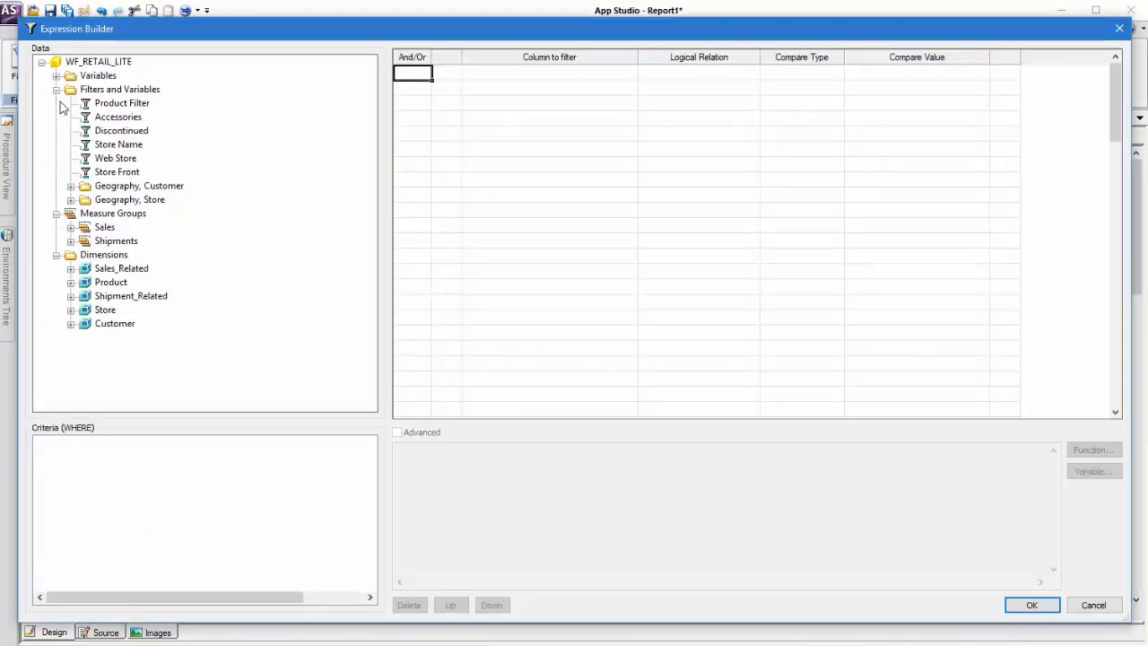
left_click(71, 269)
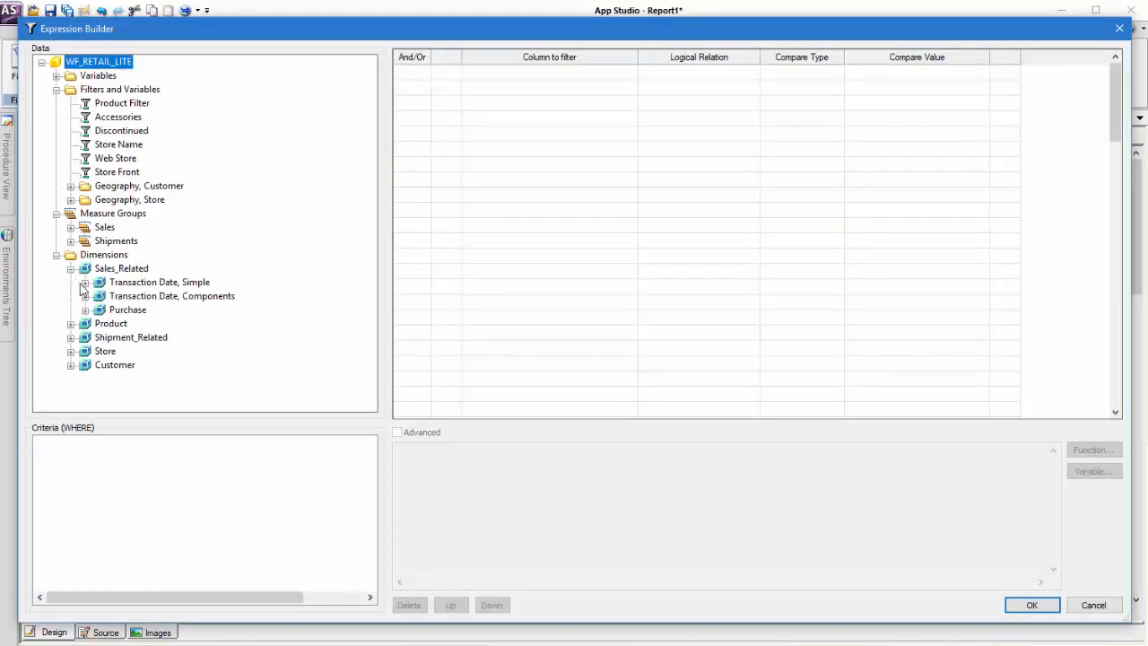
left_click(85, 296)
double_click(142, 324)
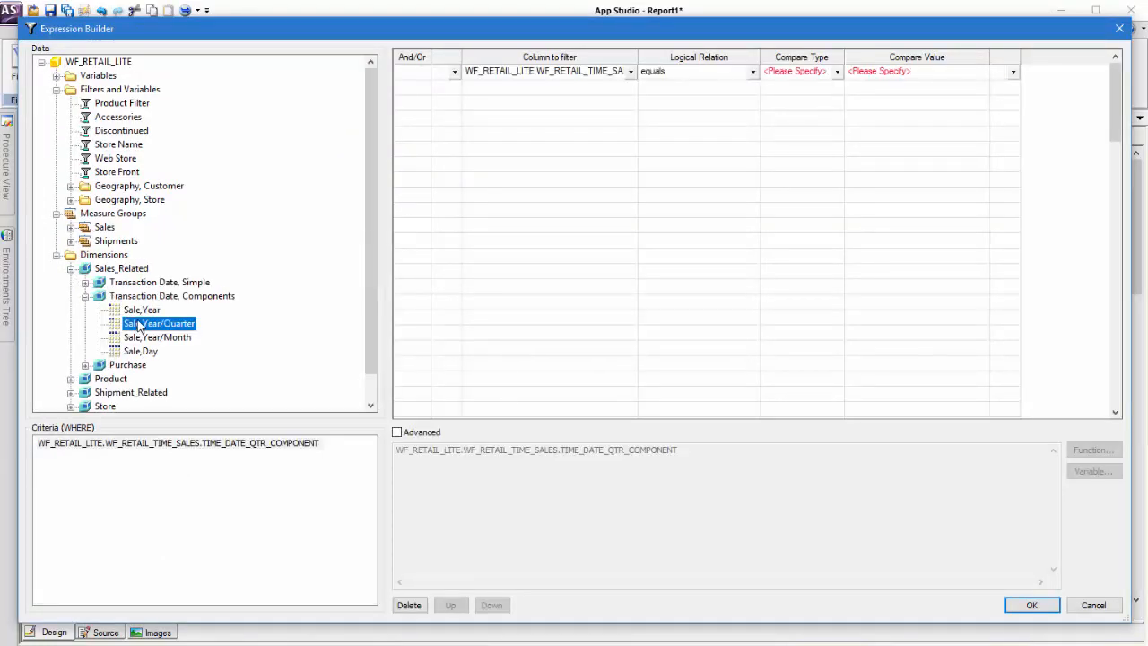
left_click(837, 72)
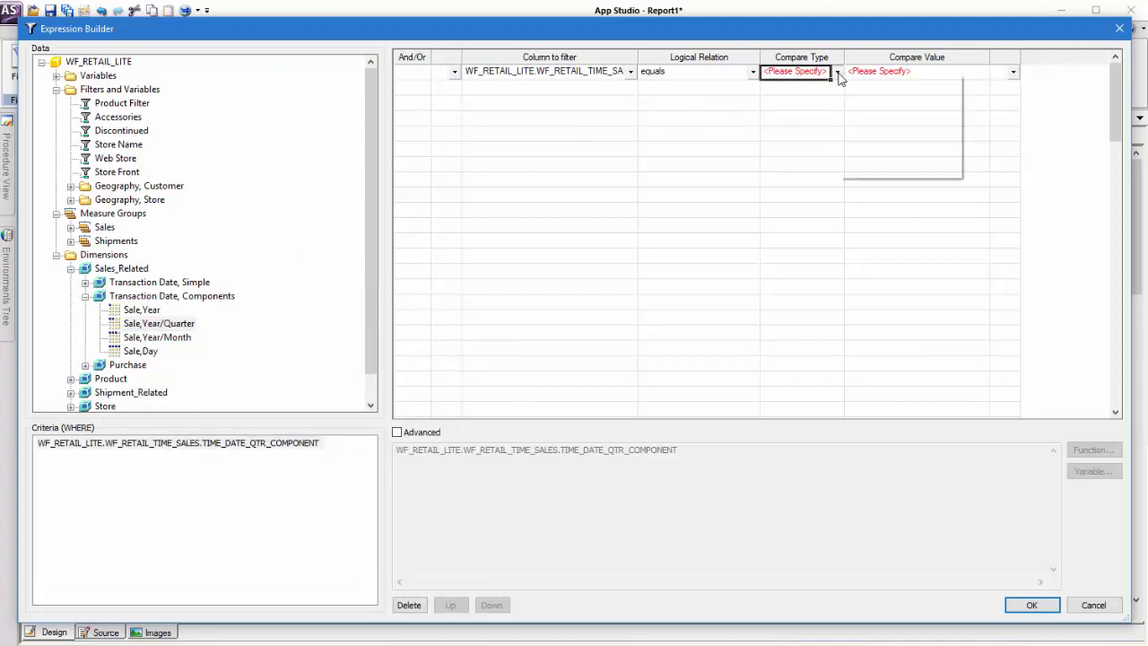
mouse_move(896, 119)
left_click(991, 152)
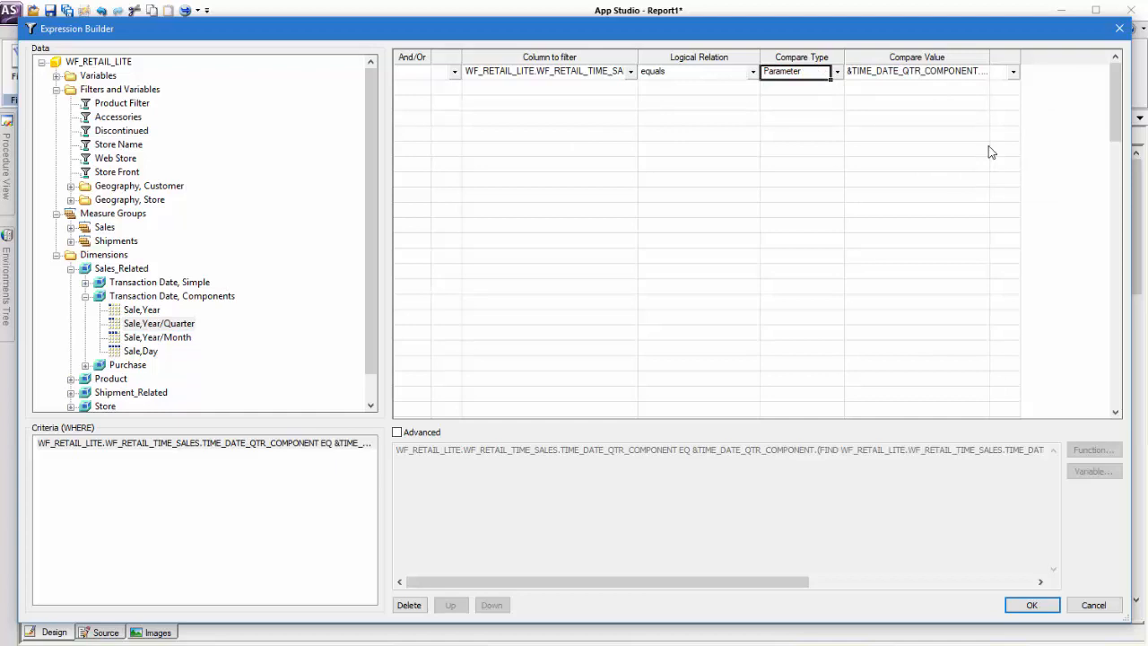
Add a filter condition where Sale,Date from Sale Date Details is greater than or equal to a simple parameter
left_click(159, 323)
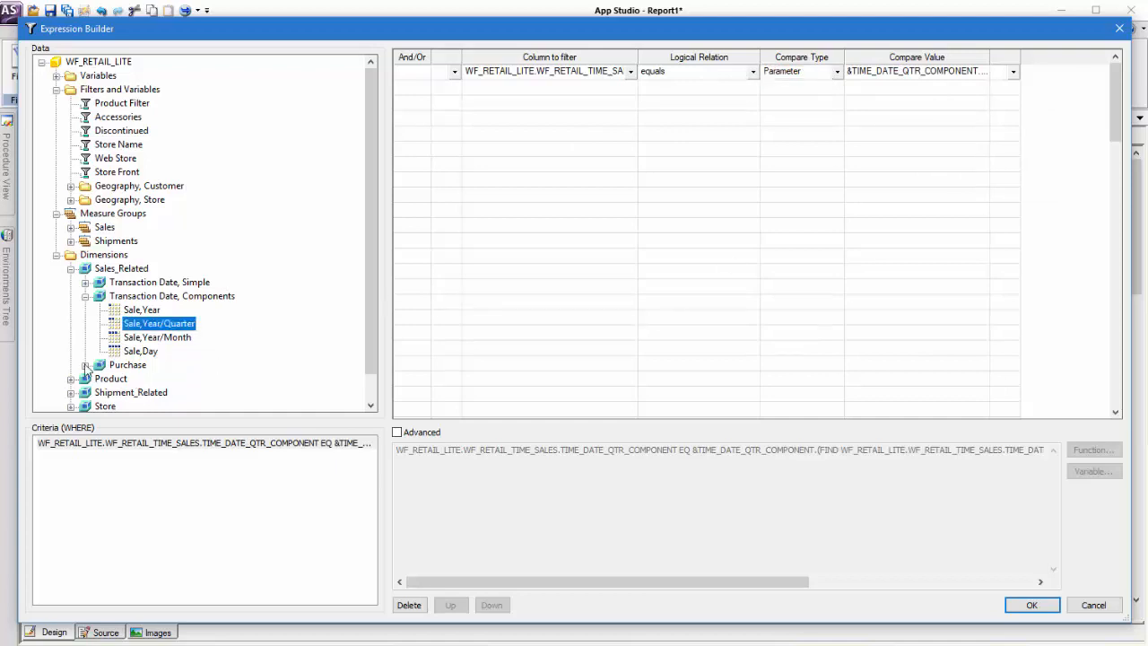
left_click(85, 281)
left_click(100, 338)
left_click(114, 350)
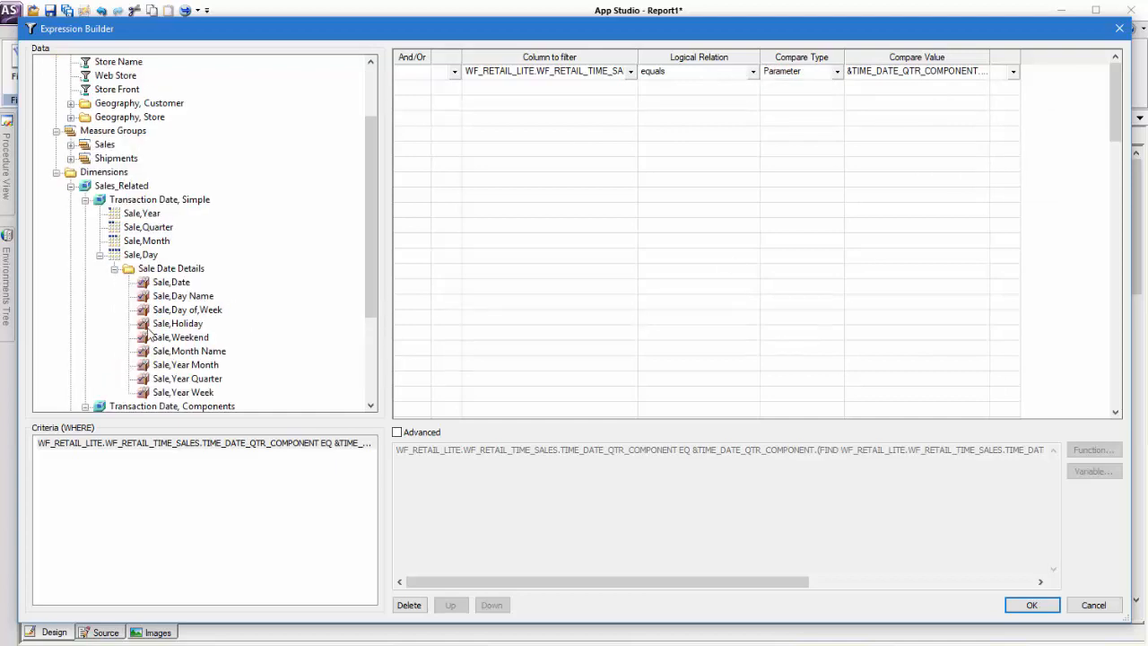
double_click(171, 282)
left_click(753, 86)
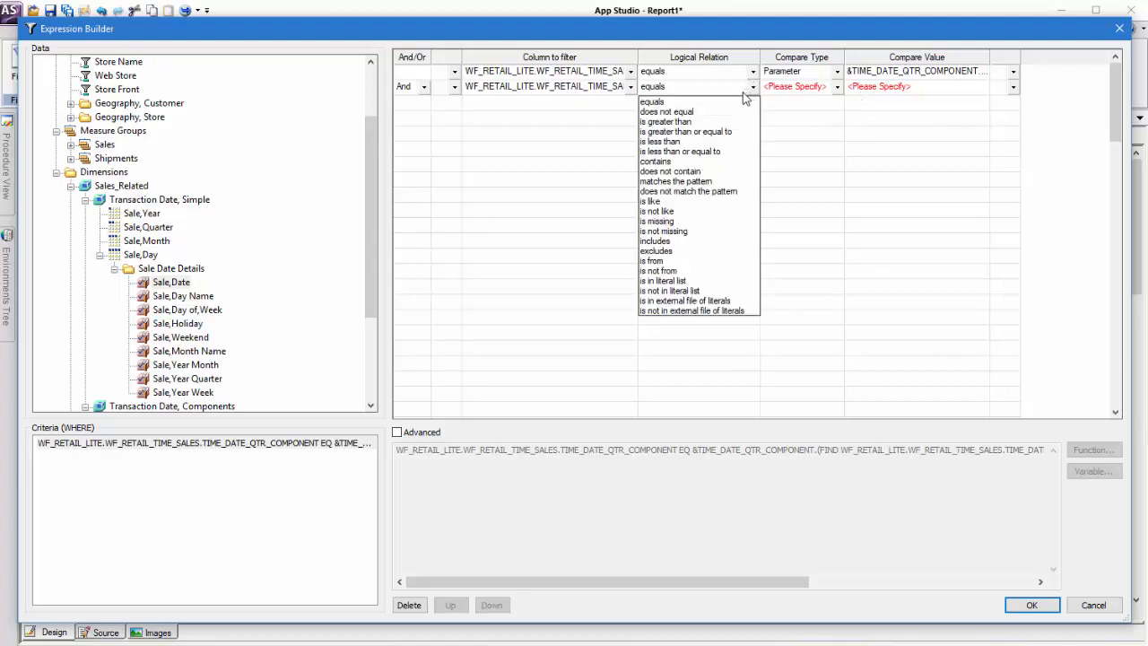
left_click(700, 137)
left_click(837, 86)
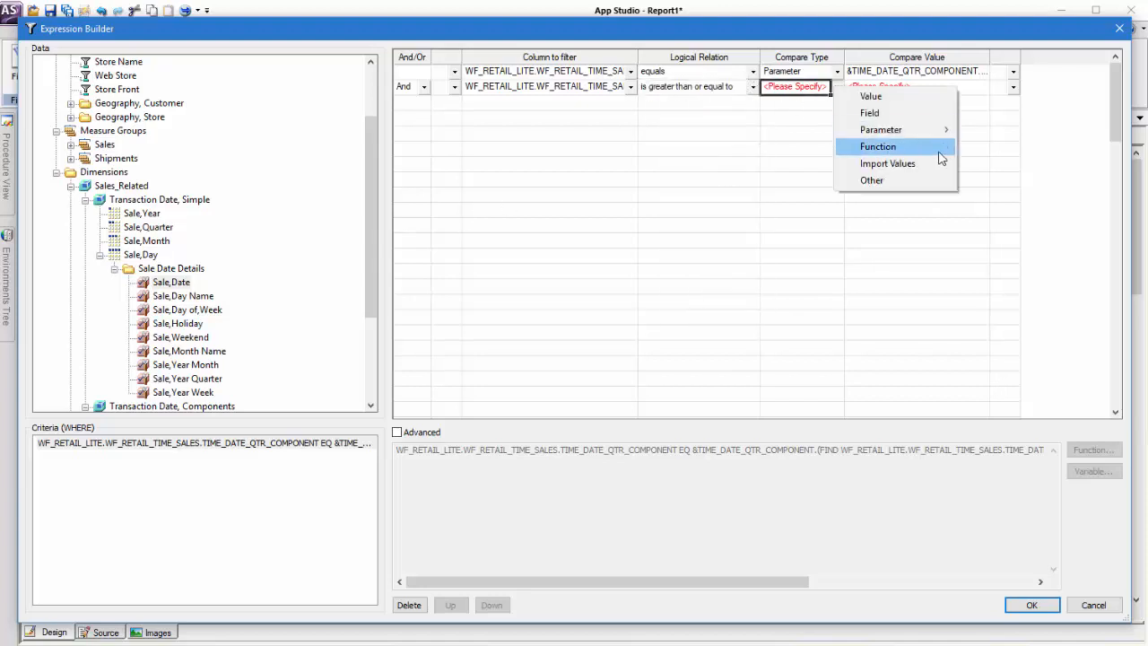
mouse_move(937, 128)
left_click(996, 179)
Rename the greater-than-or-equal condition's variable to &StartDate with the prompt Start Date, and make it optional
right_click(951, 94)
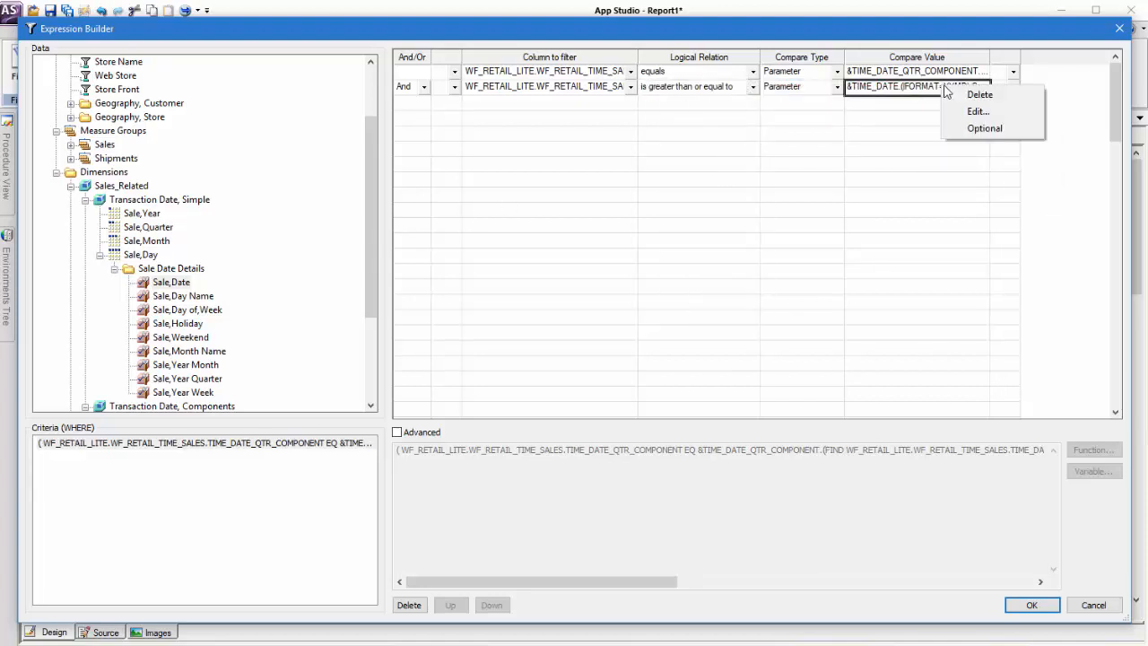
left_click(973, 112)
left_click_drag(347, 126, 289, 127)
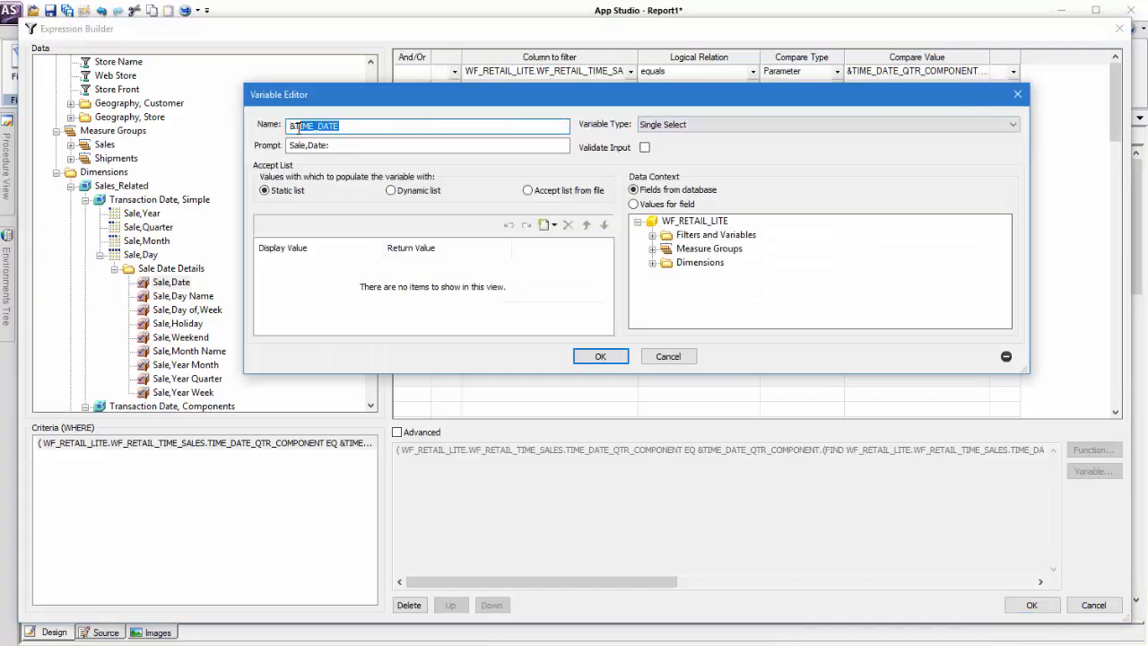
type("&StartDate")
key("Tab")
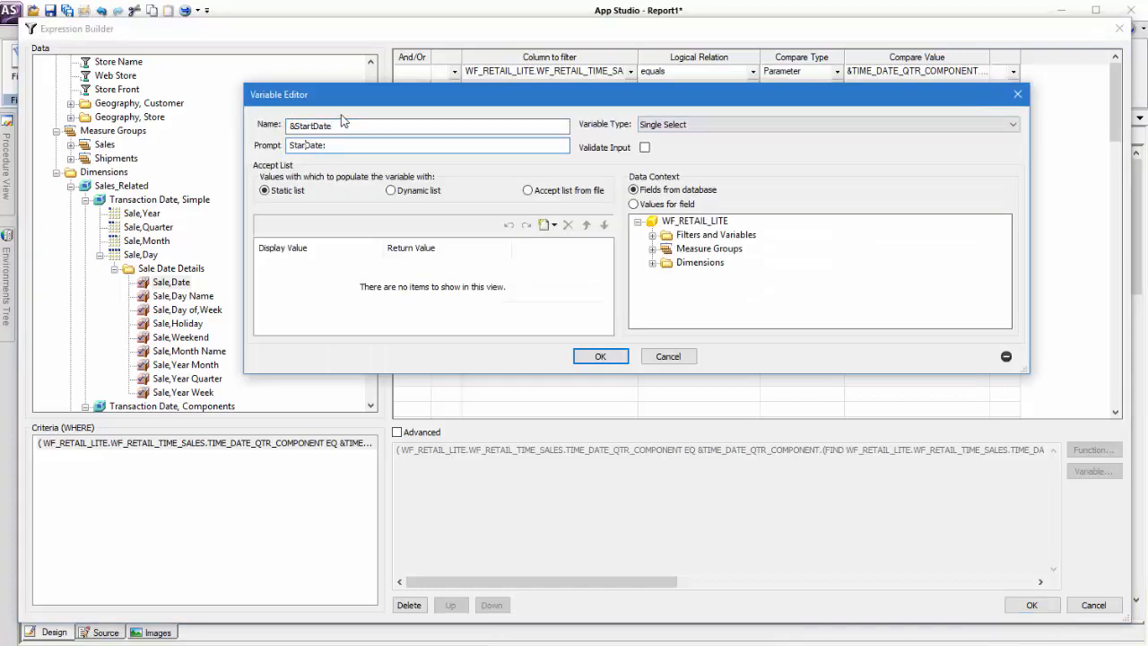
type("t")
left_click(588, 357)
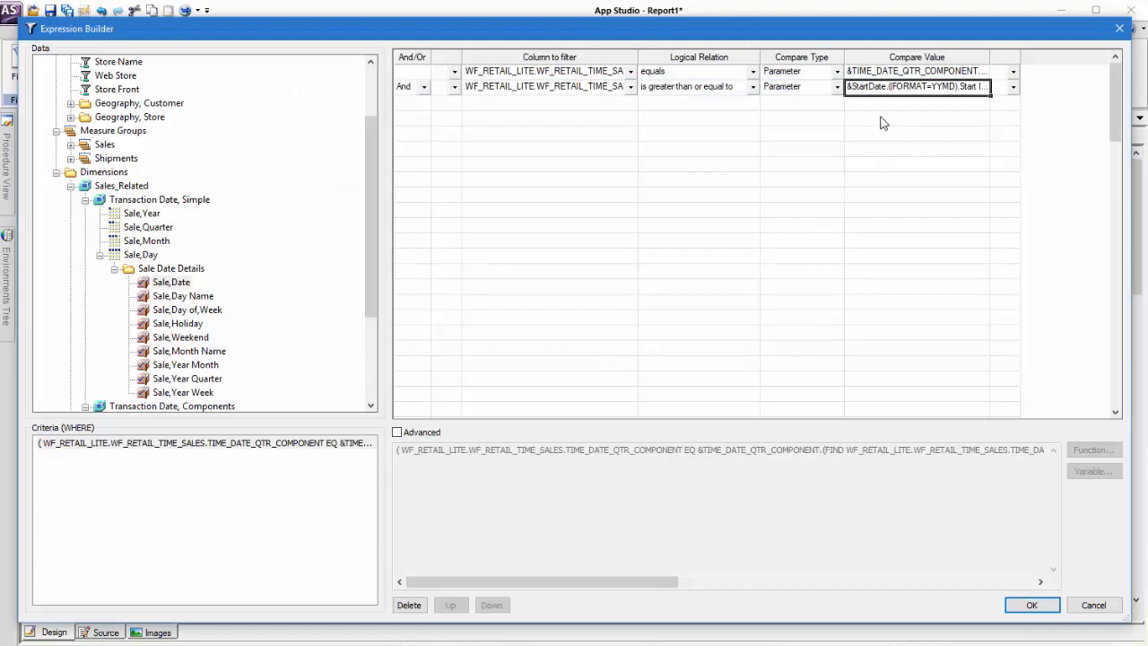
right_click(872, 88)
left_click(888, 136)
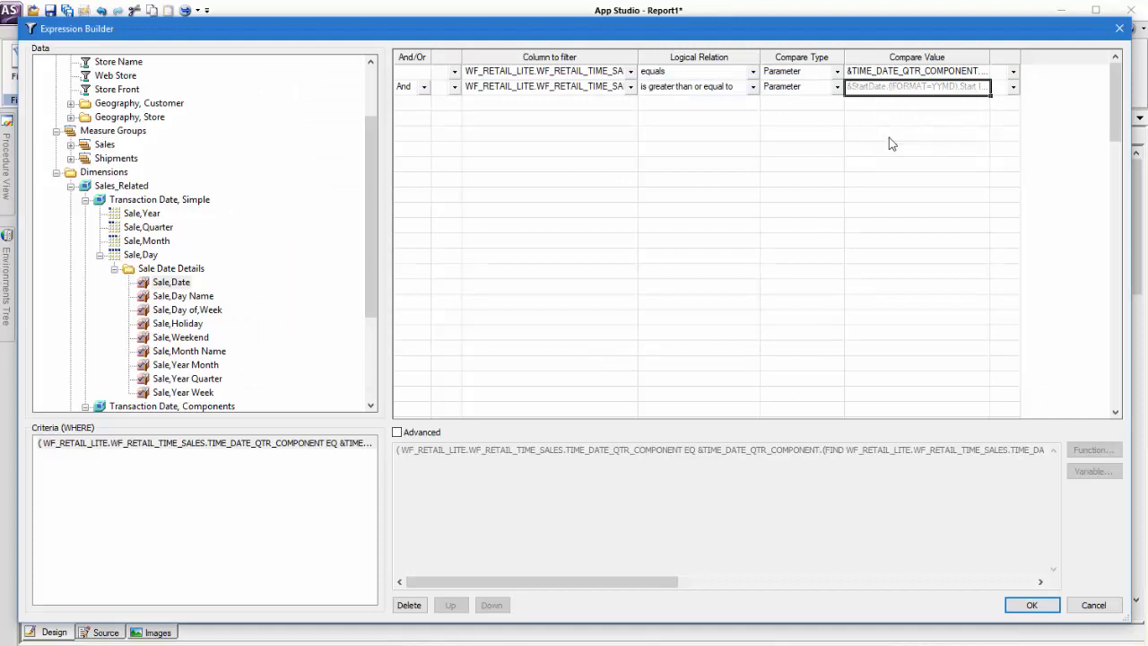
Add a third filter condition where Sale,Date is less than or equal to a simple parameter
double_click(178, 292)
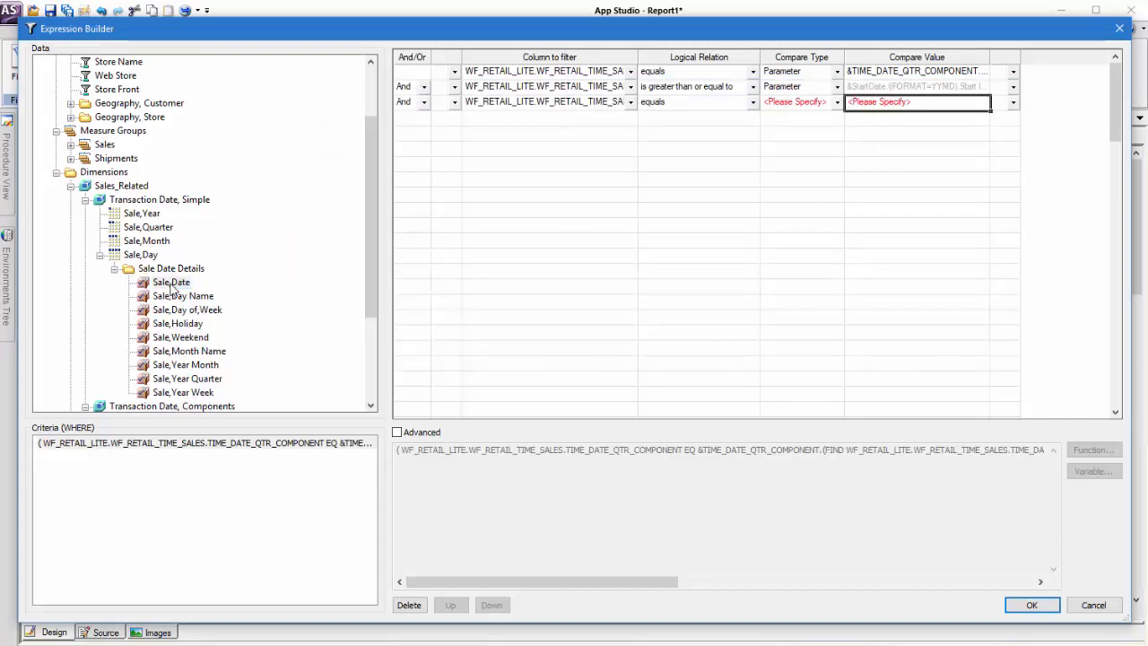
left_click(753, 102)
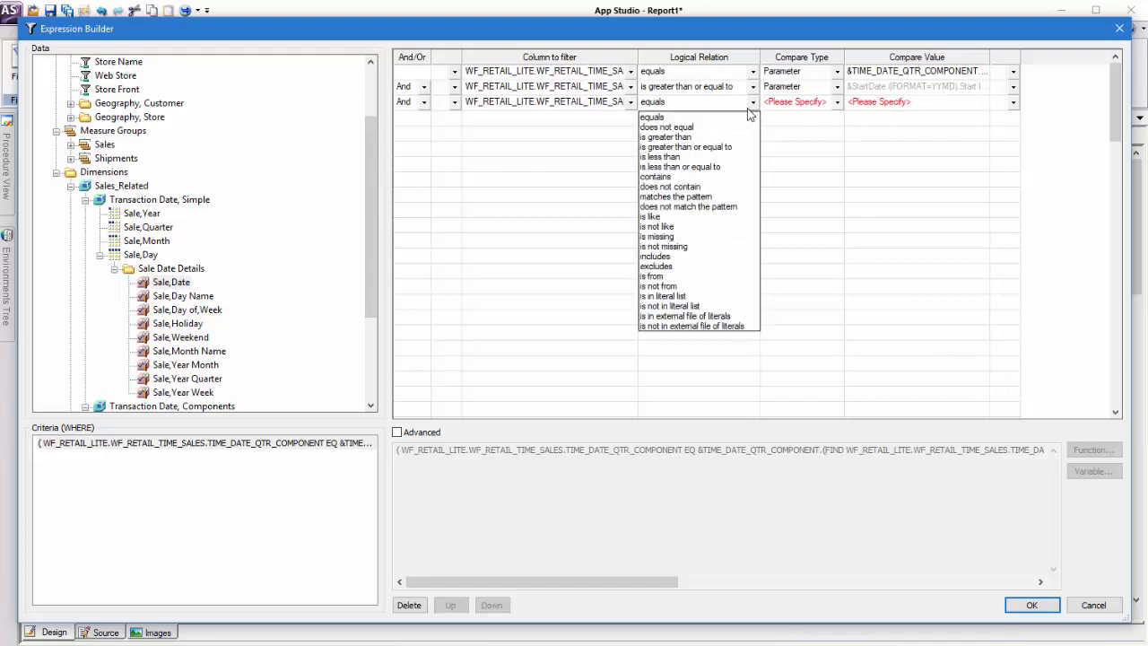
left_click(708, 167)
left_click(837, 102)
mouse_move(887, 152)
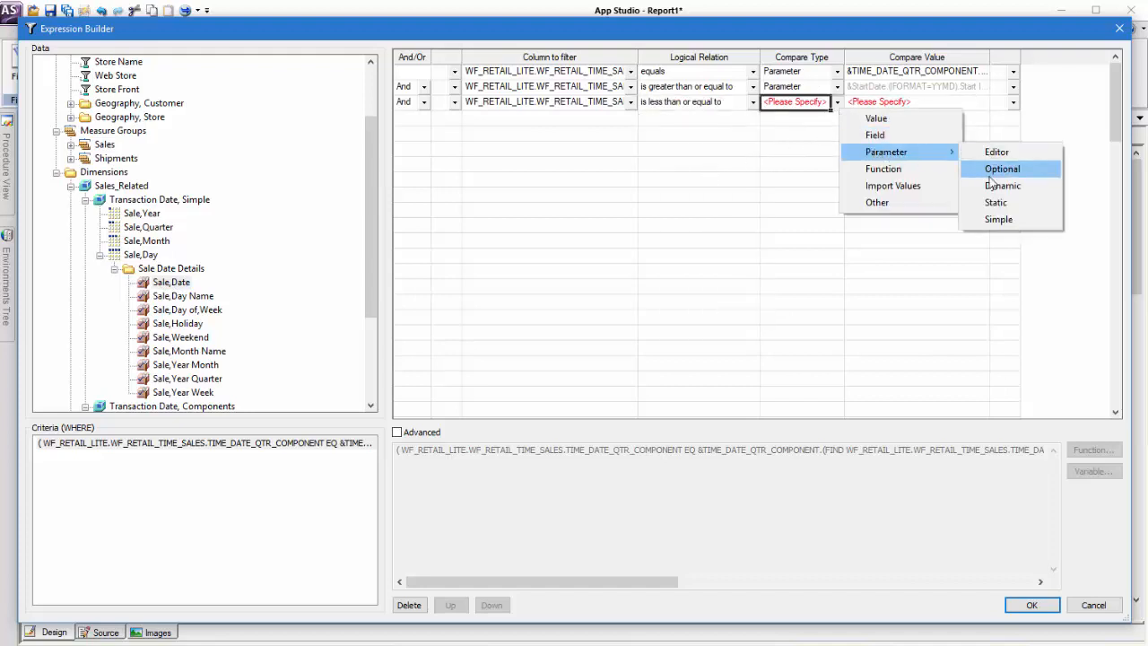
left_click(997, 219)
Rename the less-than-or-equal condition's variable to &EndDate and change its prompt to End Date
right_click(910, 102)
left_click(933, 128)
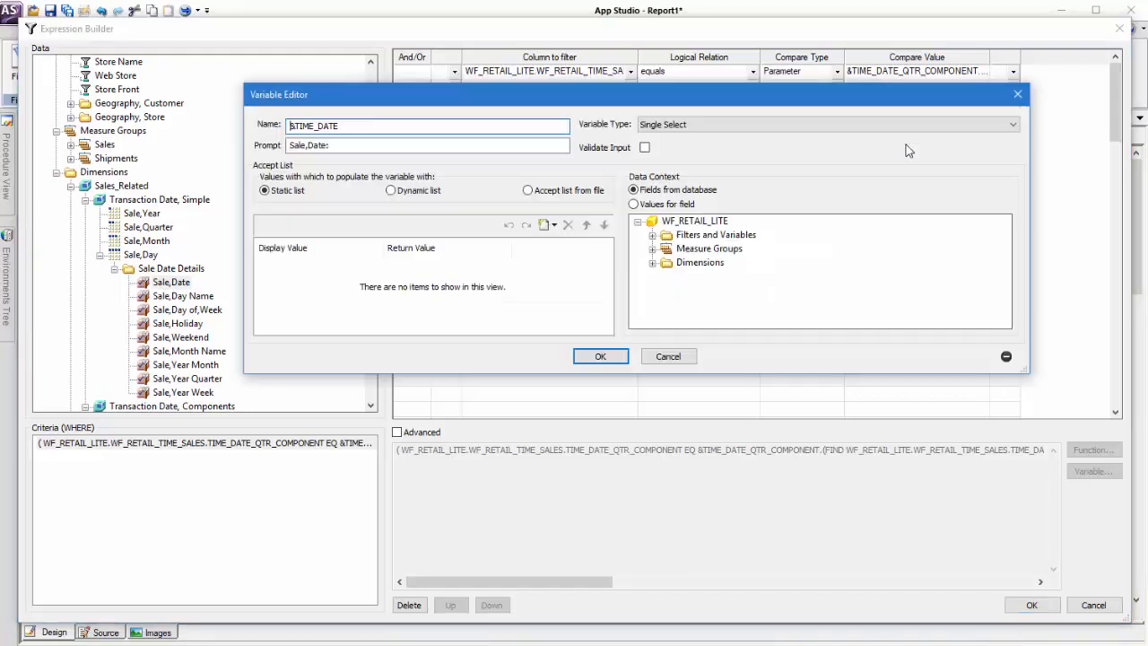
left_click_drag(360, 124, 295, 125)
type("EndDate")
key("Tab")
key("Right")
key("Right")
key("Right")
key("Right")
key("Delete")
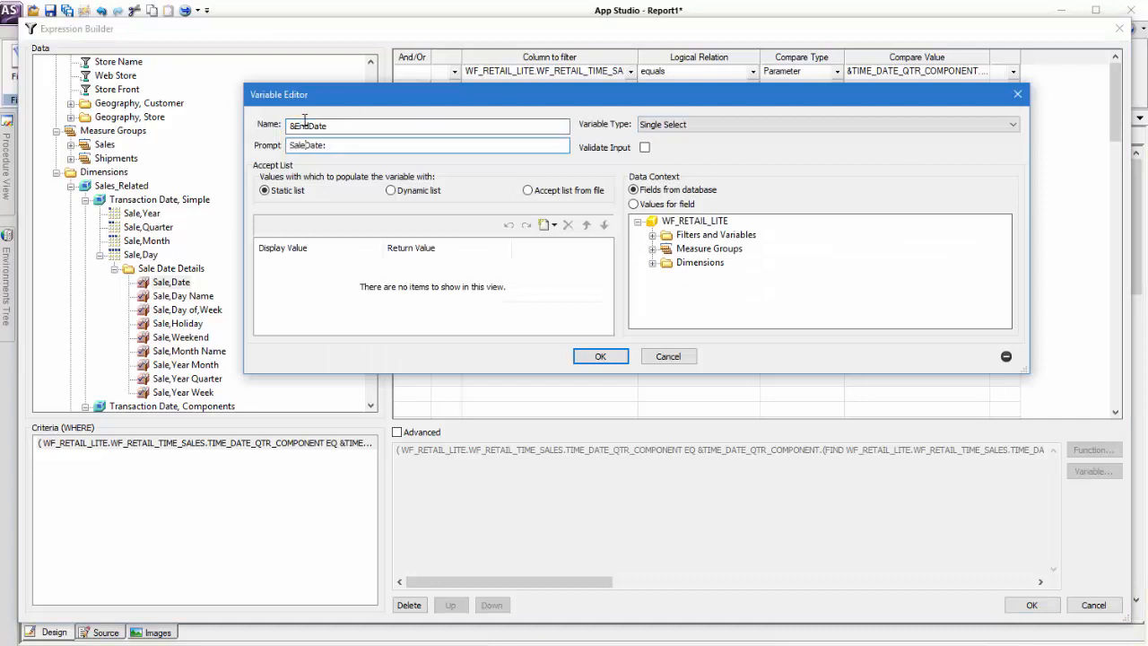
type("End")
left_click(597, 355)
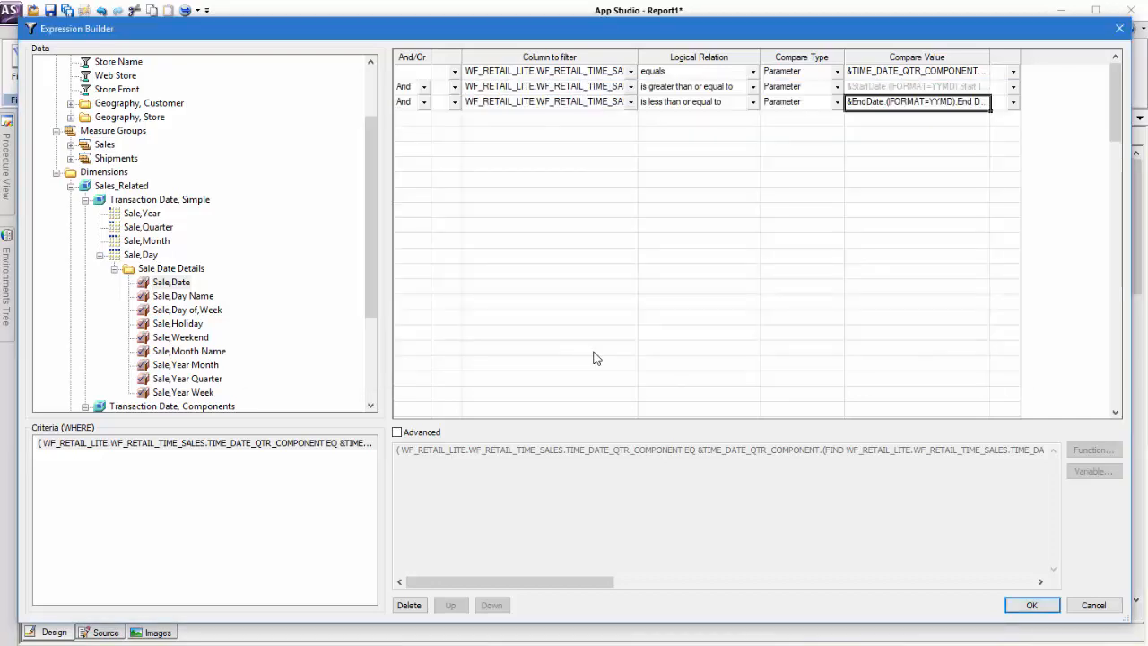
Make the &EndDate parameter optional and apply the filter to the report
right_click(893, 120)
left_click(907, 148)
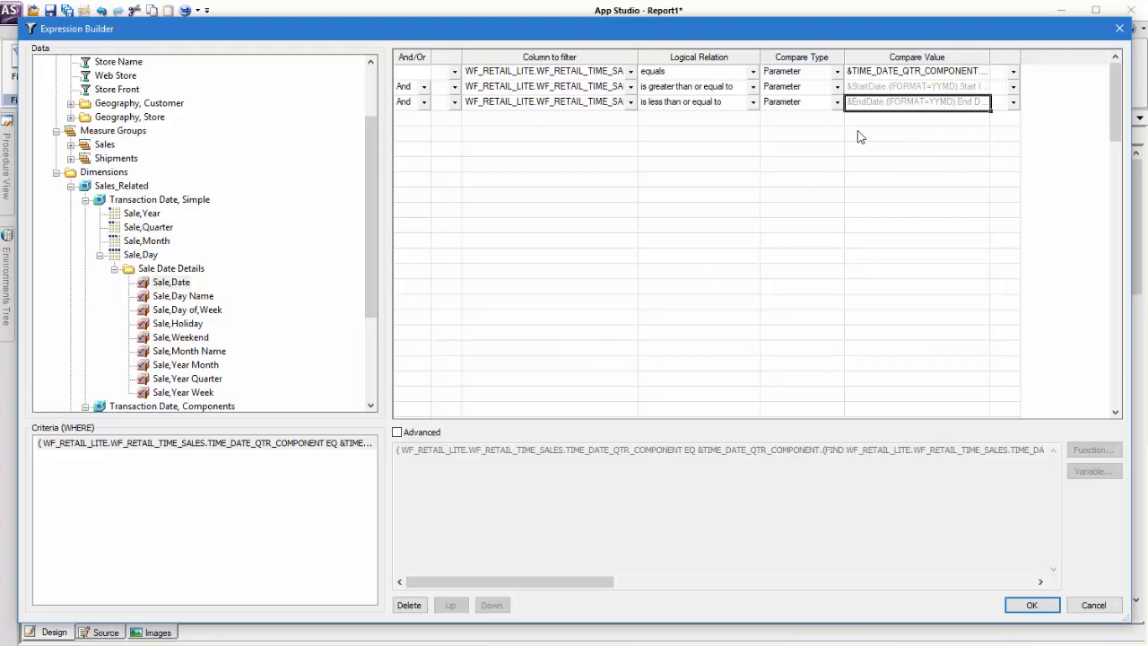
left_click(1031, 604)
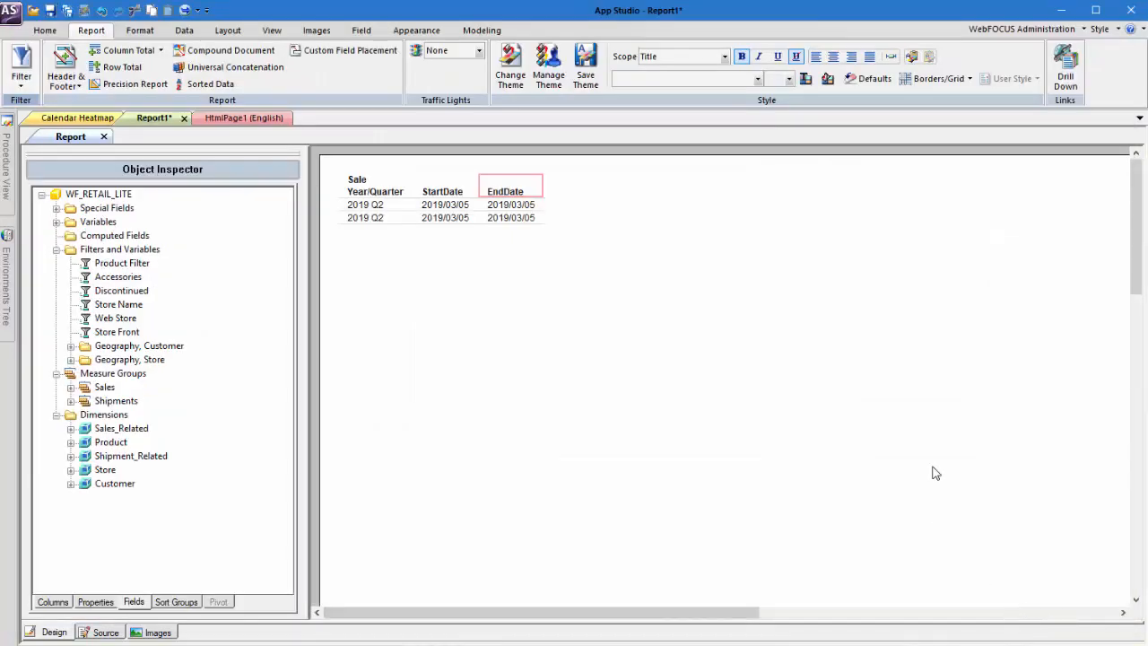
Set the report's output format to Standard XML (XML) and its output destination to Web Browser
left_click(139, 30)
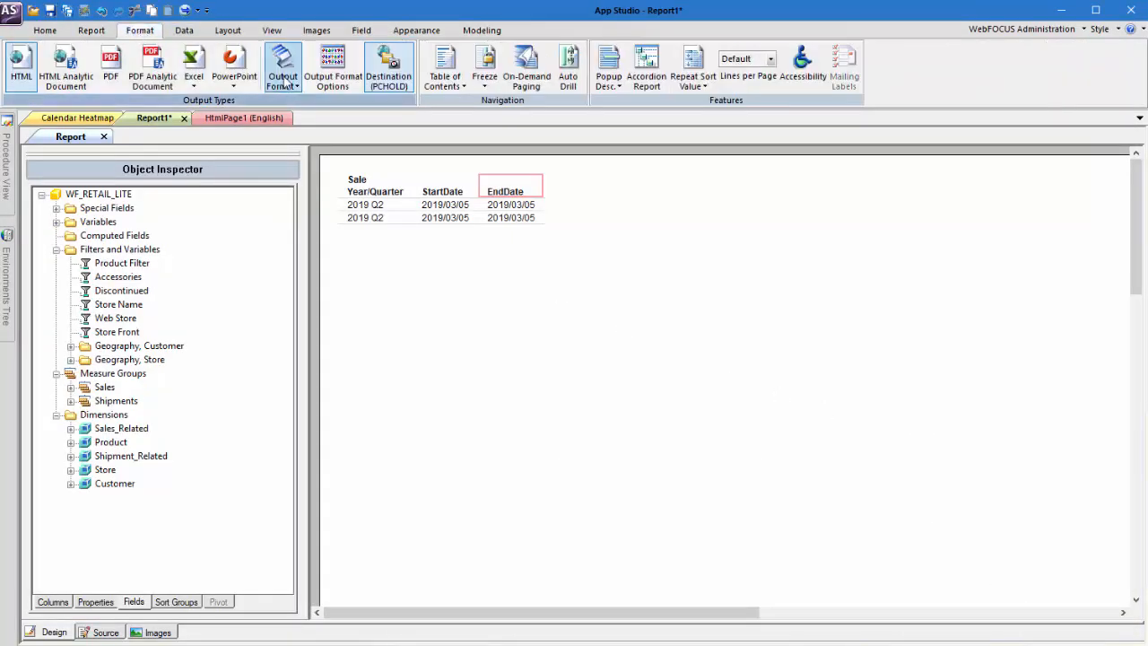
left_click(288, 76)
mouse_move(368, 118)
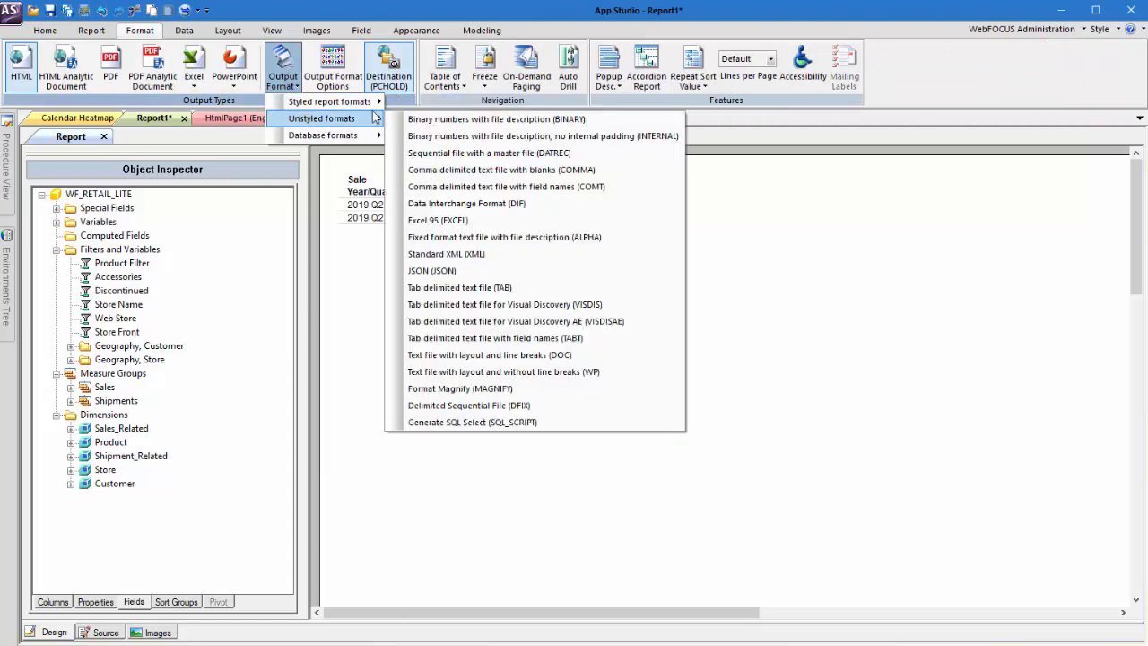
left_click(429, 254)
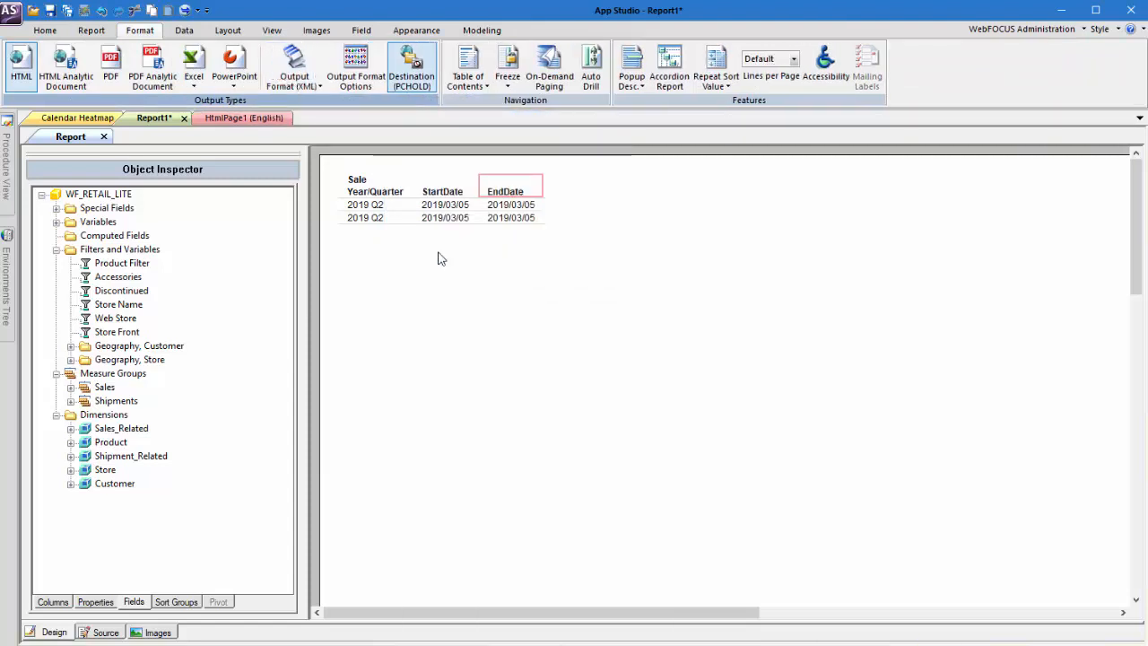
left_click(411, 82)
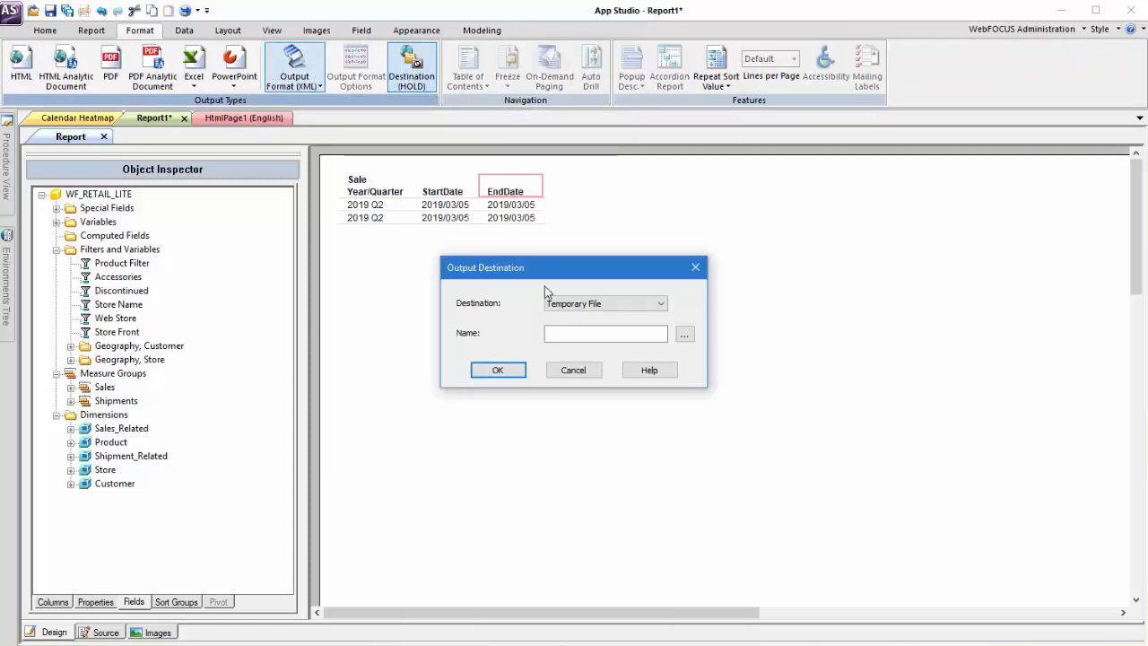
left_click(560, 306)
left_click(561, 316)
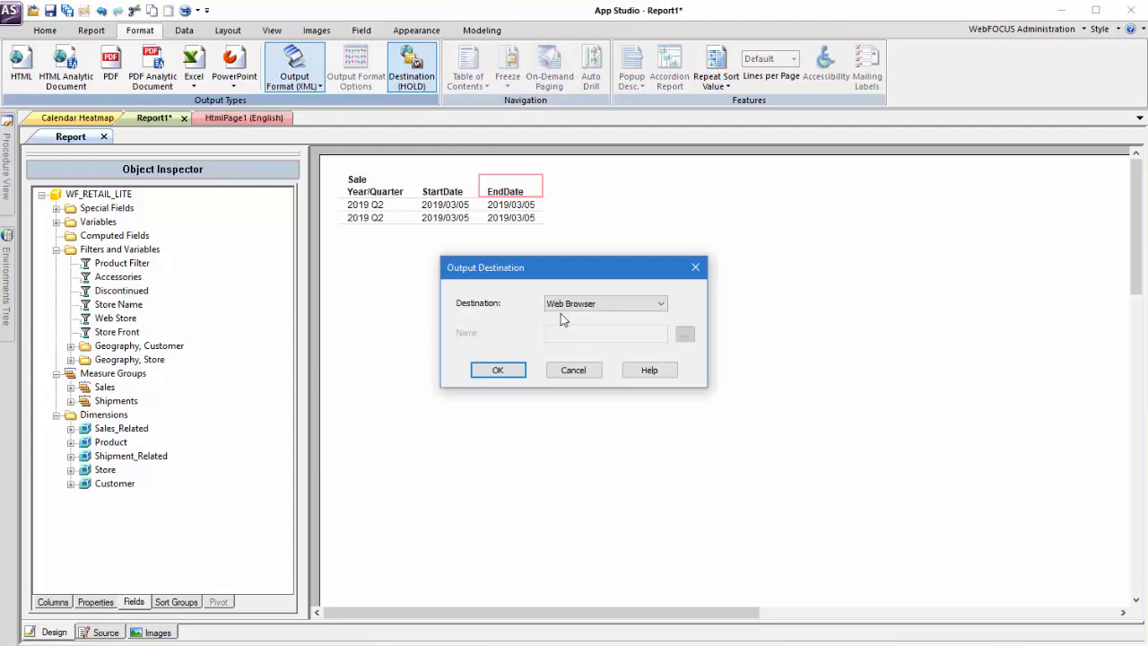
left_click(517, 371)
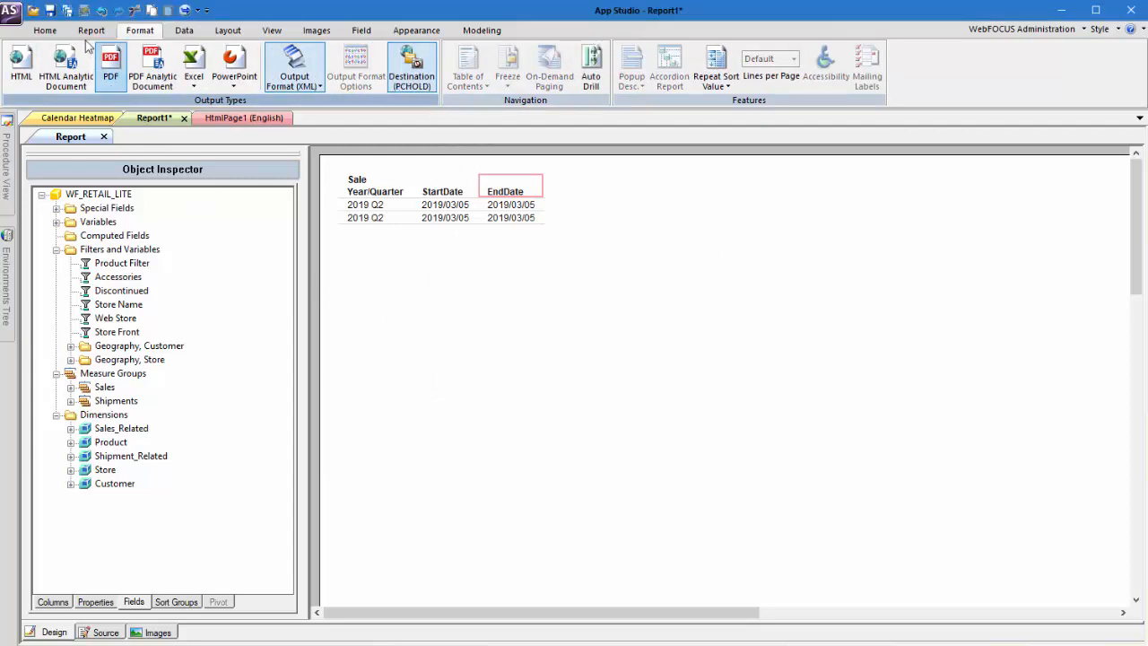
Save the report as the procedure file Date_Range_report in the CalendarRefresh_8205 folder
left_click(51, 11)
type("Date_Range")
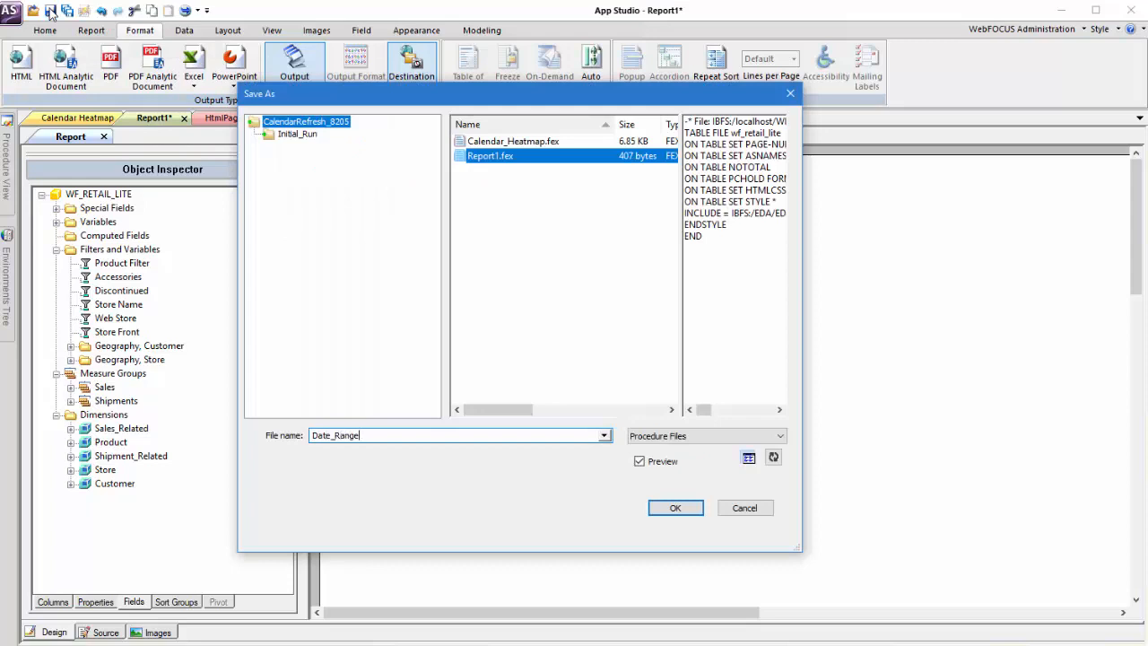
type("_report")
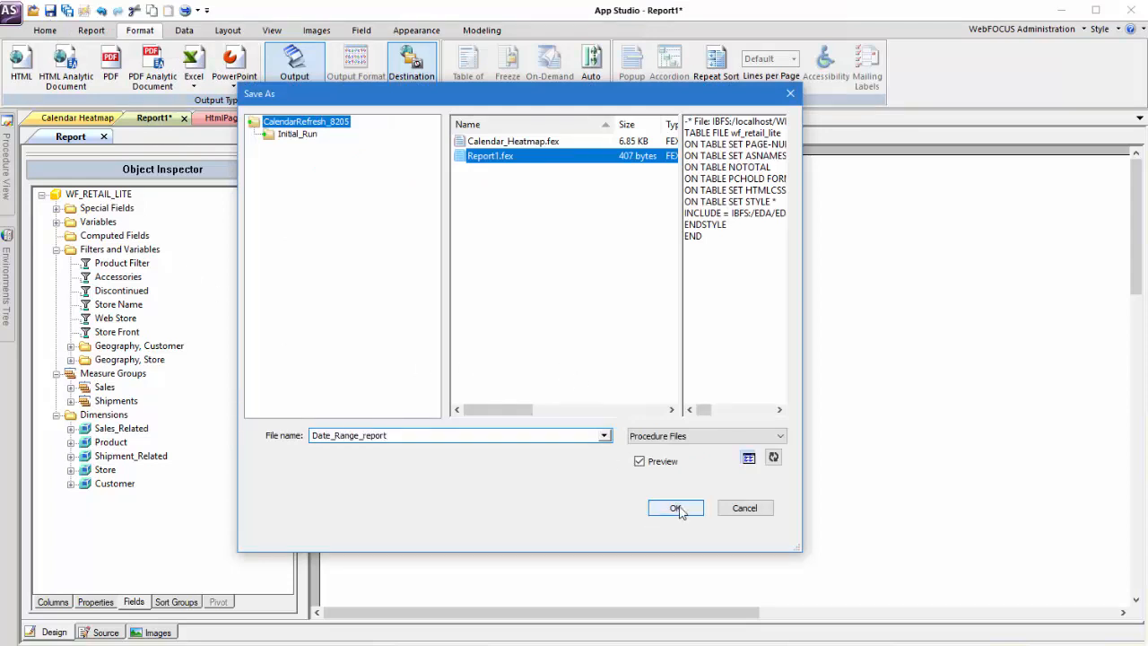
left_click(675, 508)
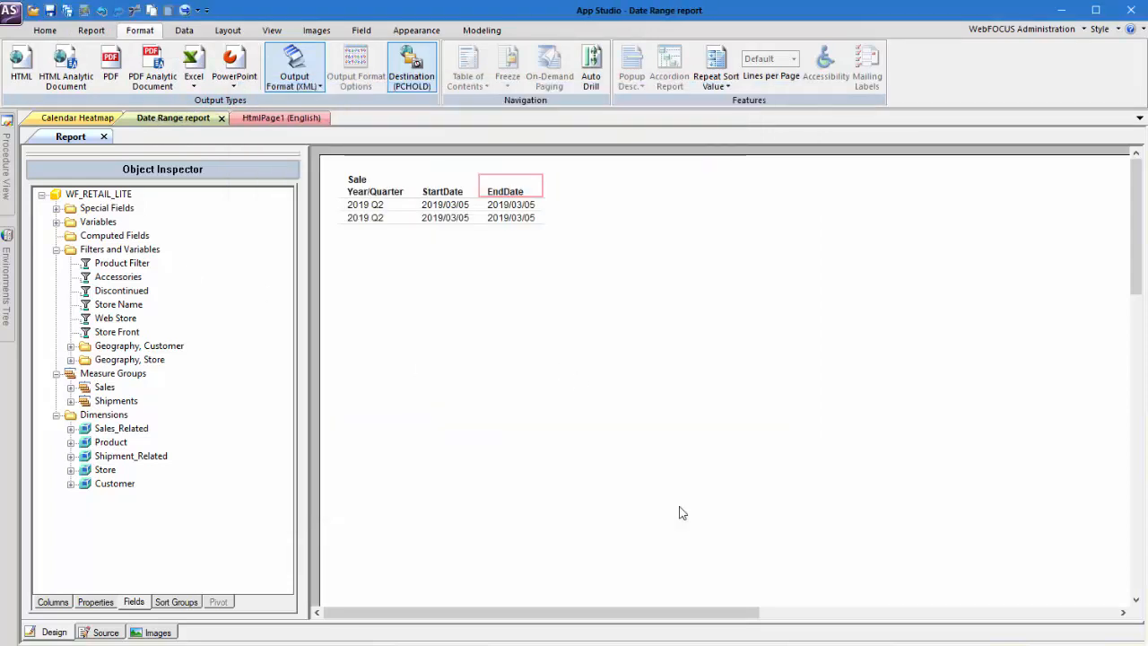
Open HtmlPage1 and draw a wide drop-down control along the upper edge of the page
left_click(273, 121)
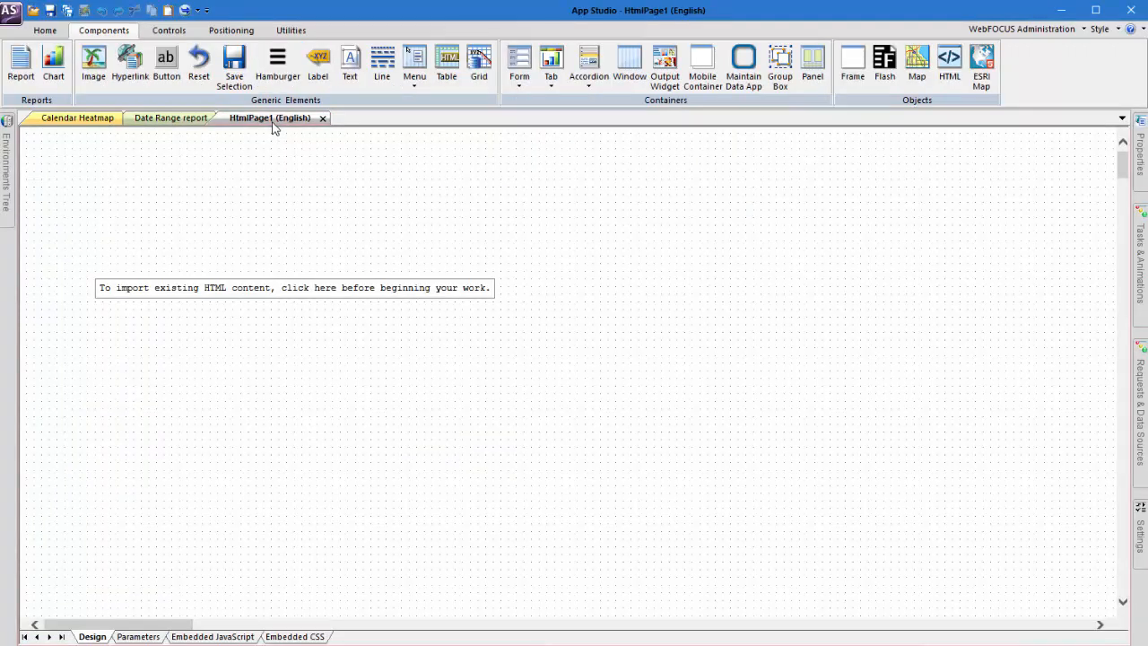
left_click(168, 30)
left_click(87, 80)
mouse_move(36, 144)
left_mouse_down()
mouse_move(225, 167)
mouse_move(377, 169)
left_mouse_up()
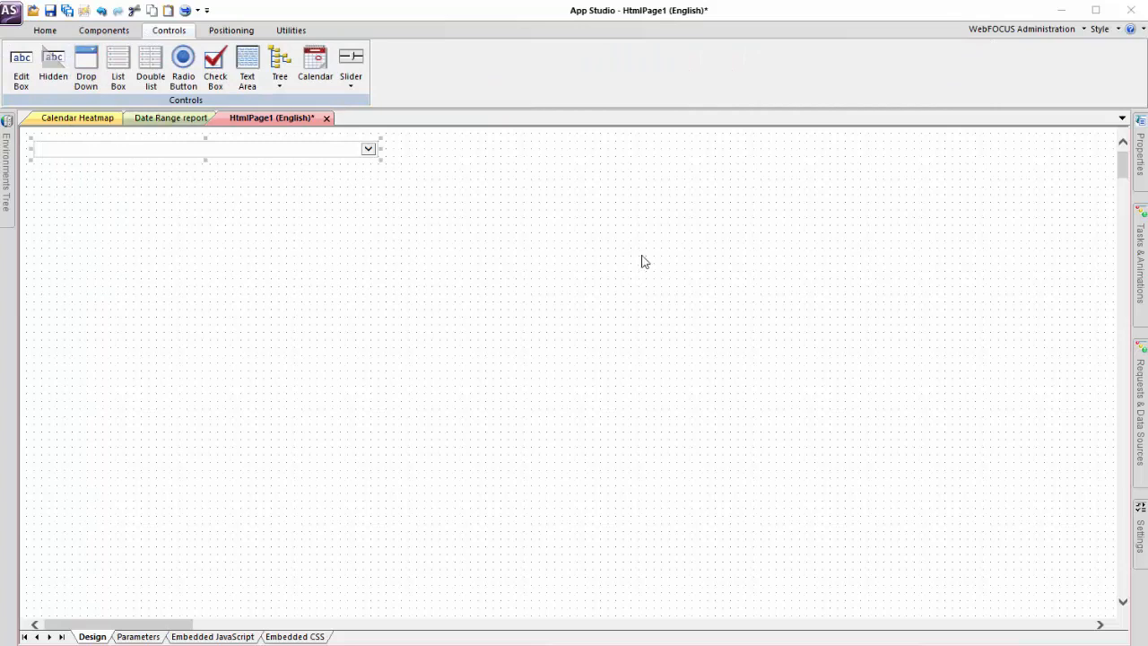
Add Date_Range_report.fex to the page as an external WebFOCUS procedure request
left_click(1140, 383)
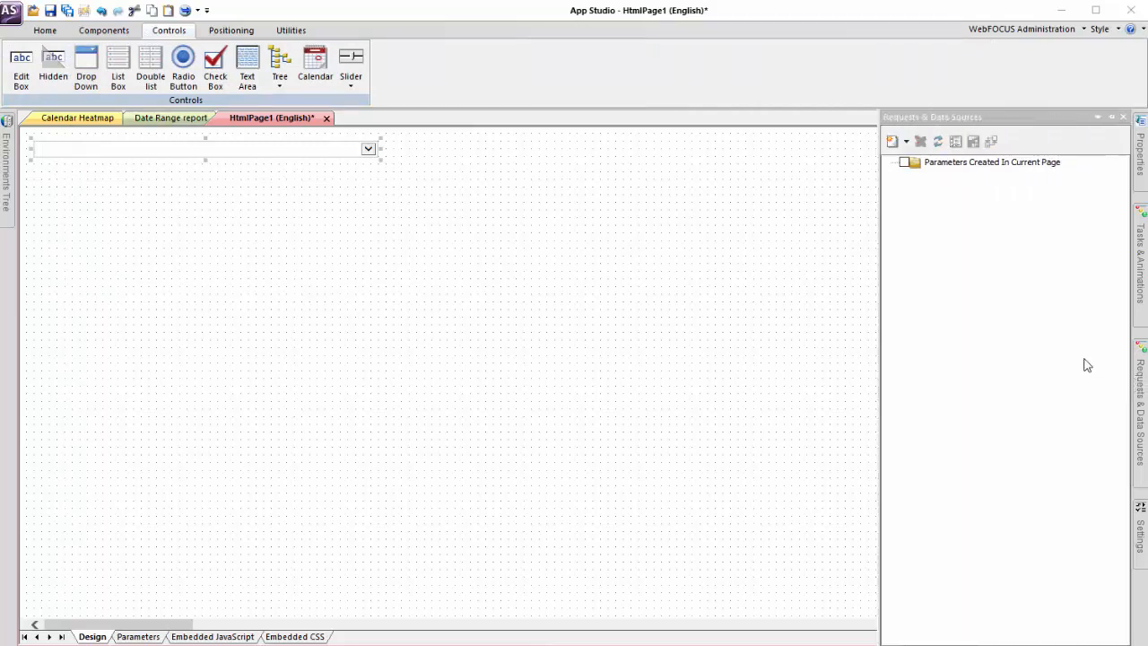
left_click(906, 141)
mouse_move(912, 202)
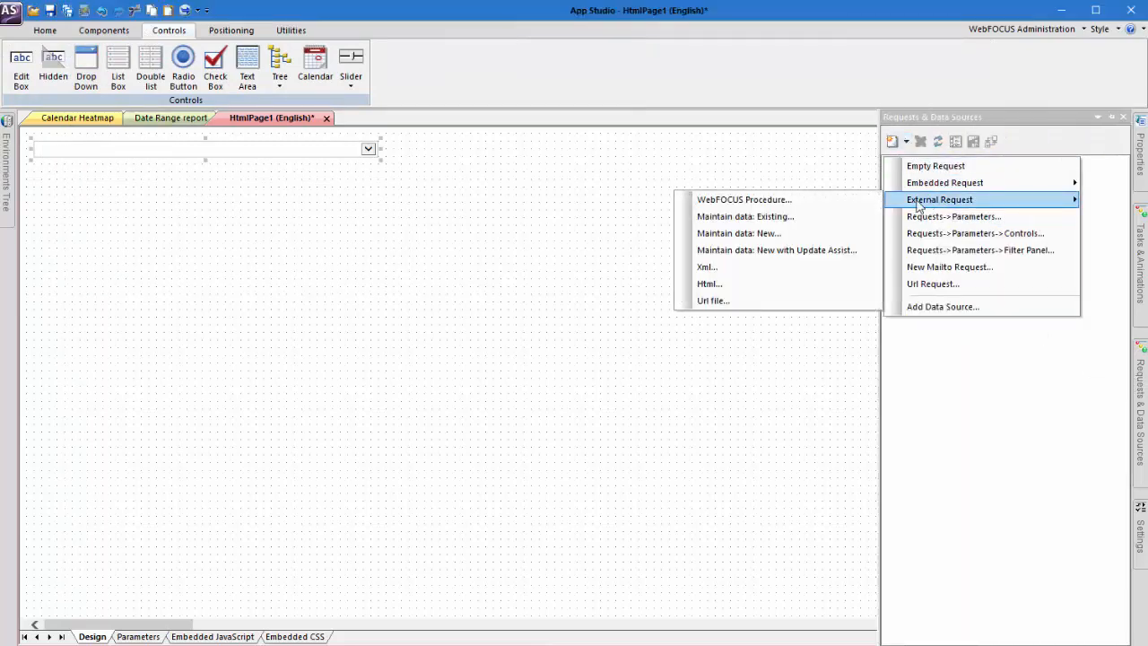
left_click(863, 199)
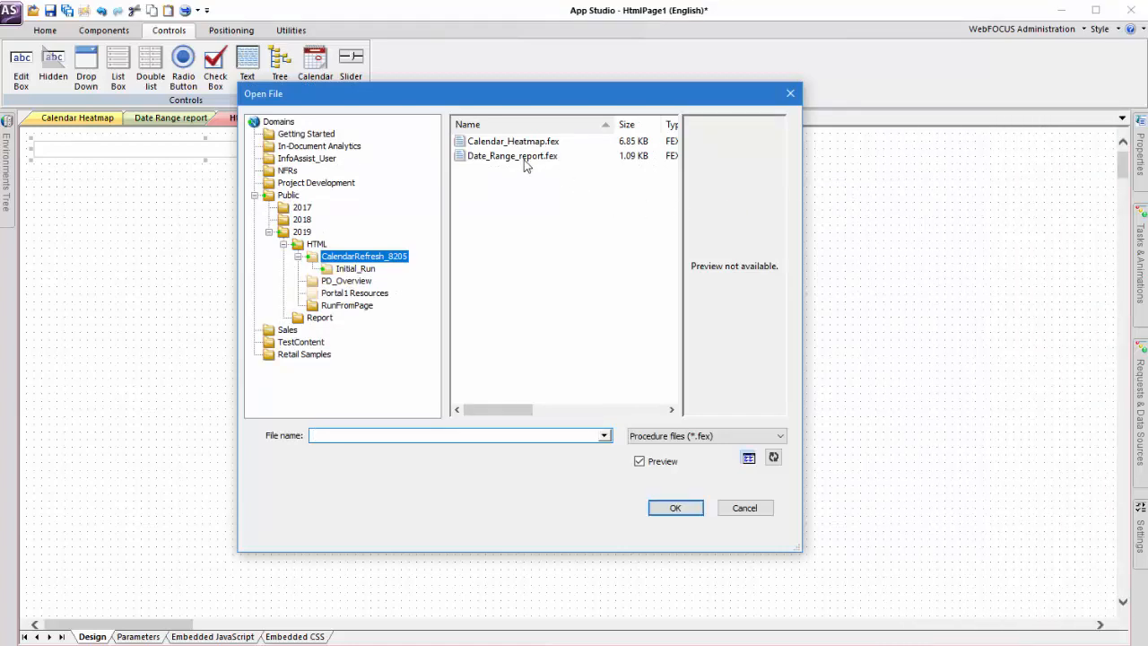
left_click(524, 158)
left_click(677, 508)
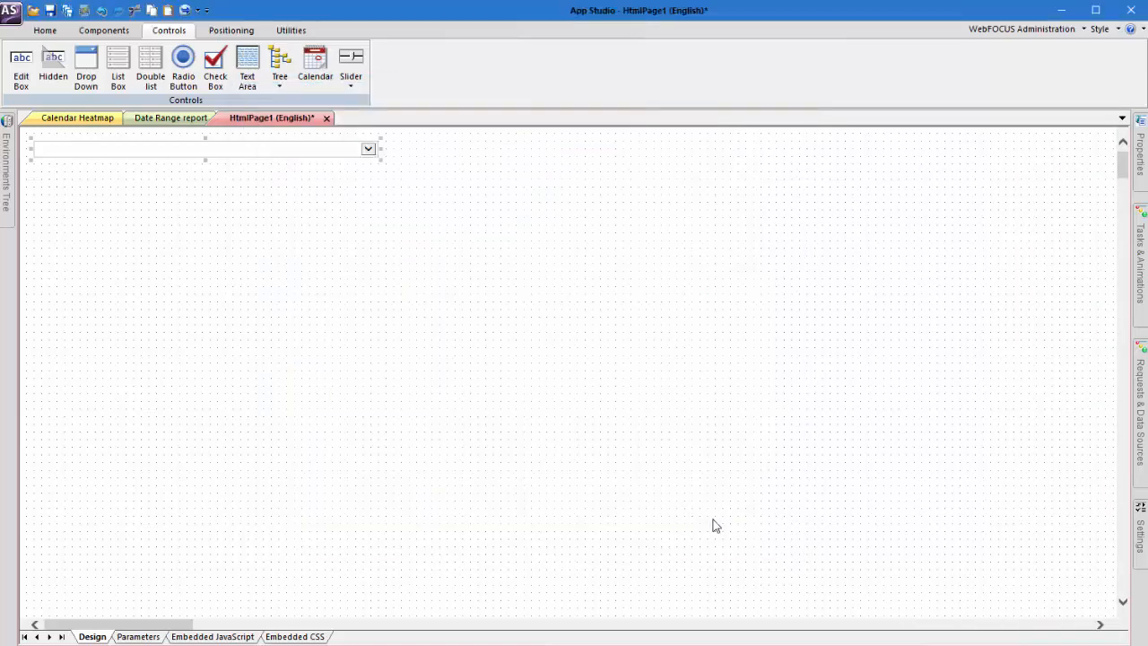
Set the drop-down's data type to Dynamic with wf_retail_lite as its data source
left_click(1139, 525)
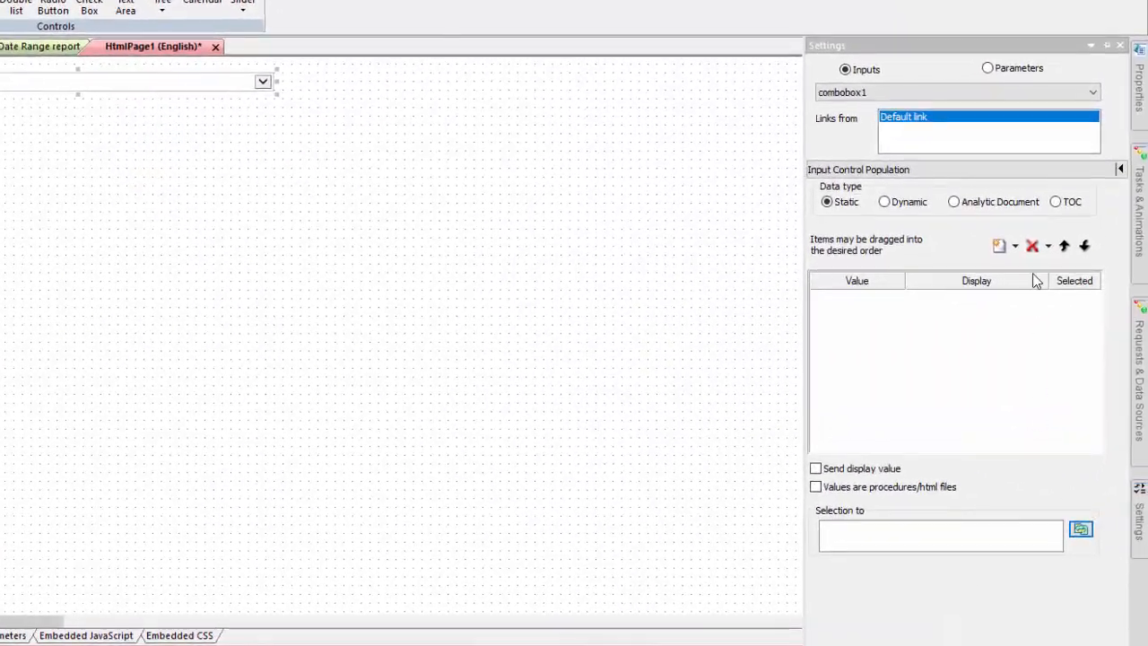
left_click(907, 202)
left_click(1085, 271)
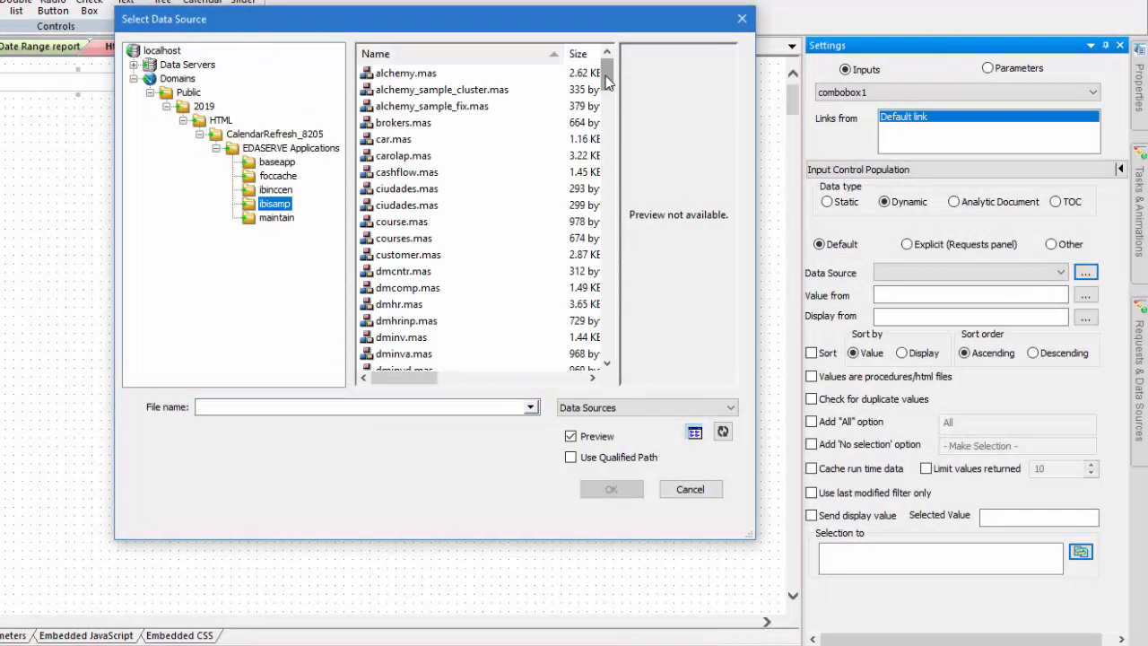
scroll(484, 215, "down", 10)
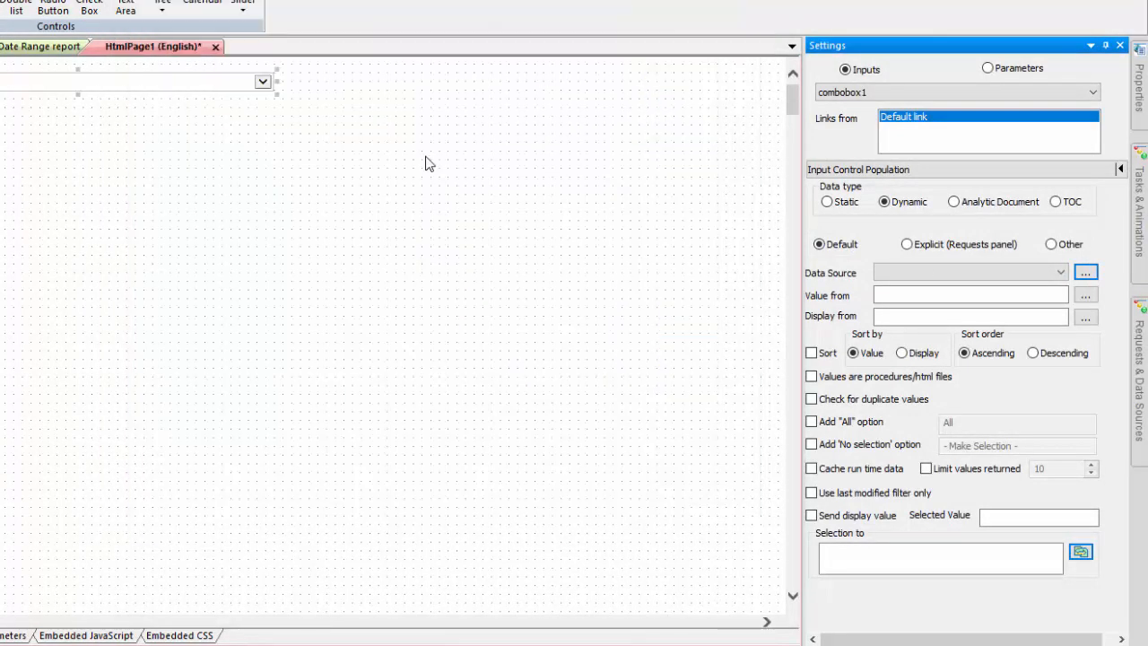
Populate the drop-down from the sale year/quarter field in the Sales_Related transaction date components
left_click(1085, 295)
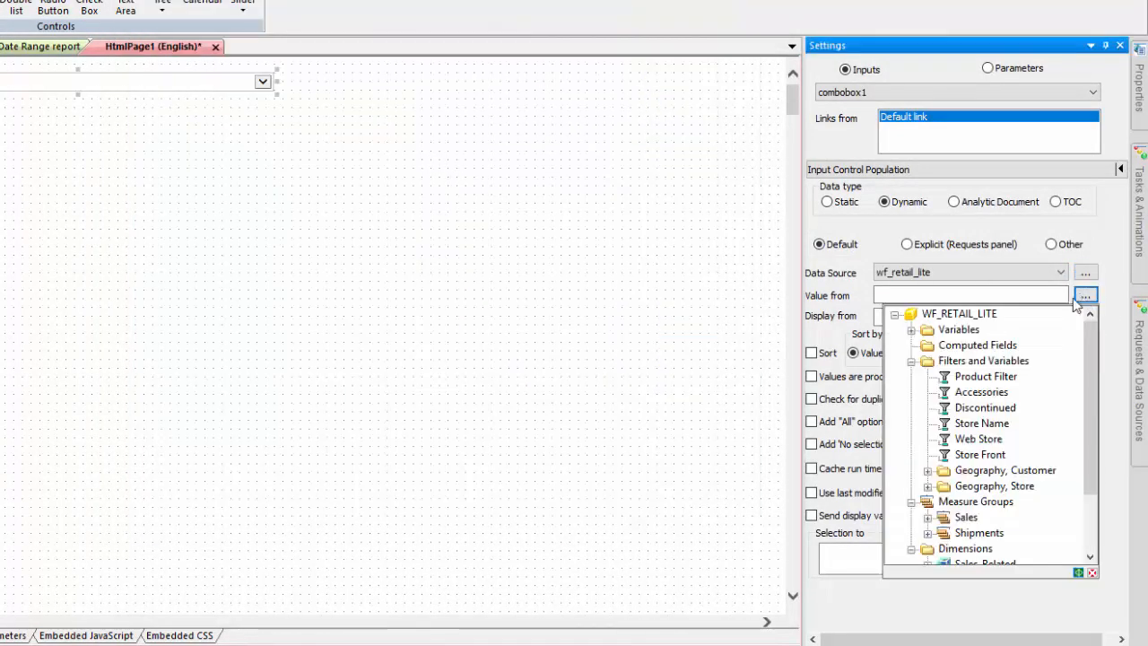
scroll(960, 377, "down", 2)
left_click(927, 486)
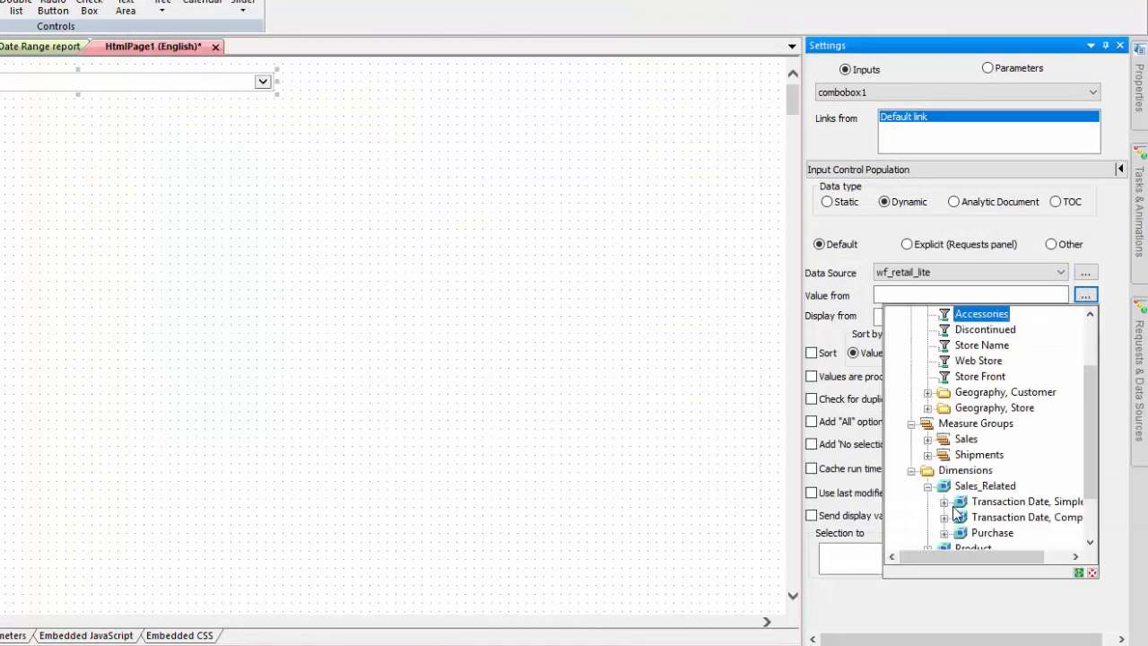
left_click(943, 516)
left_click(1026, 501)
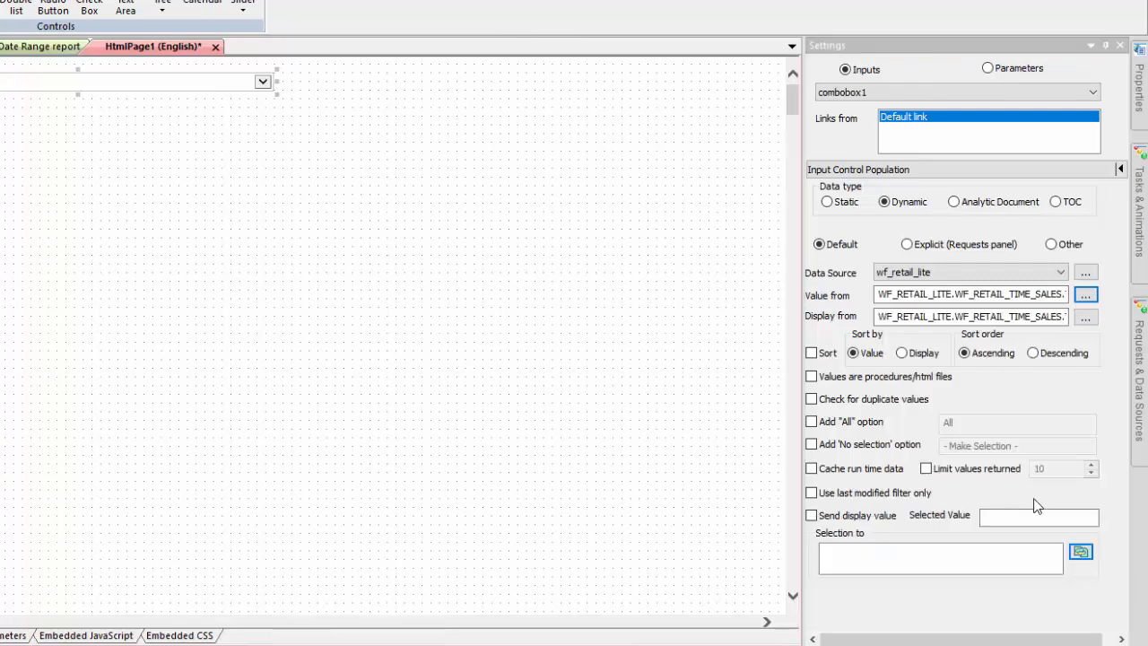
Link the drop-down's selection to the TIME_DATE_QTR_COMPONENT parameter of Date_Range_report and collapse the docked panels
left_click(1079, 551)
left_click_drag(628, 539, 704, 73)
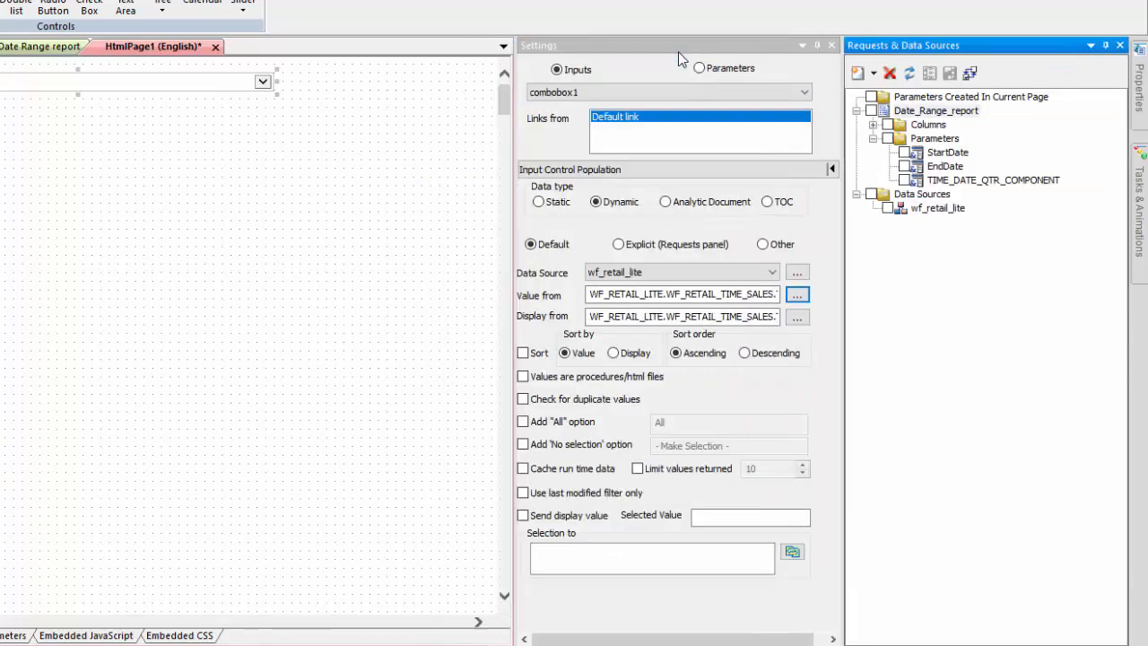
left_click_drag(1031, 182, 642, 557)
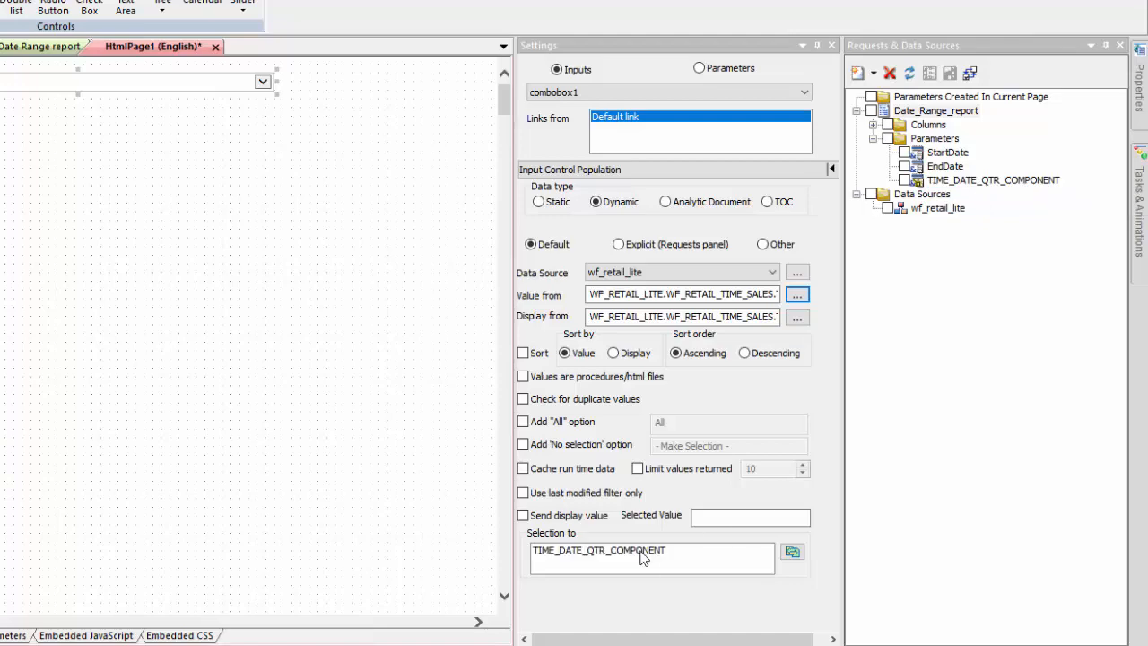
left_click(1104, 44)
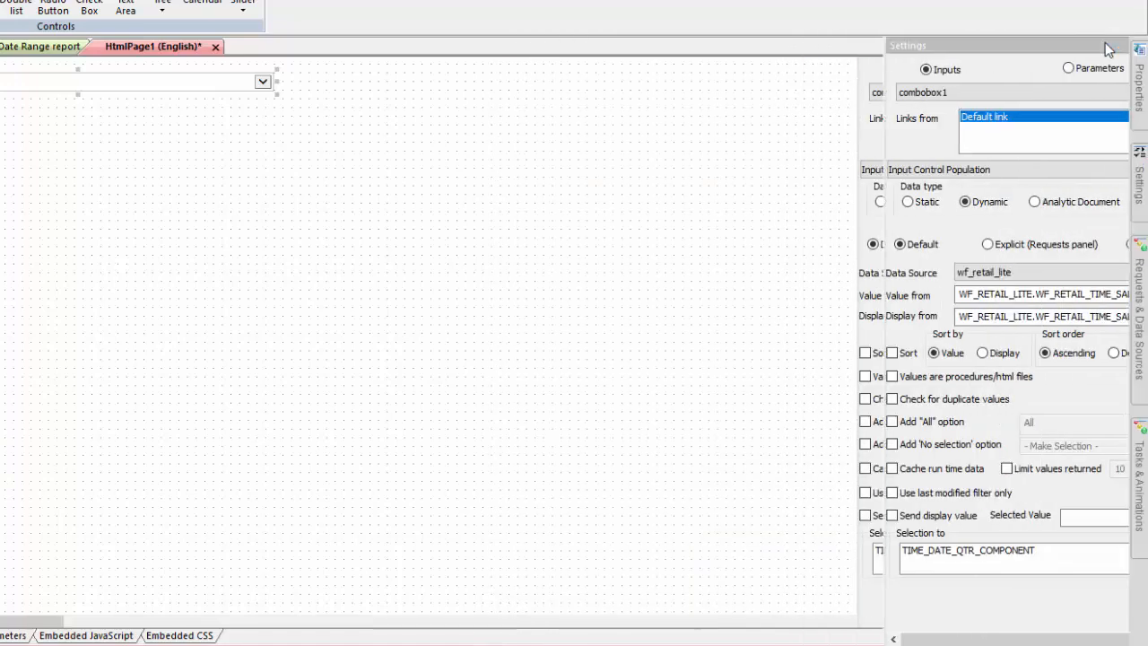
Draw a chart component below the drop-down and reference the existing procedure Calendar_Heatmap.fex in it
left_click(94, 31)
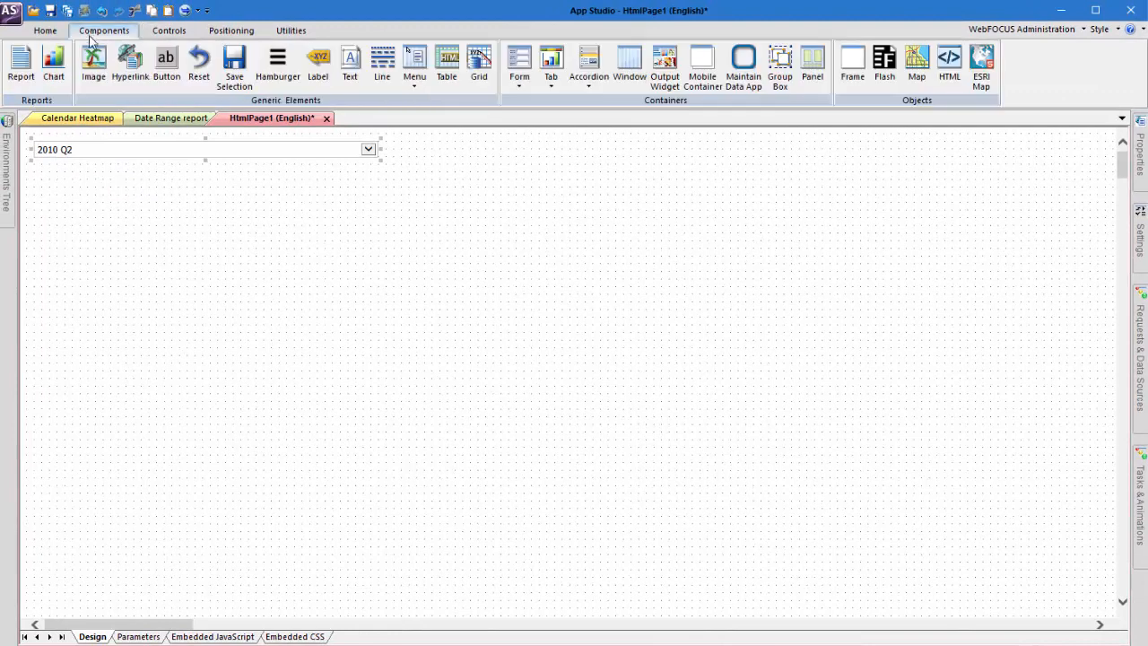
left_click(53, 63)
left_click_drag(34, 170, 435, 549)
right_click(274, 332)
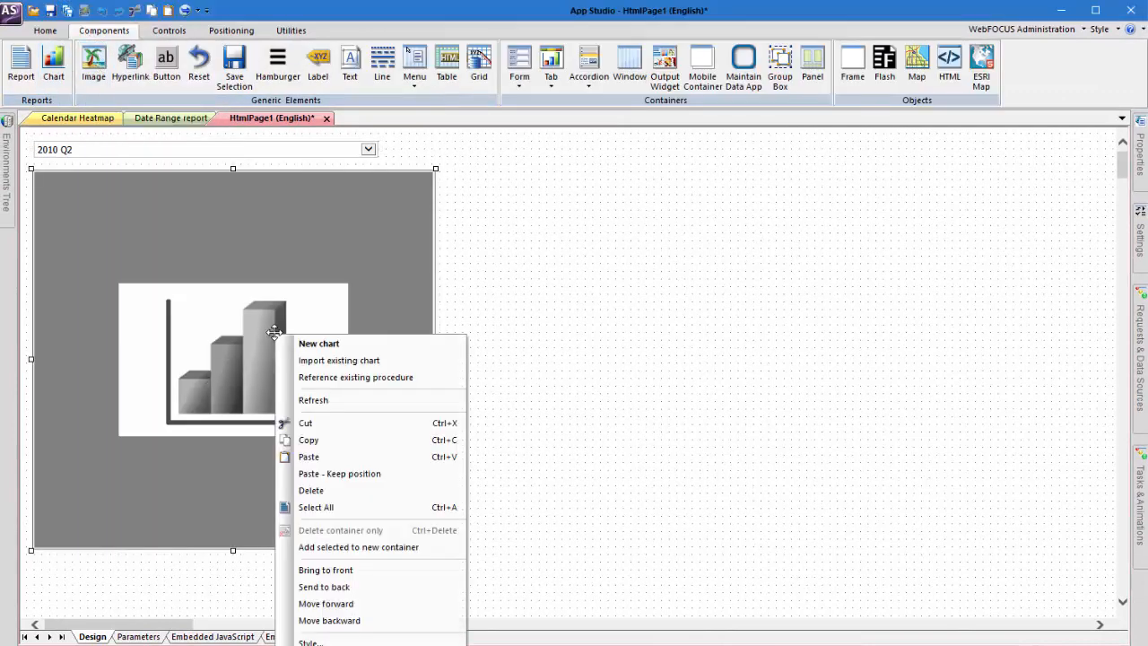
left_click(355, 376)
left_click(504, 140)
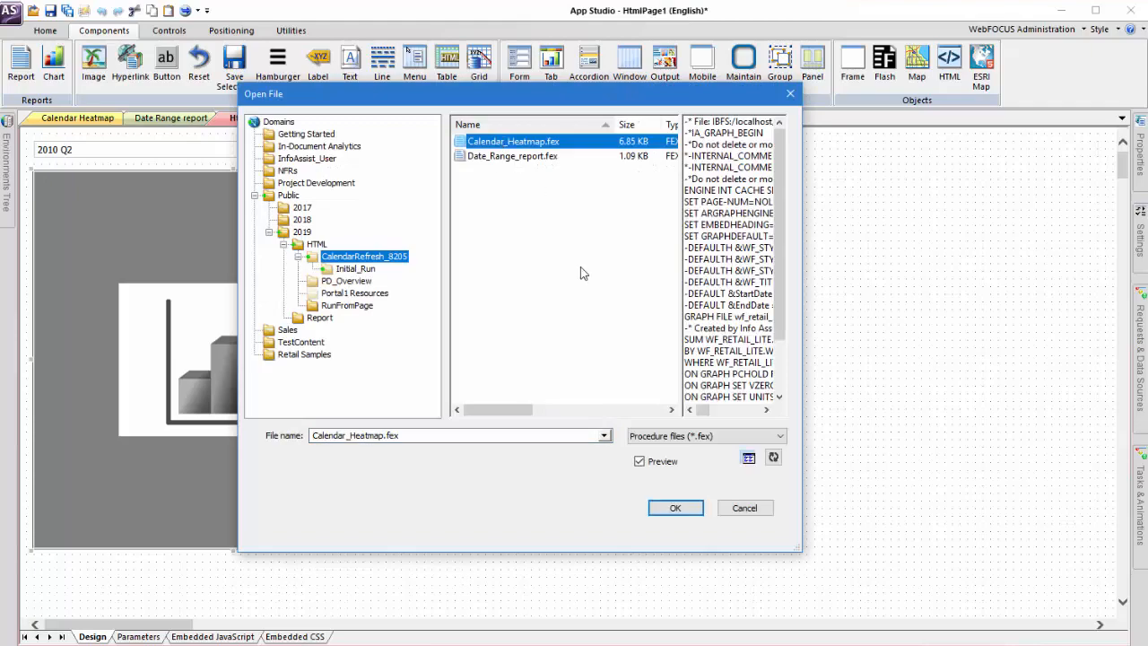
left_click(672, 507)
Create Calendar controls for the StartDate and EndDate parameters in a new single layer form
left_click(630, 222)
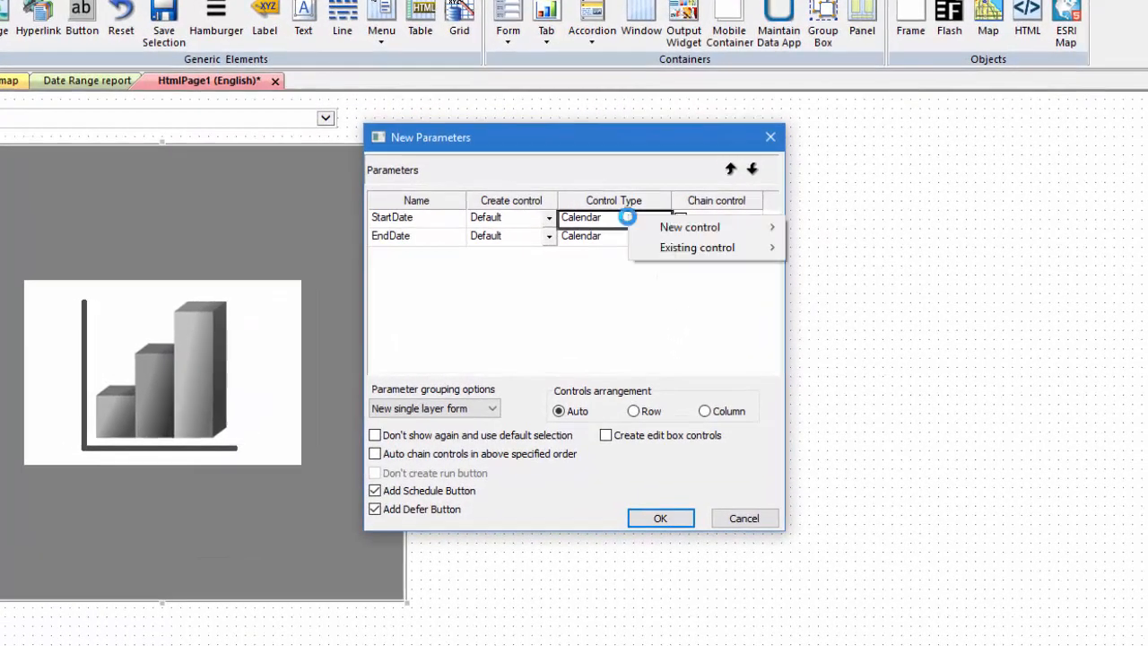
mouse_move(673, 227)
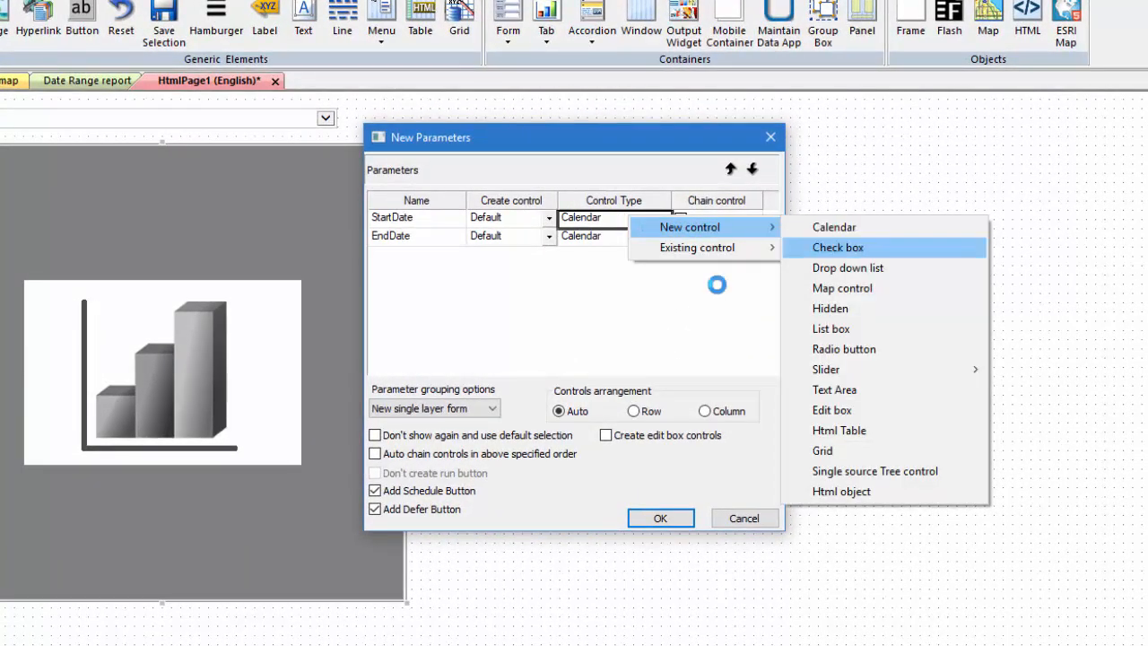
left_click(657, 327)
left_click(661, 519)
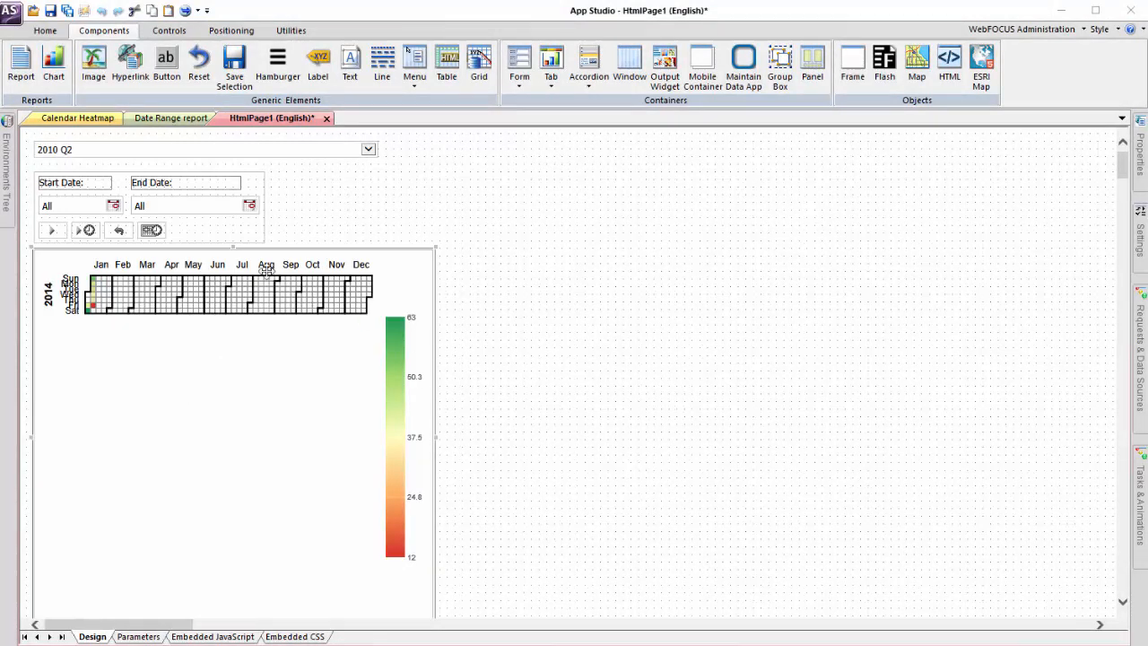
Set the Start Date calendar's date range to Dynamic with Date_Range_report as the custom request
left_click(83, 208)
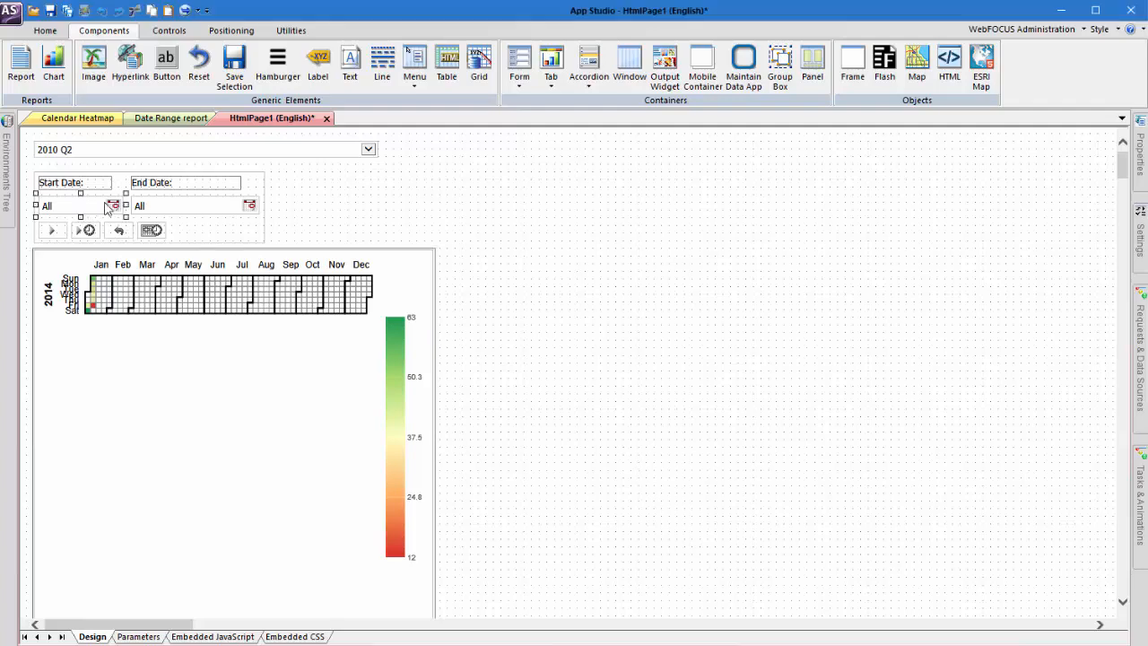
left_click(1140, 231)
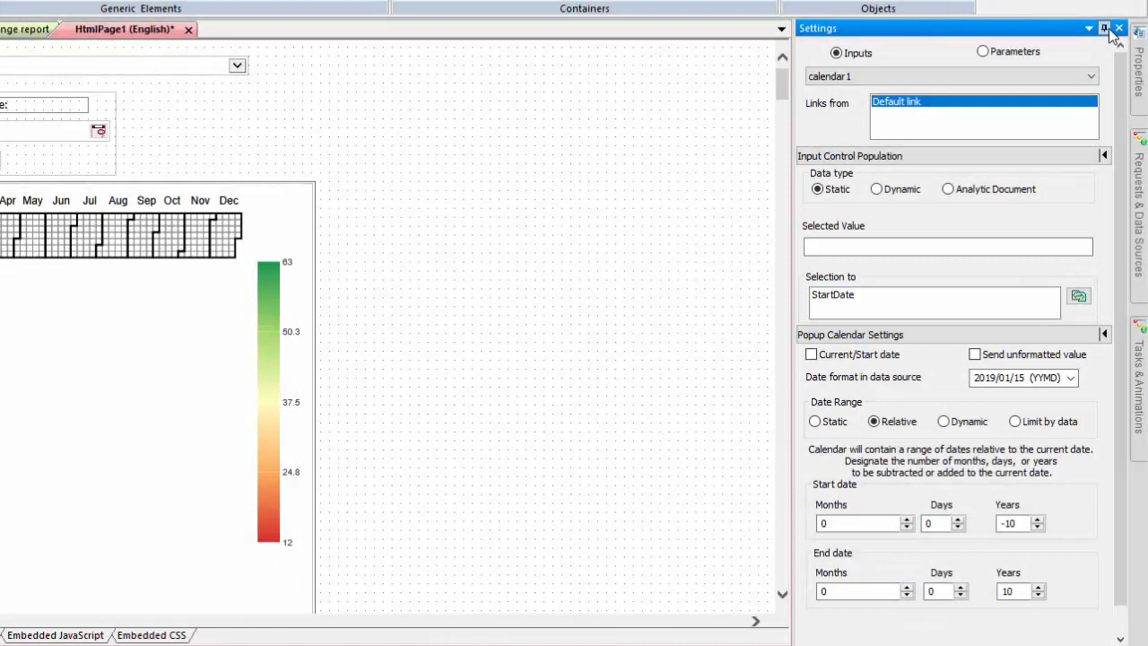
left_click(967, 424)
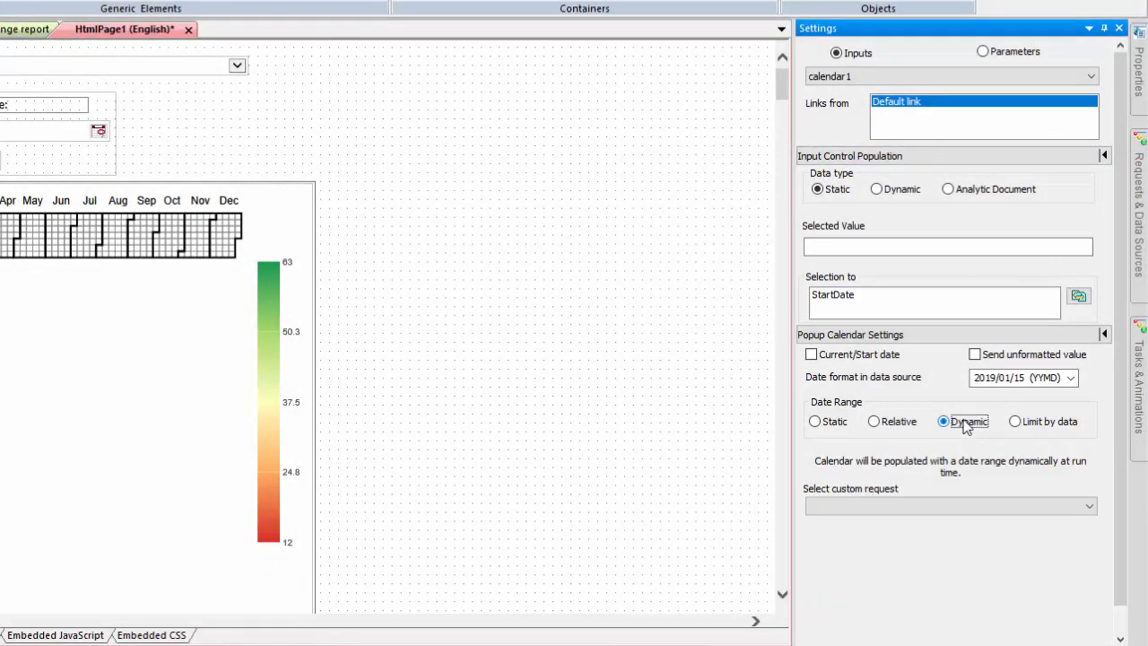
left_click(979, 507)
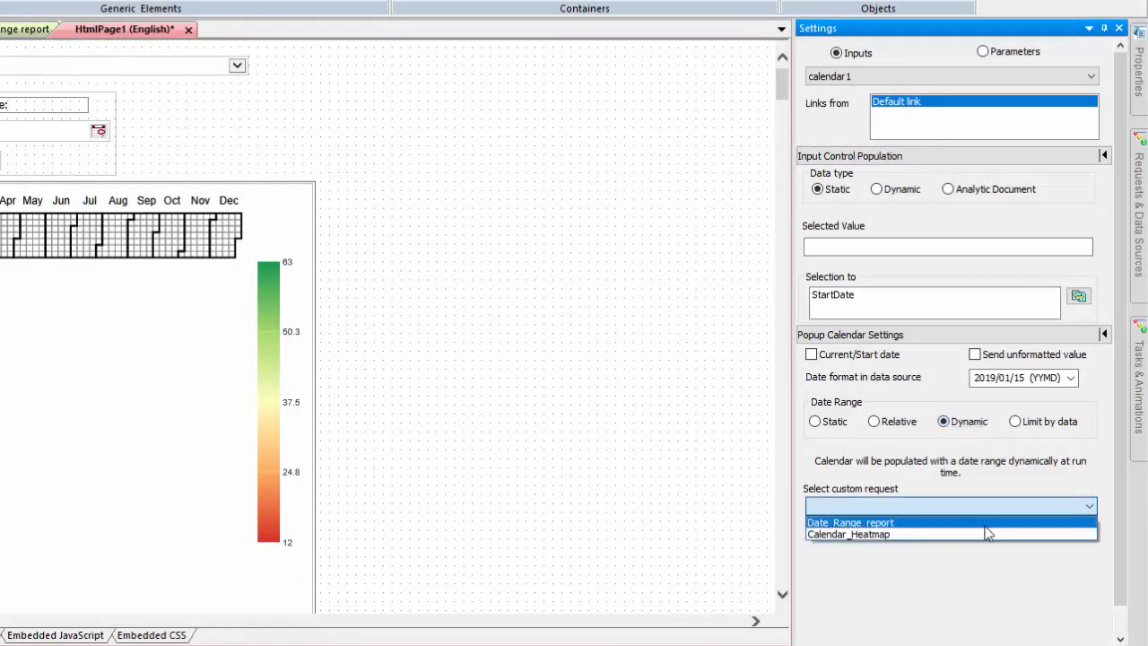
left_click(984, 525)
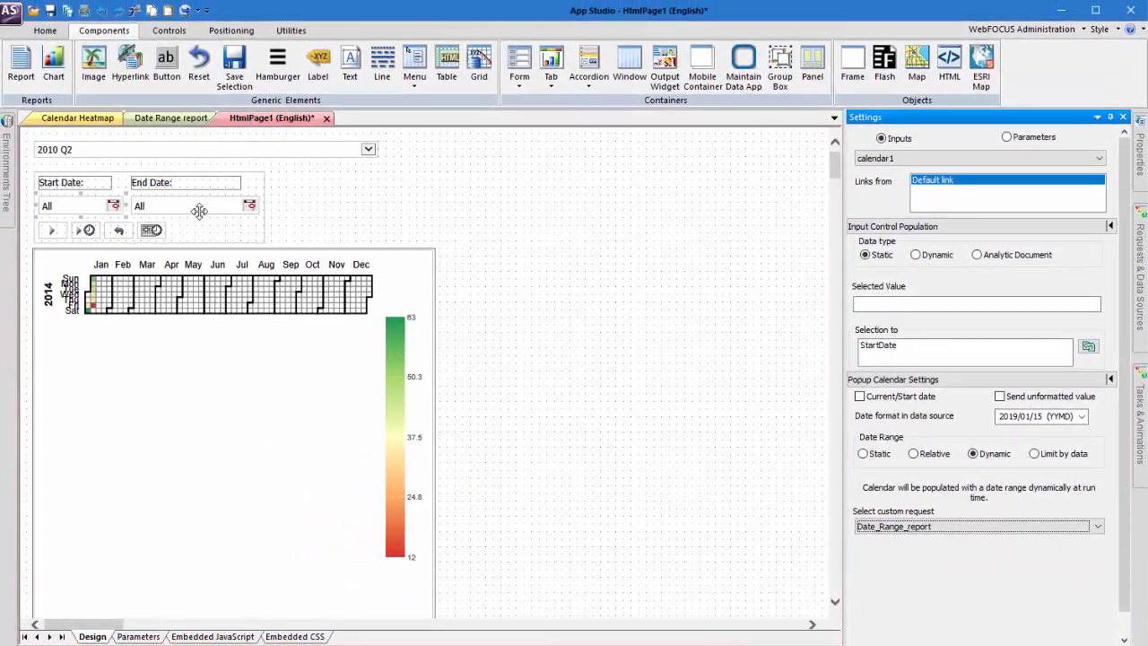
Set the End Date calendar's date range to Dynamic with Date_Range_report as the custom request
left_click(199, 211)
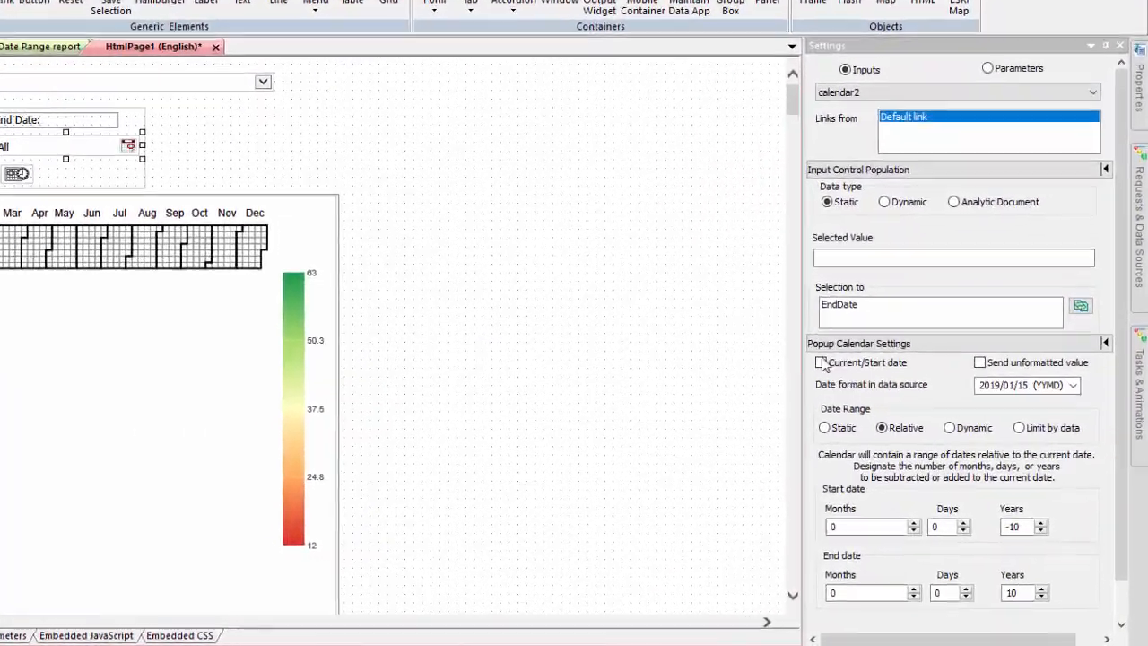
left_click(965, 417)
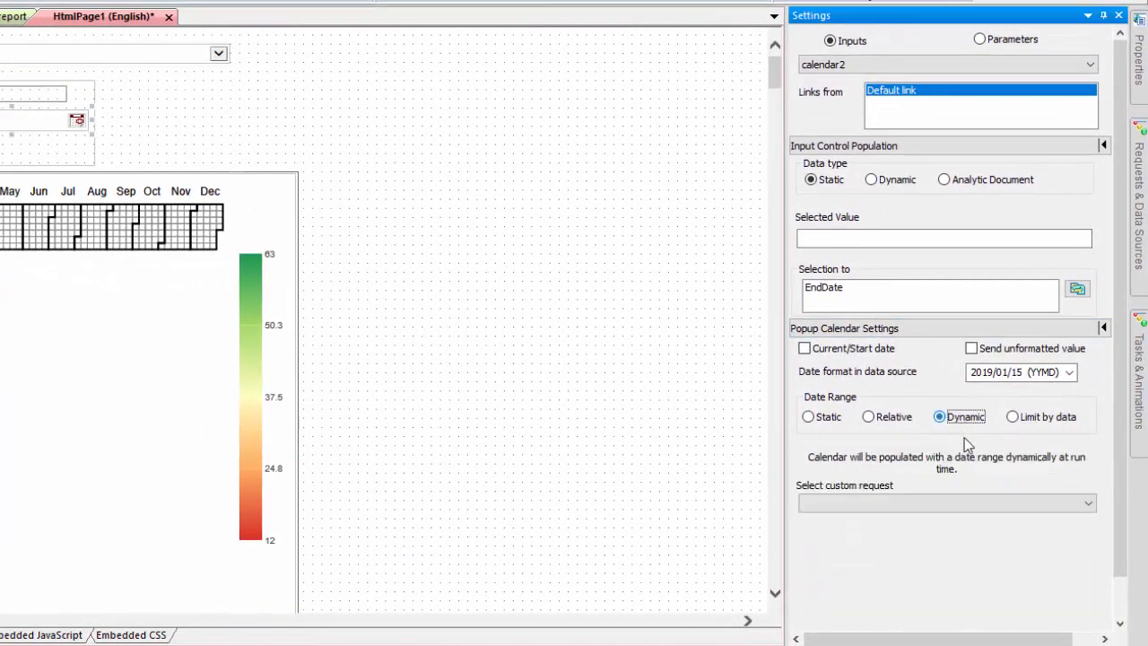
left_click(968, 502)
left_click(954, 522)
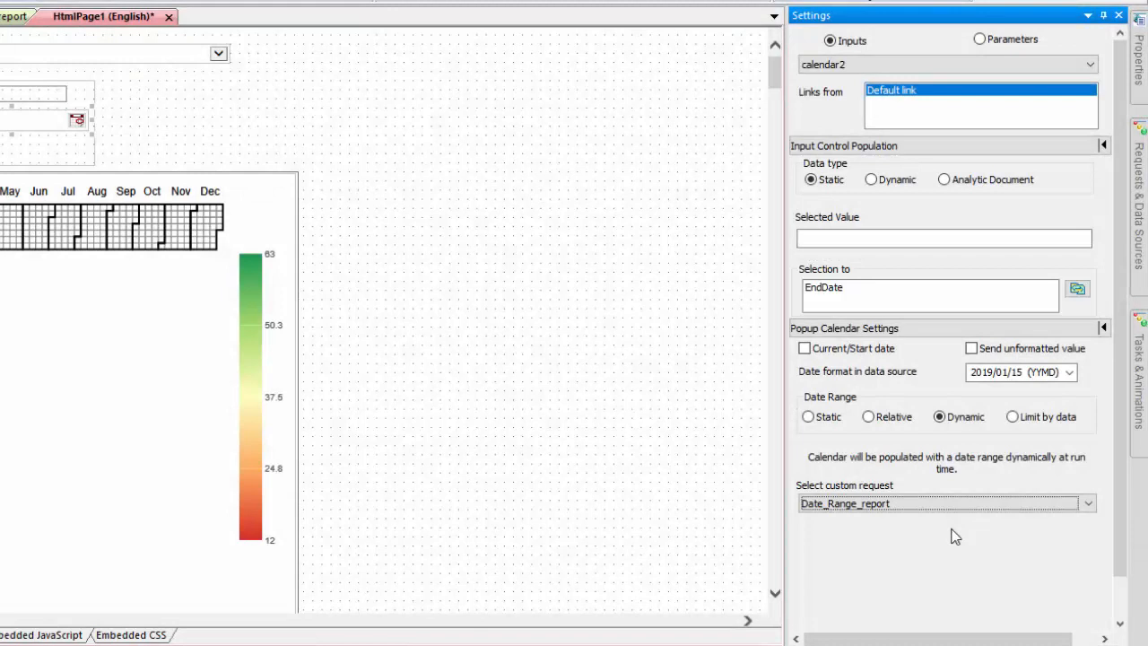
left_click(1102, 16)
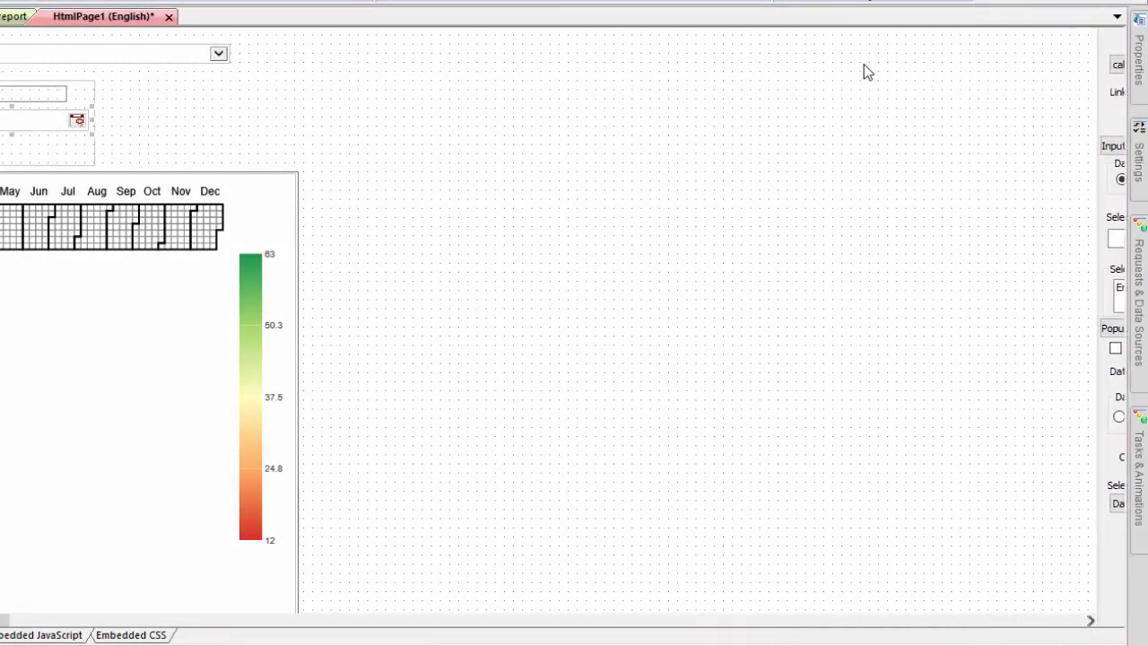
Choose a different Loading procedure option in the Start Date calendar's properties
mouse_move(1139, 63)
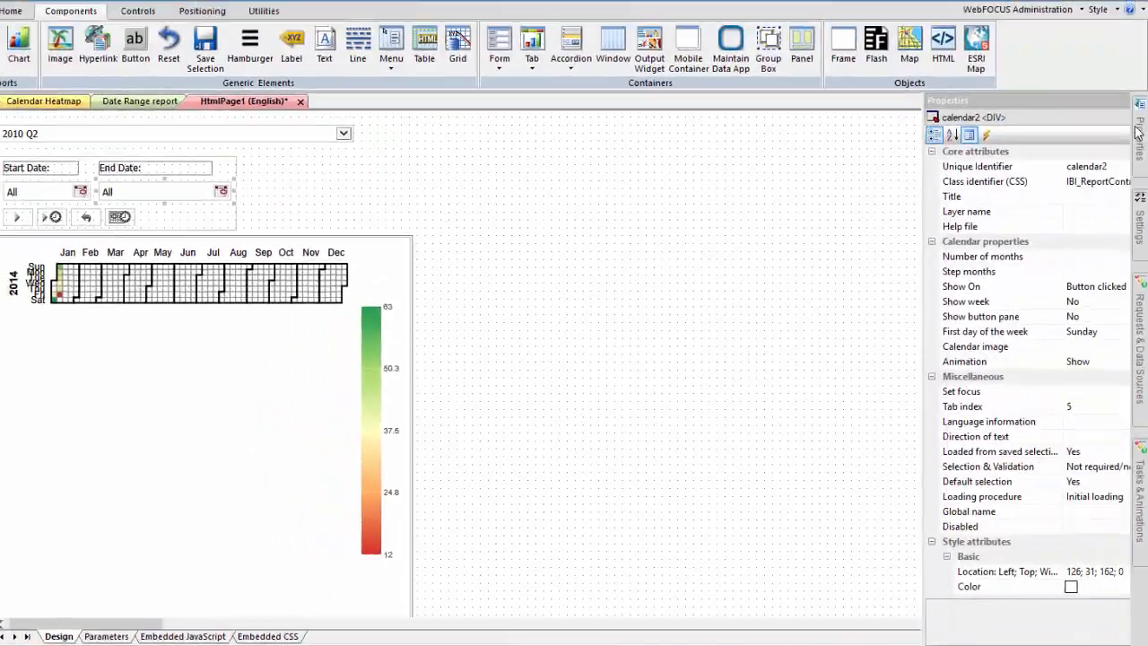
left_click(1109, 118)
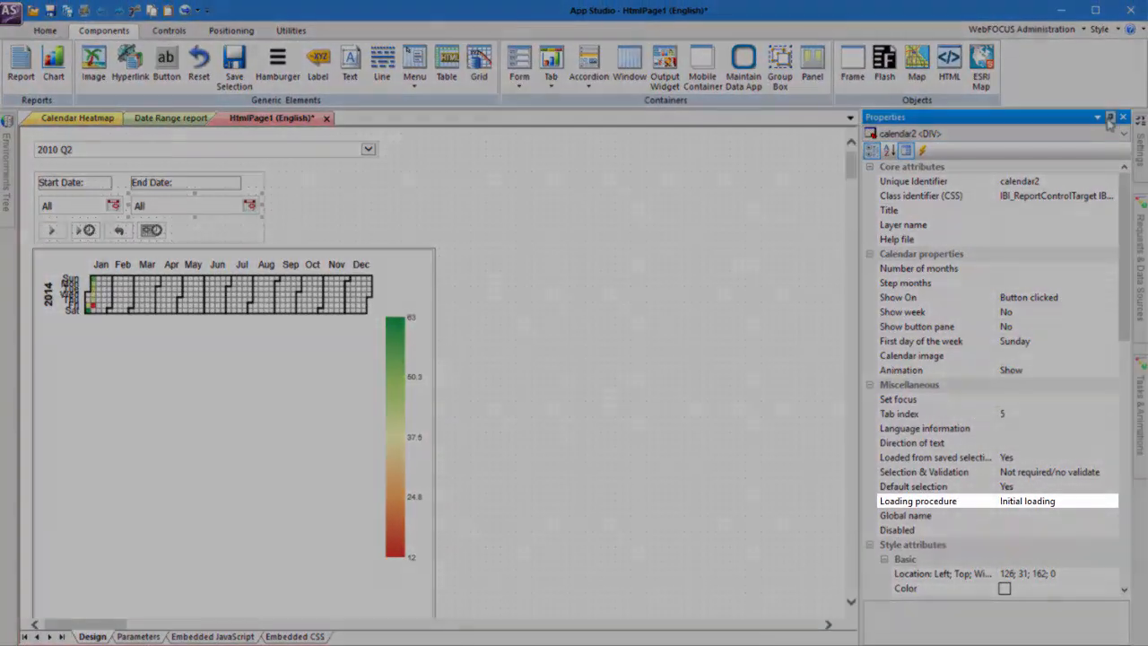
left_click(67, 209)
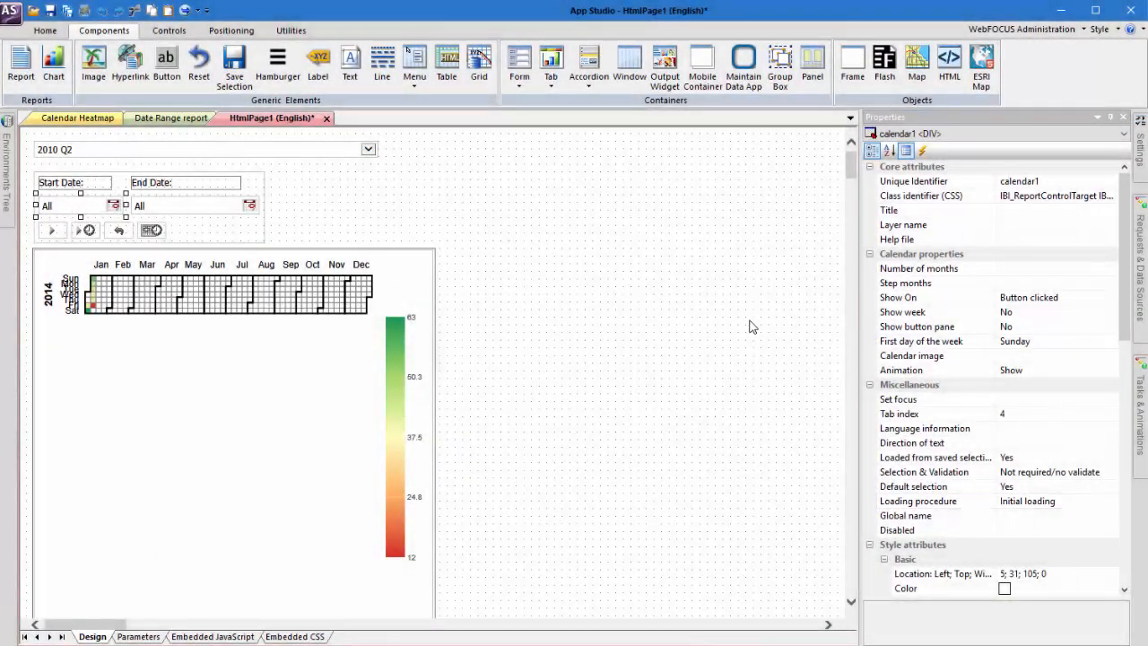
left_click(1096, 502)
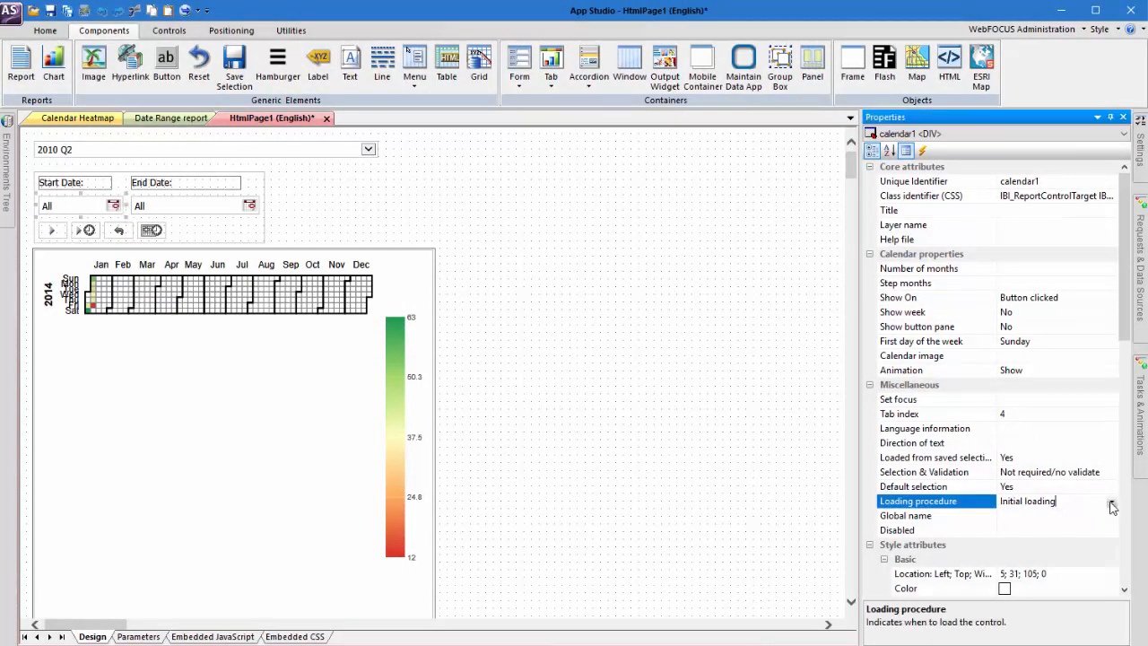
left_click(1111, 503)
left_click(1067, 539)
Set the End Date calendar's Loading procedure to On demand
left_click(179, 206)
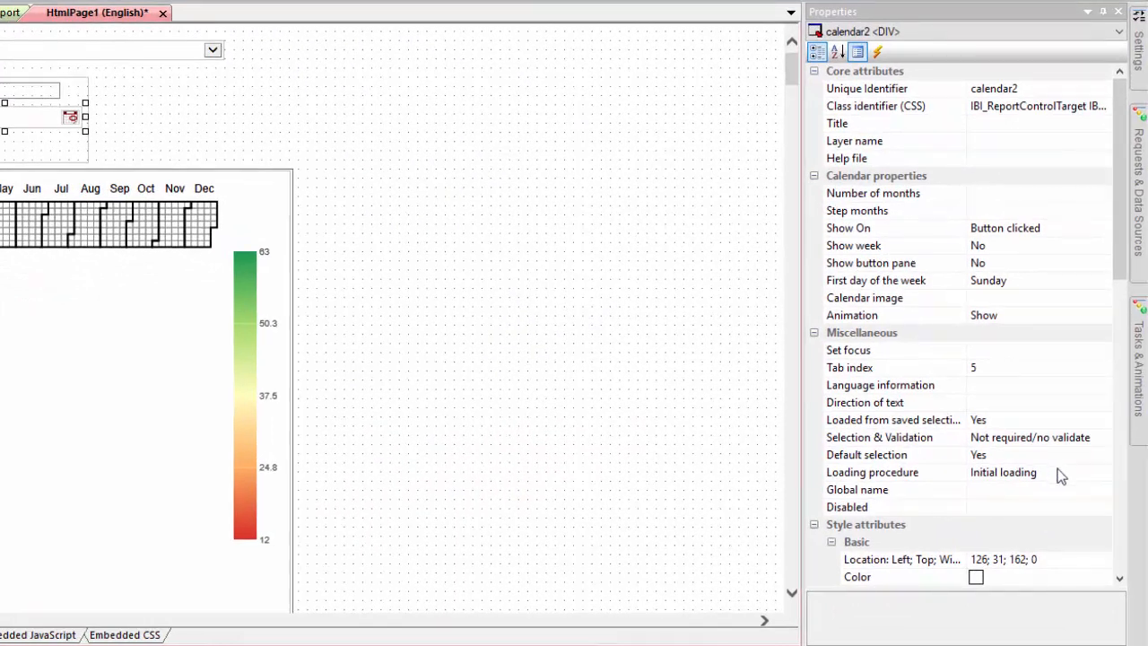
left_click(1061, 476)
left_click(1104, 472)
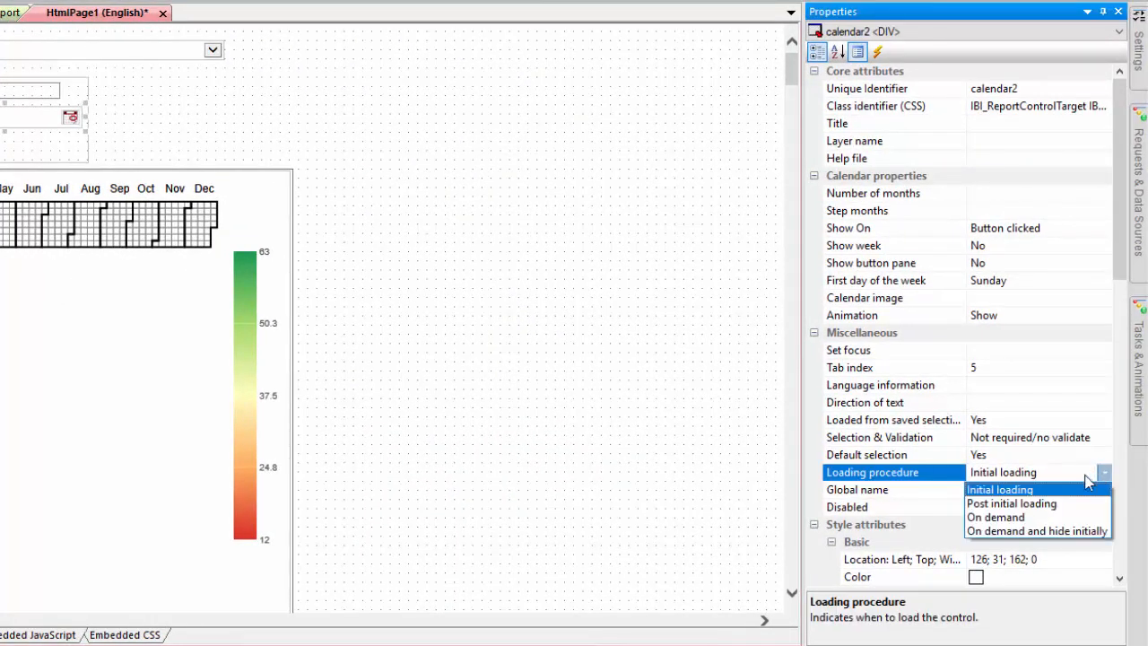
left_click(1033, 518)
left_click(1101, 12)
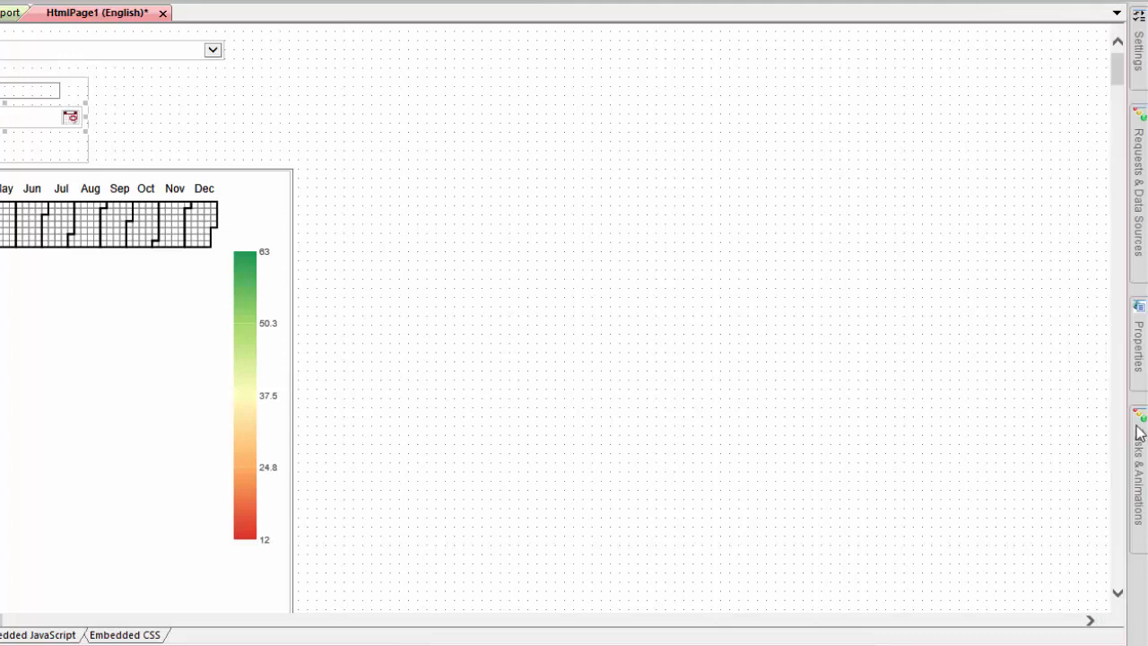
Add a new task triggered by Selection Changed on combobox1
mouse_move(1139, 432)
left_click(1104, 14)
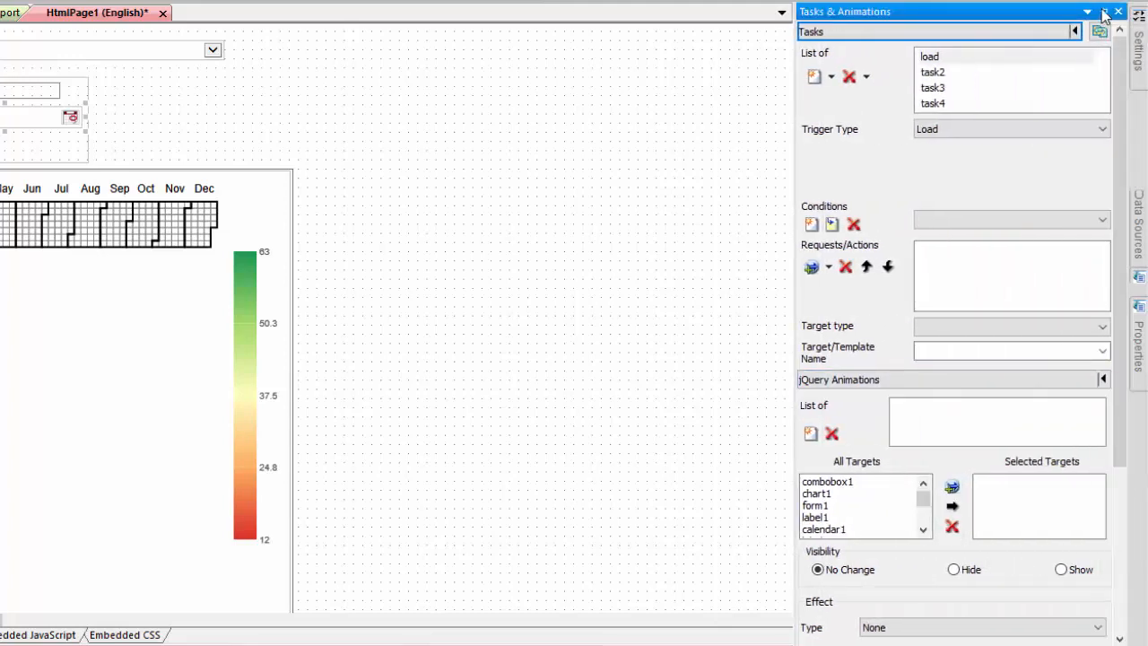
left_click(814, 78)
left_click(915, 127)
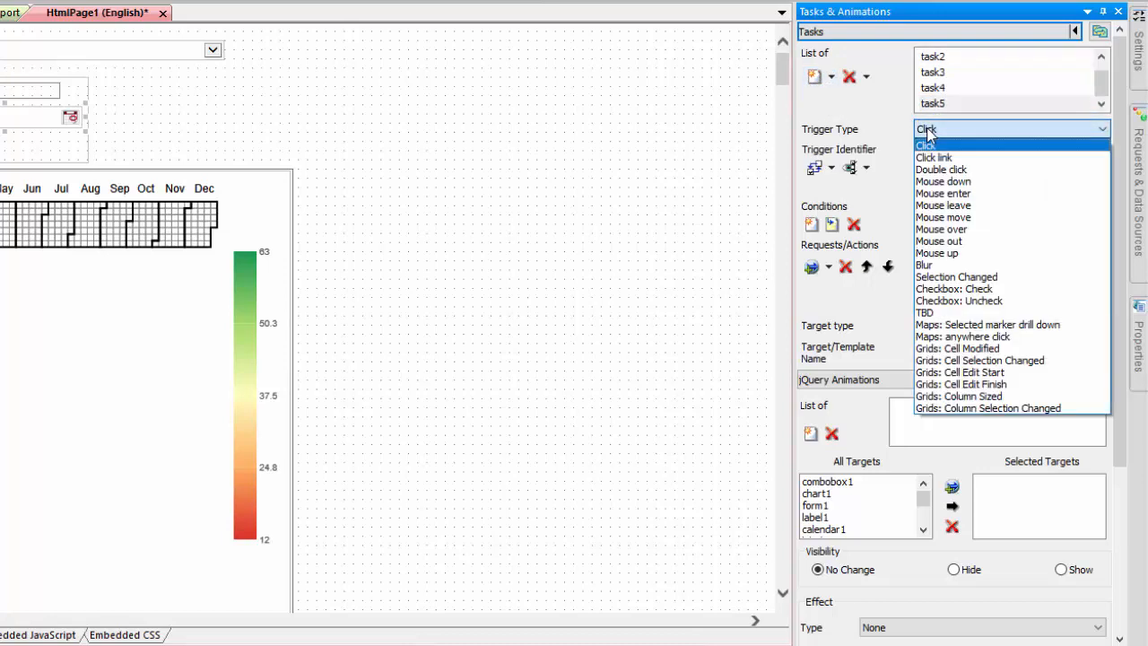
left_click(972, 274)
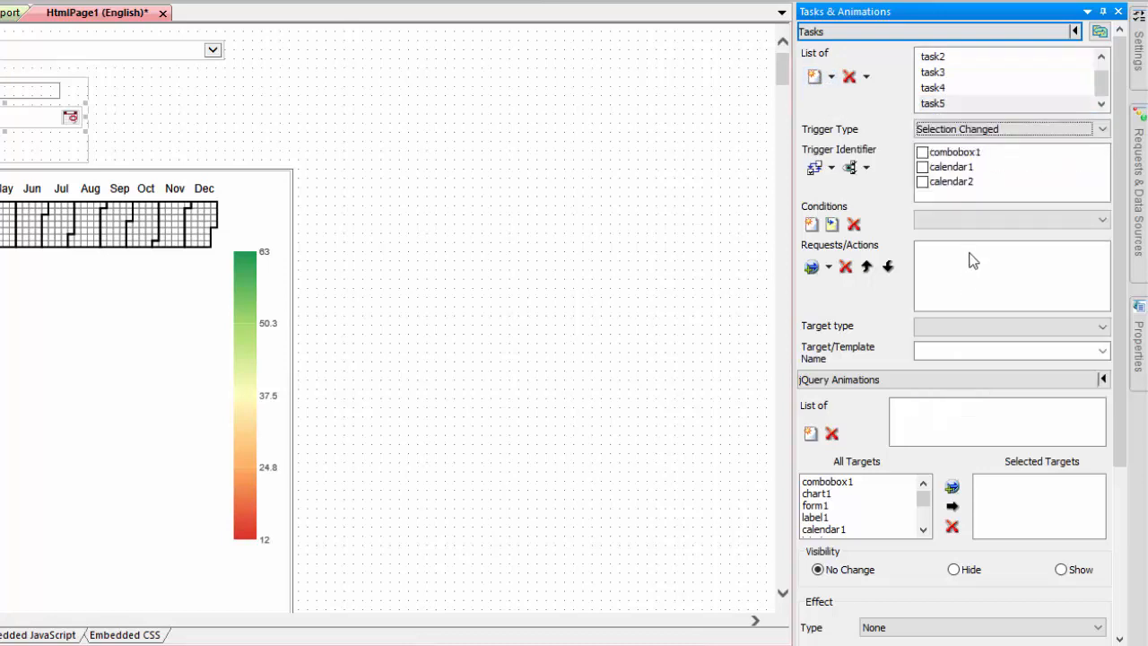
left_click(922, 152)
Add a Refresh action to the combobox1 task, with Input Control as target type and calendar1 as target
left_click(831, 271)
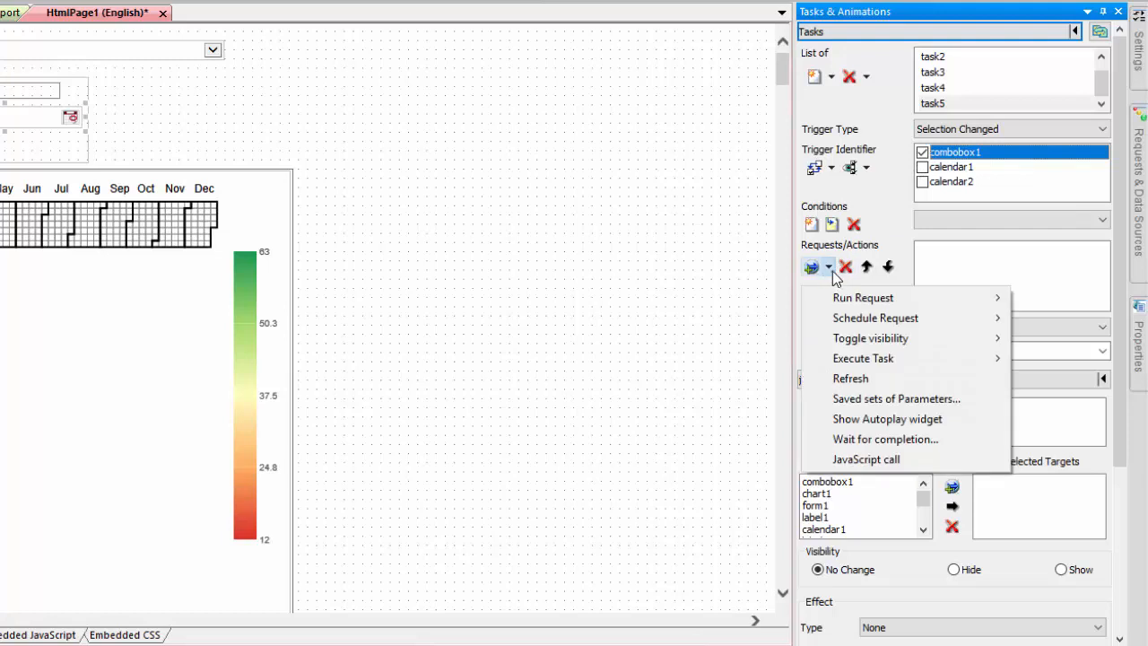
left_click(870, 376)
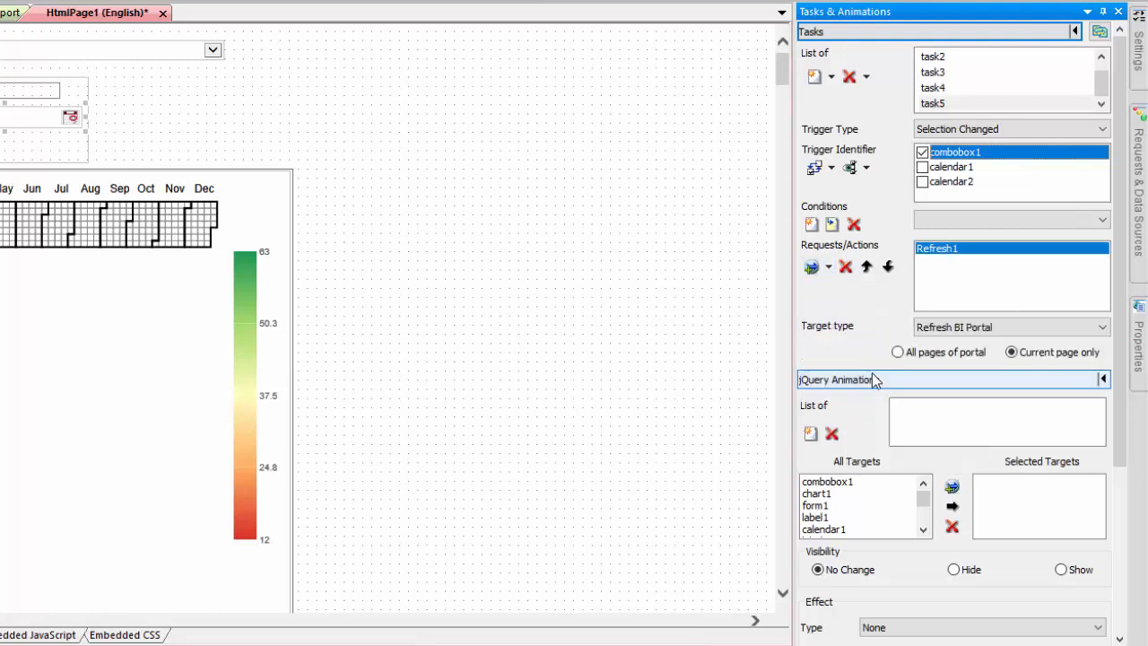
left_click(958, 327)
left_click(957, 340)
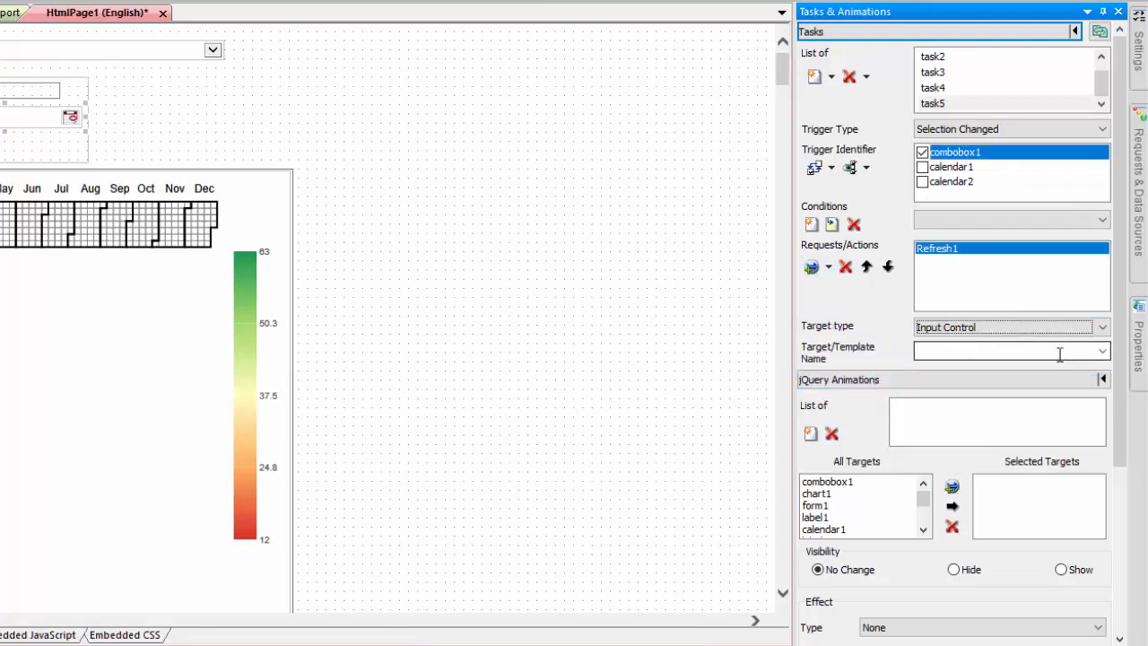
left_click(1099, 350)
left_click(1031, 380)
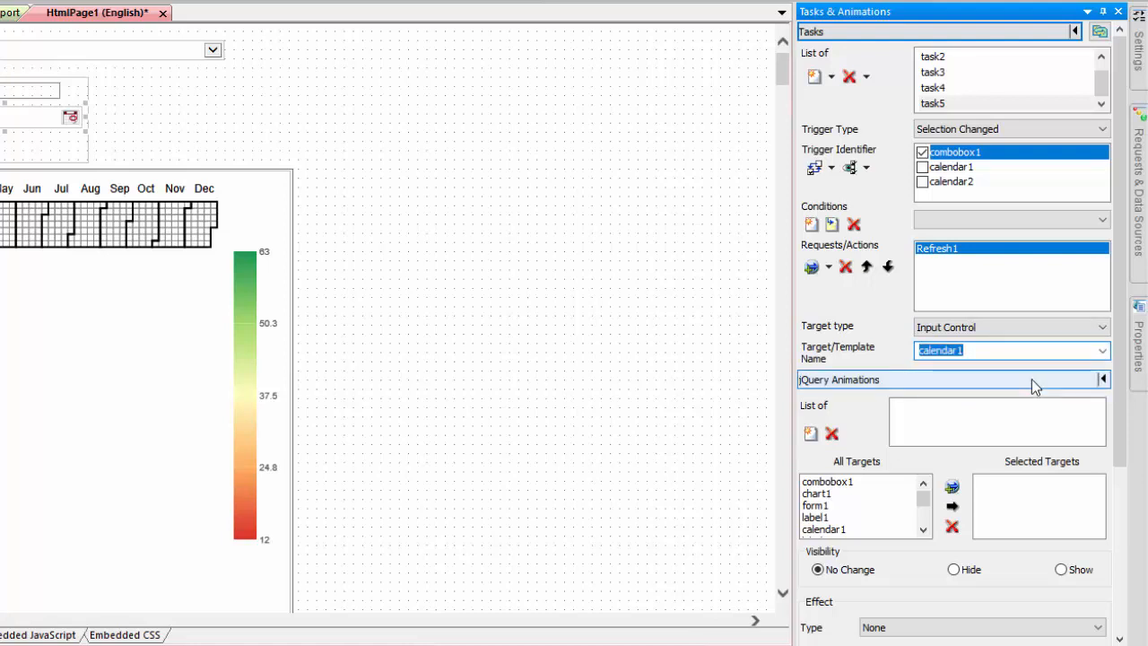
Add another task triggered by Selection Changed on calendar1
left_click(813, 76)
left_click(949, 132)
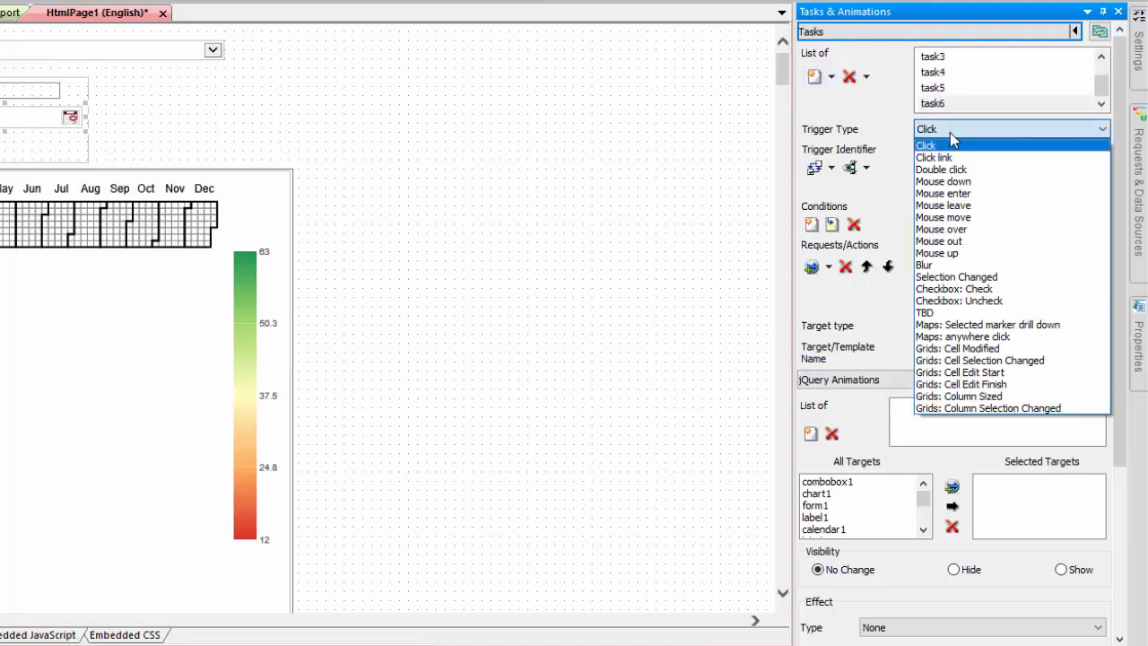
left_click(967, 275)
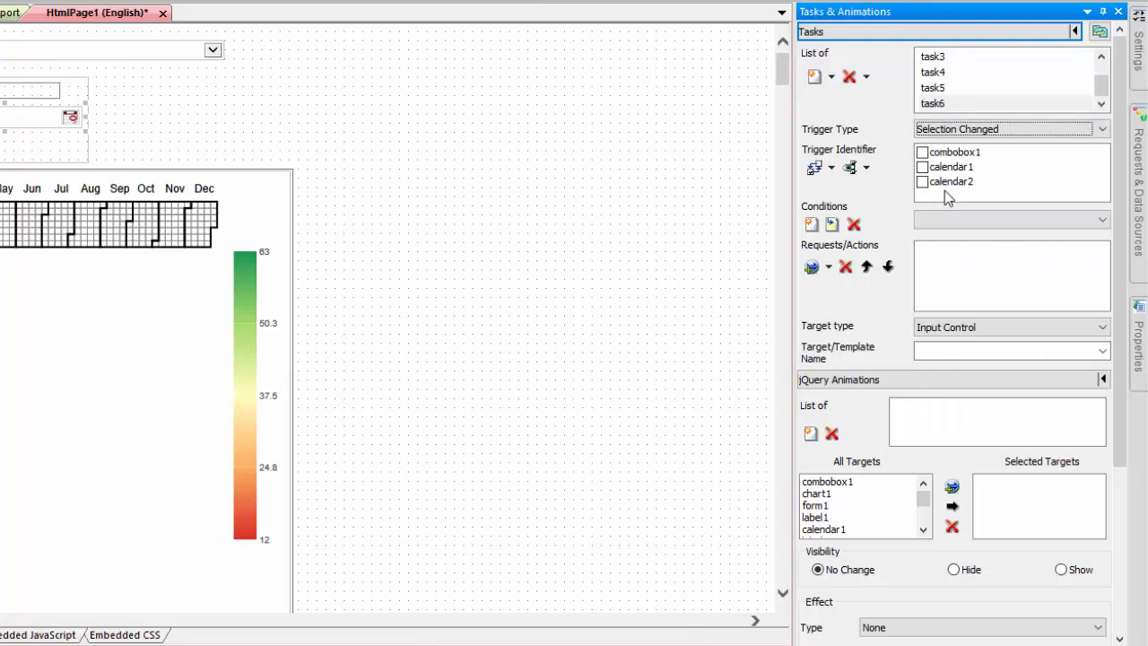
left_click(921, 167)
Add a Refresh action to the calendar1 task, with Input Control as target type and the End Date calendar as target
left_click(831, 267)
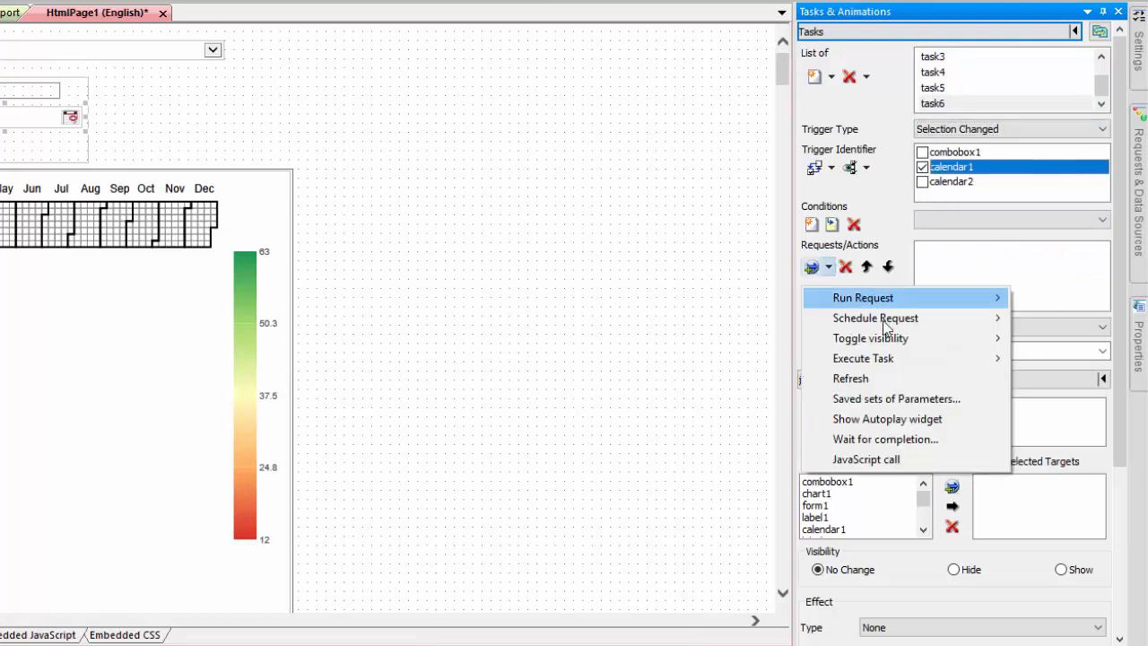
left_click(873, 381)
left_click(959, 327)
left_click(947, 344)
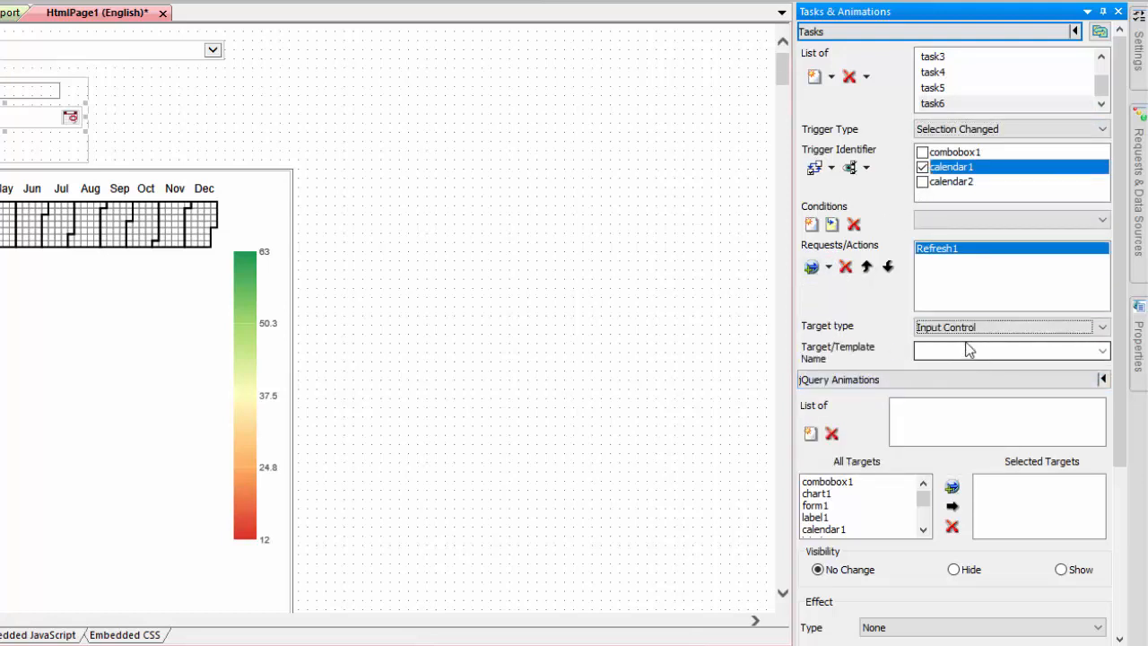
left_click(1079, 353)
left_click(1010, 392)
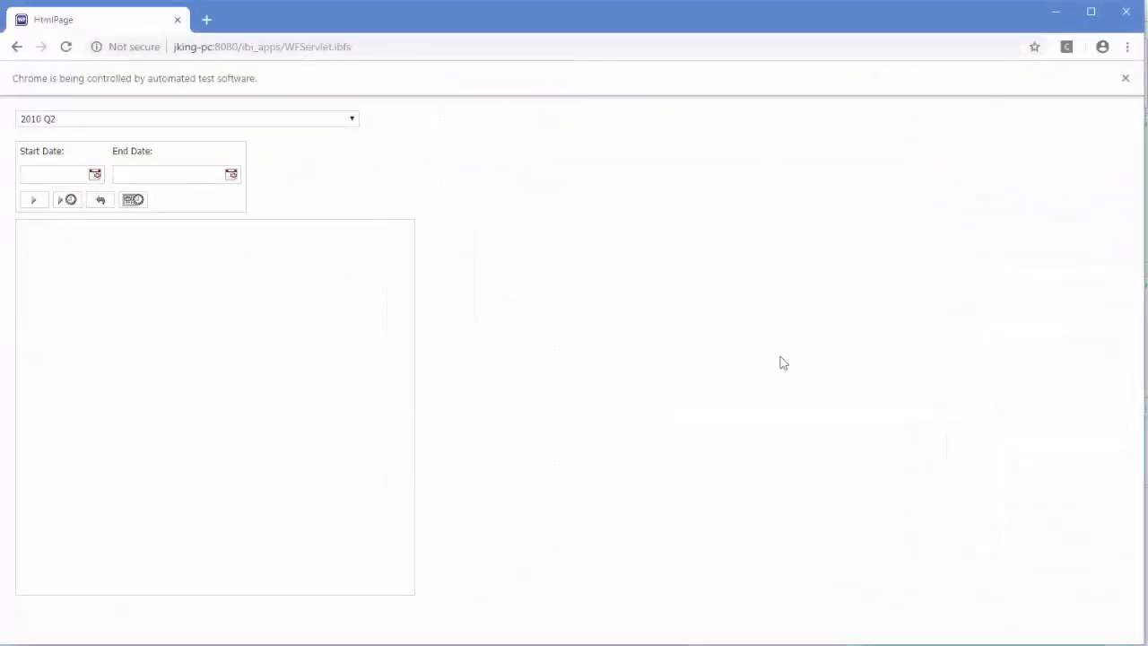
On the running page, select quarter 2015 Q3 and set the start date to 2015/08/03
left_click(350, 126)
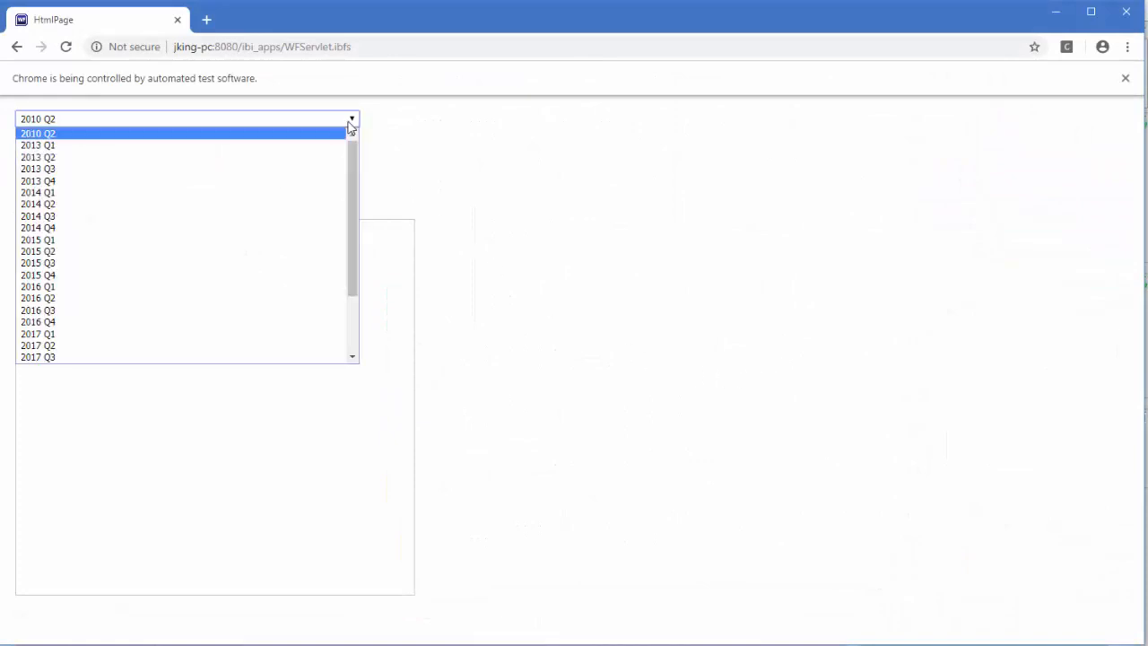
left_click(213, 267)
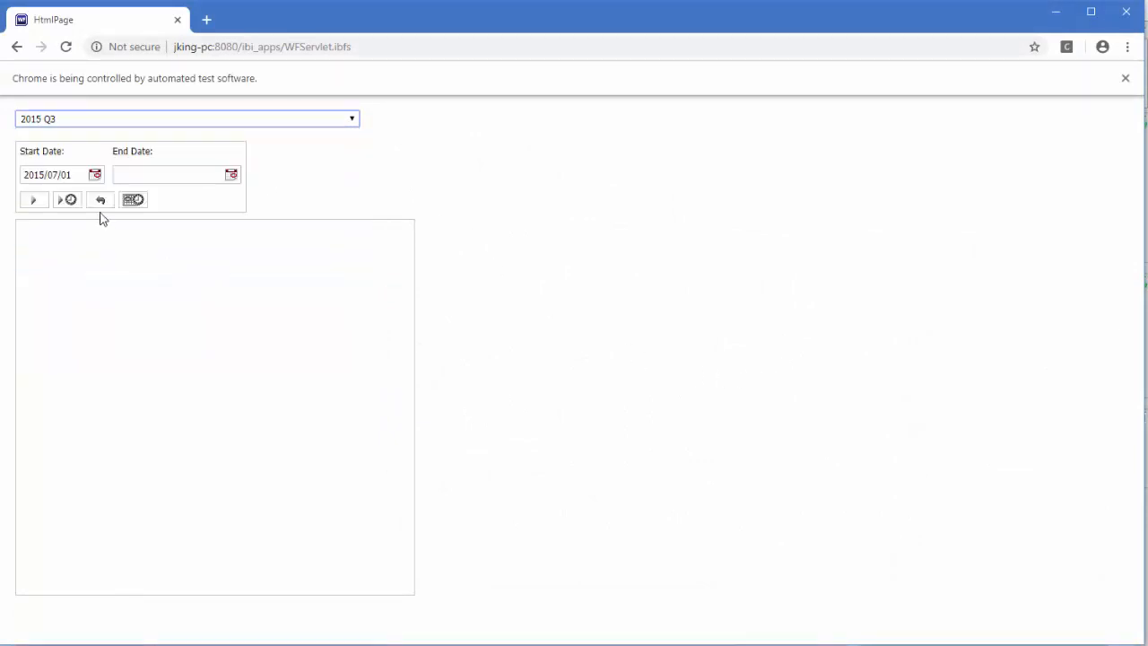
left_click(94, 174)
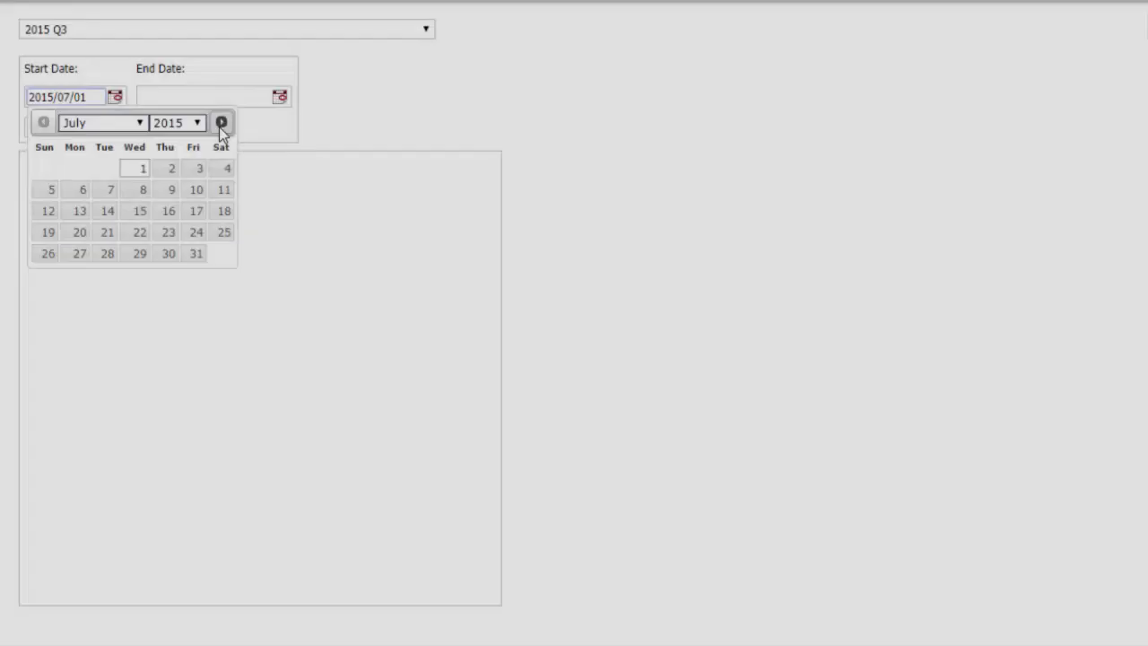
left_click(221, 122)
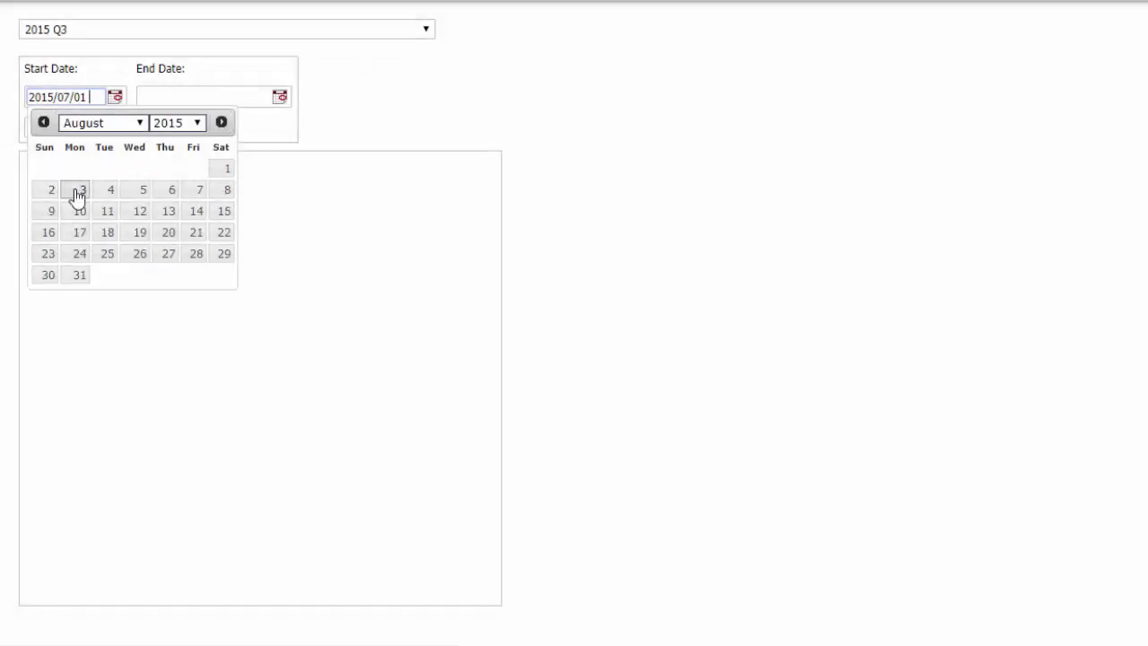
left_click(78, 197)
Set the end date to 2015/09/18 and run the calendar heatmap for the chosen range
left_click(278, 99)
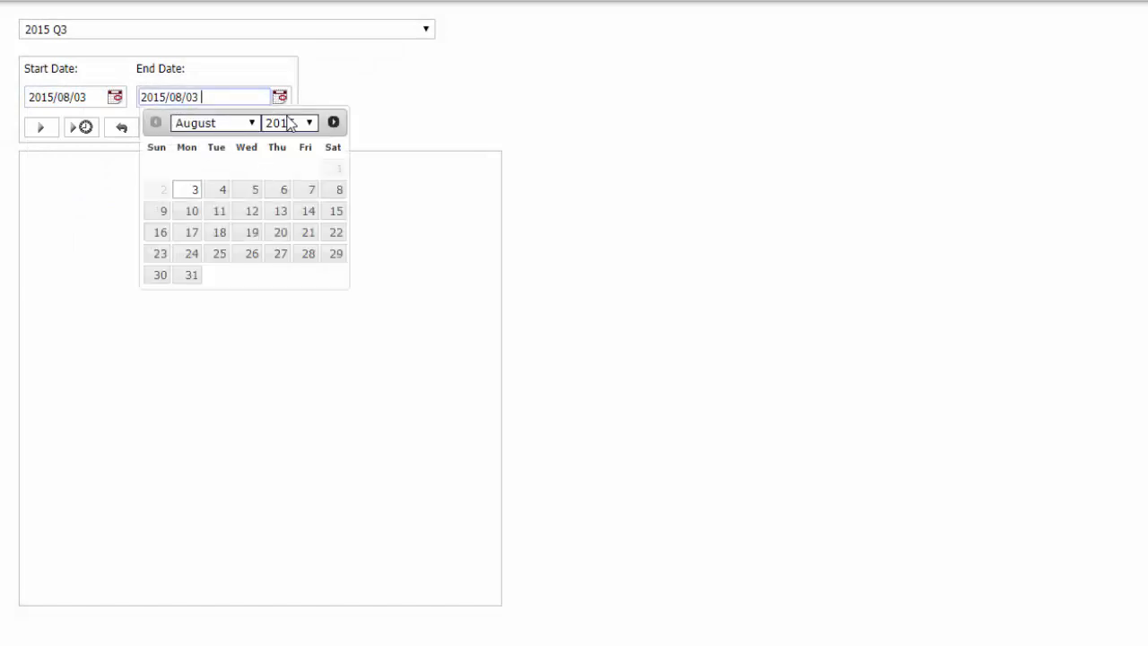
left_click(332, 122)
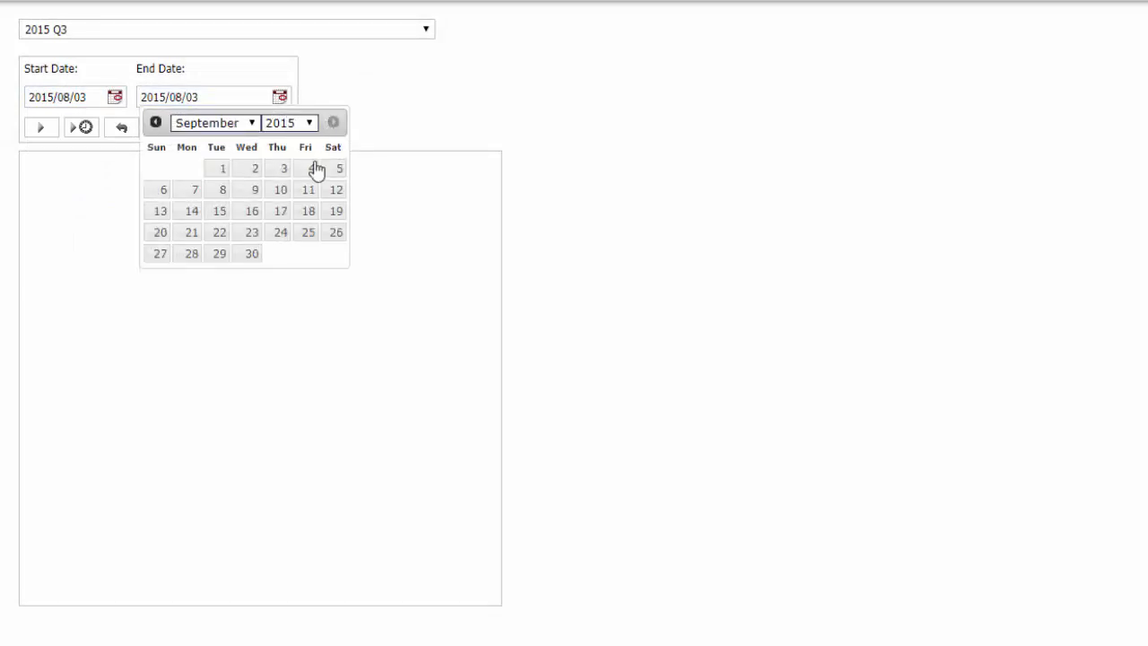
left_click(308, 213)
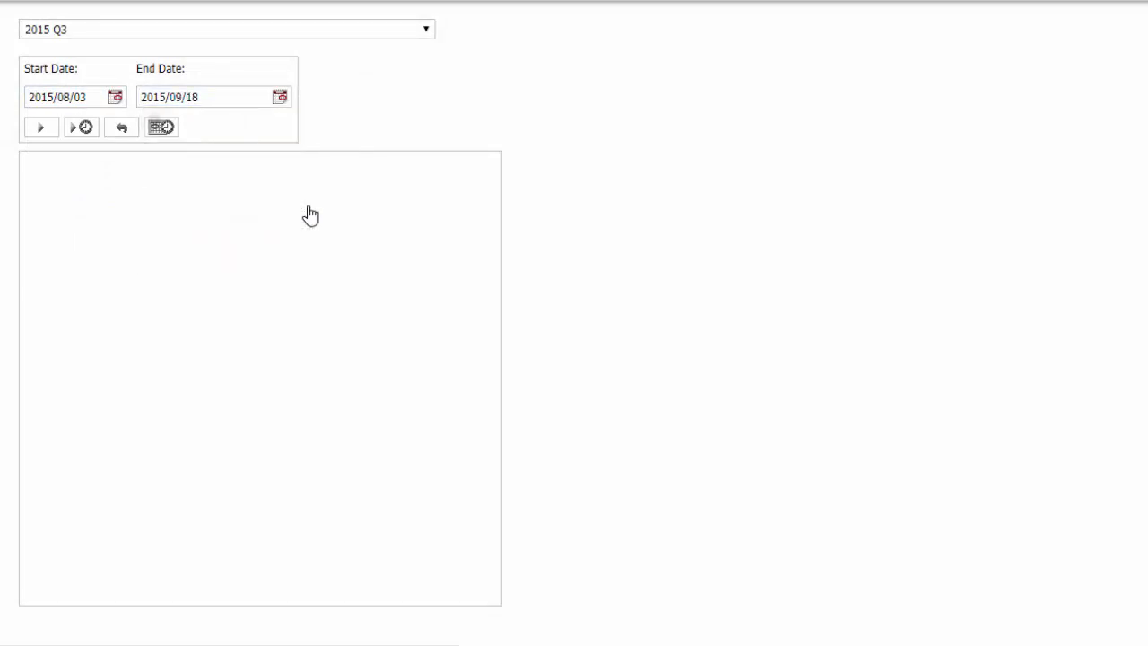
left_click(42, 130)
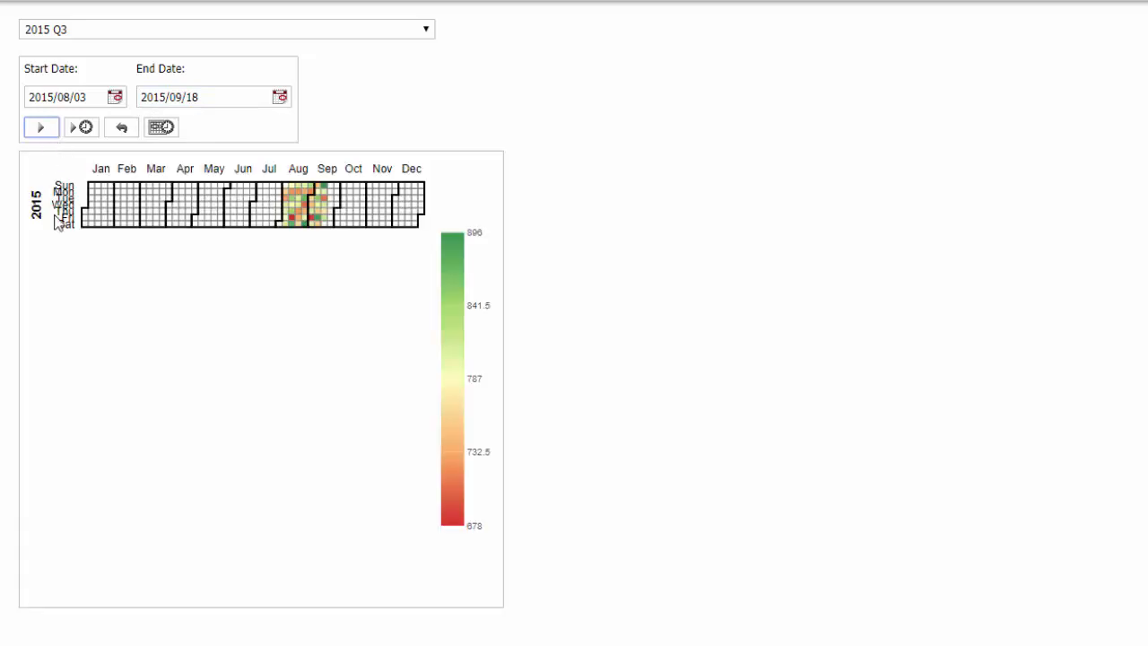
mouse_move(301, 228)
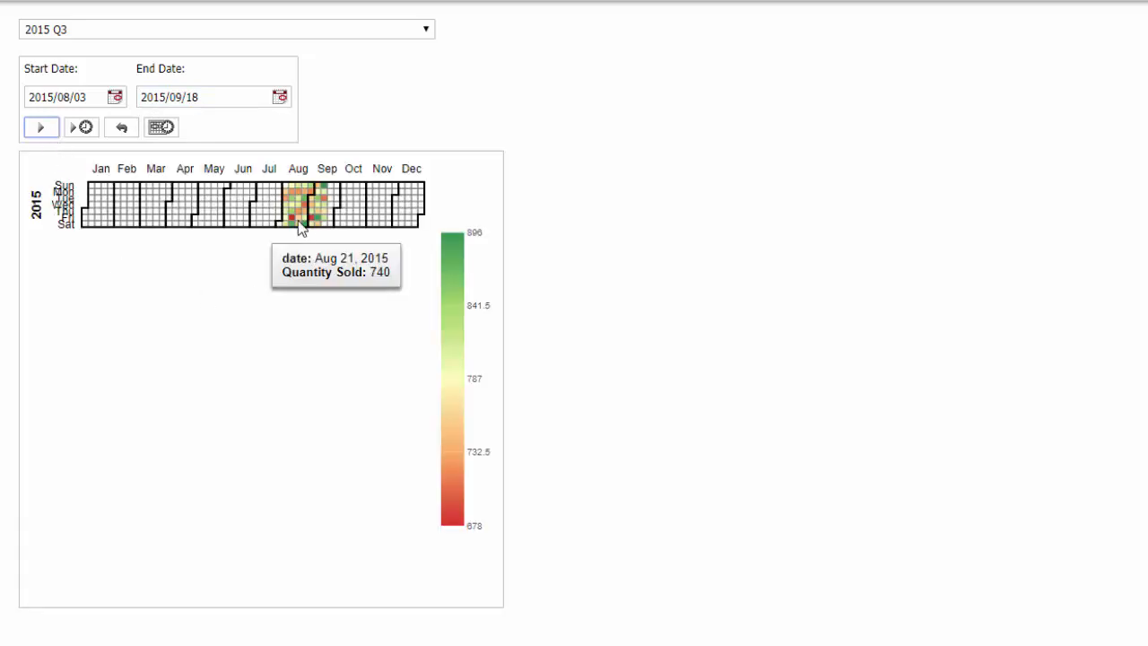
Reset the form's selections and check the Start Date calendar's available months back to July 2015
left_click(127, 134)
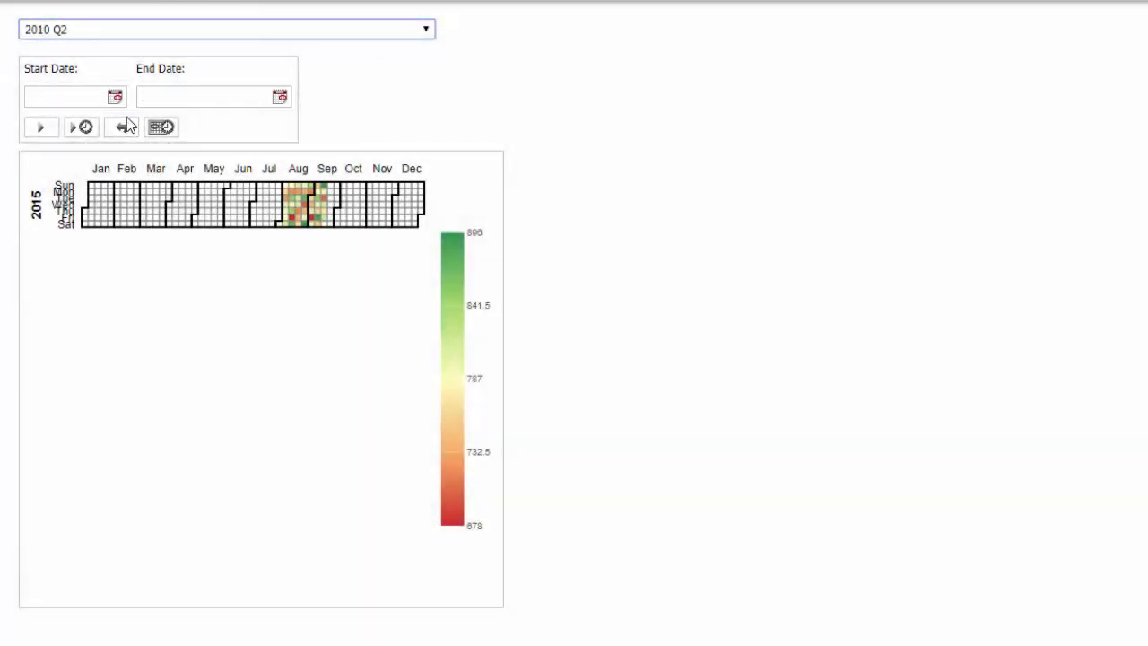
left_click(116, 100)
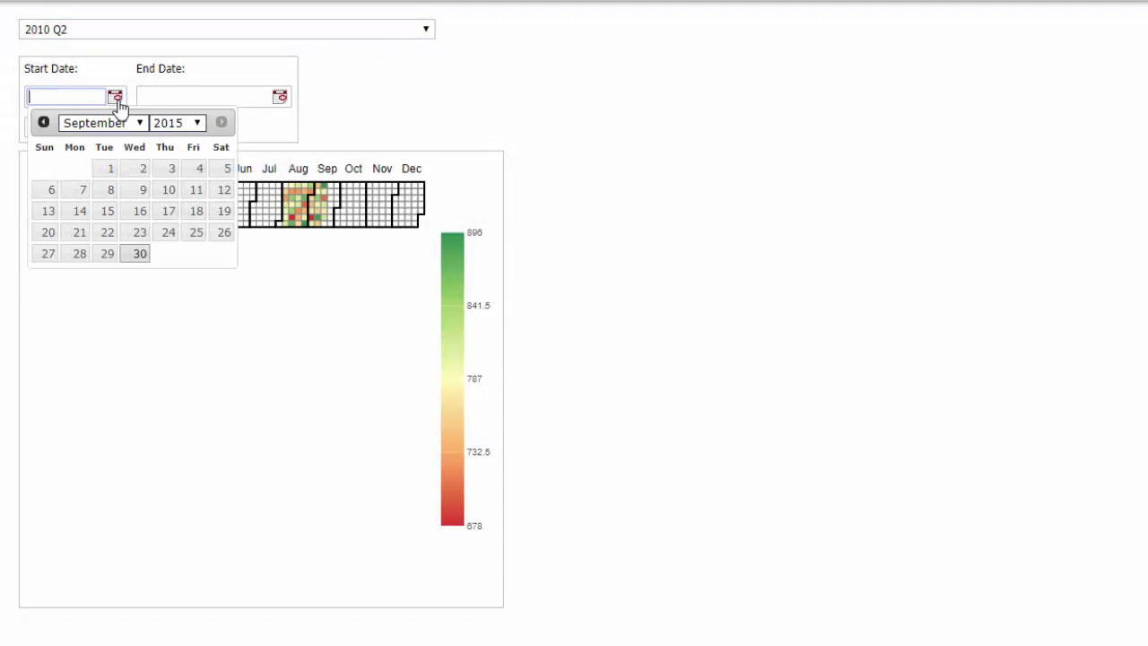
left_click(43, 122)
left_click(43, 123)
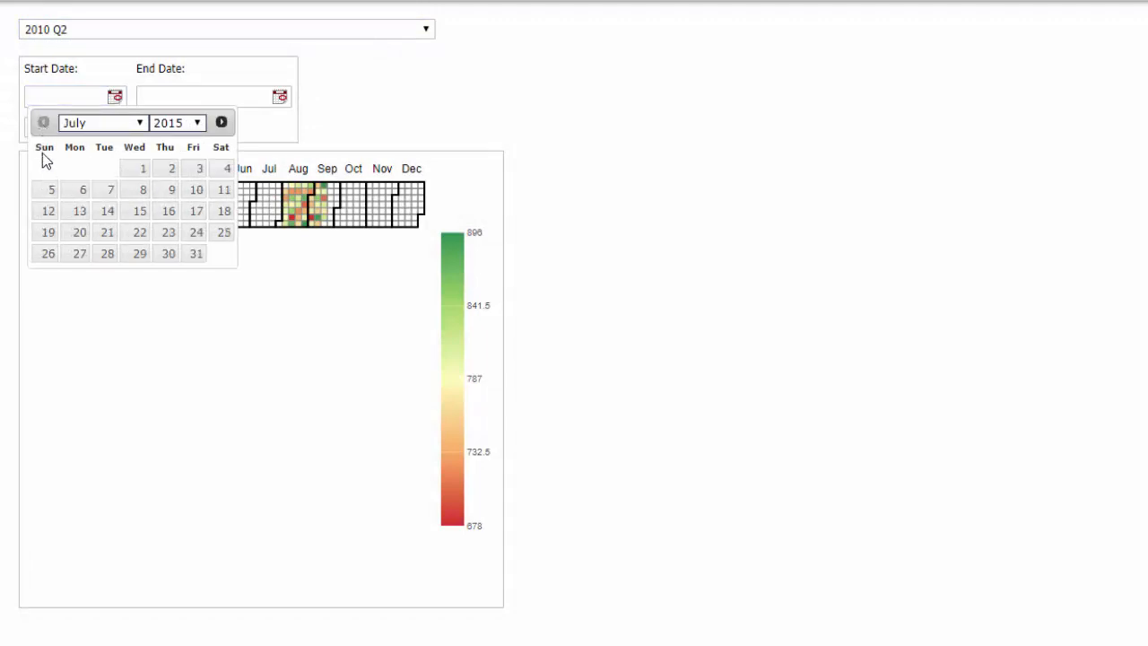
left_click(377, 136)
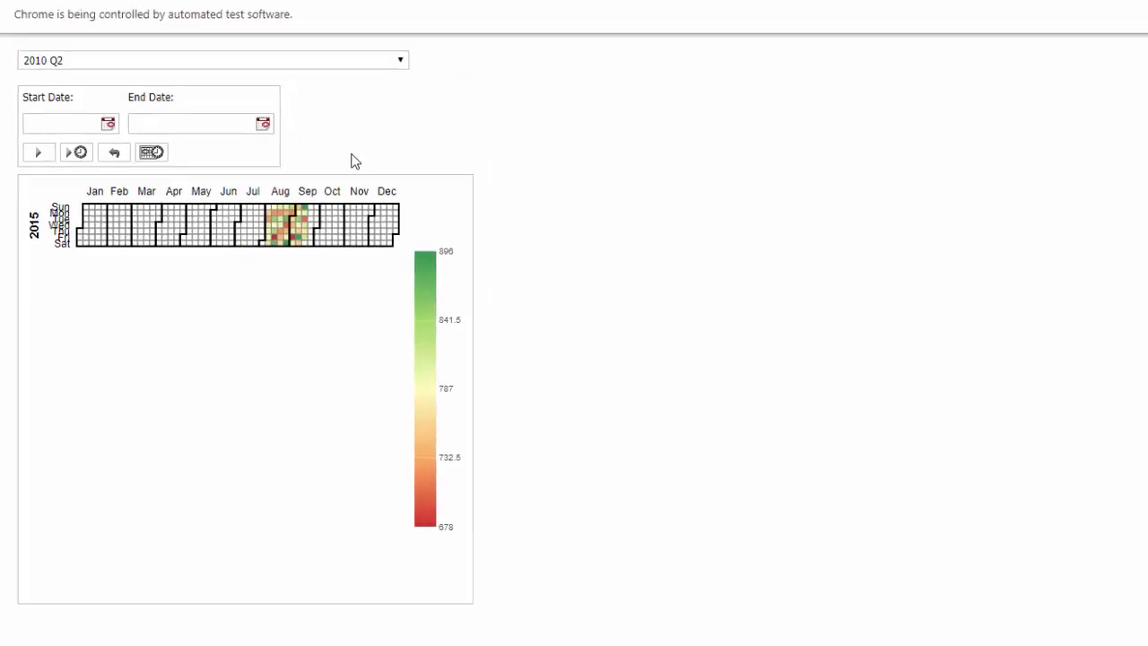